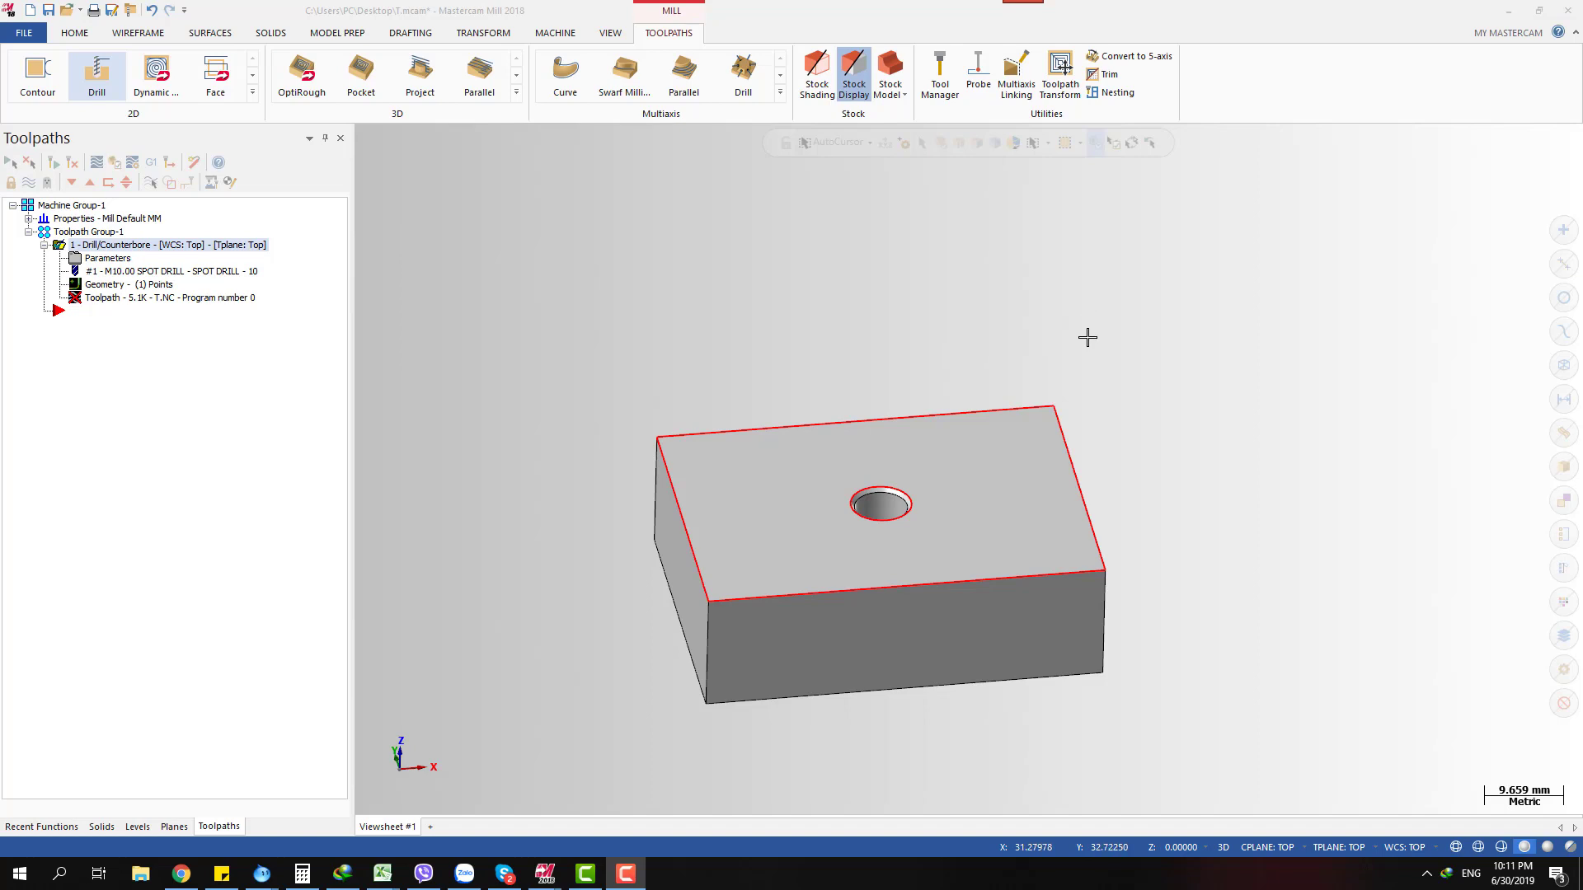
# Examine the rectangular block and its chamfered central hole from several angles
pyautogui.scroll(-1, 912, 299)
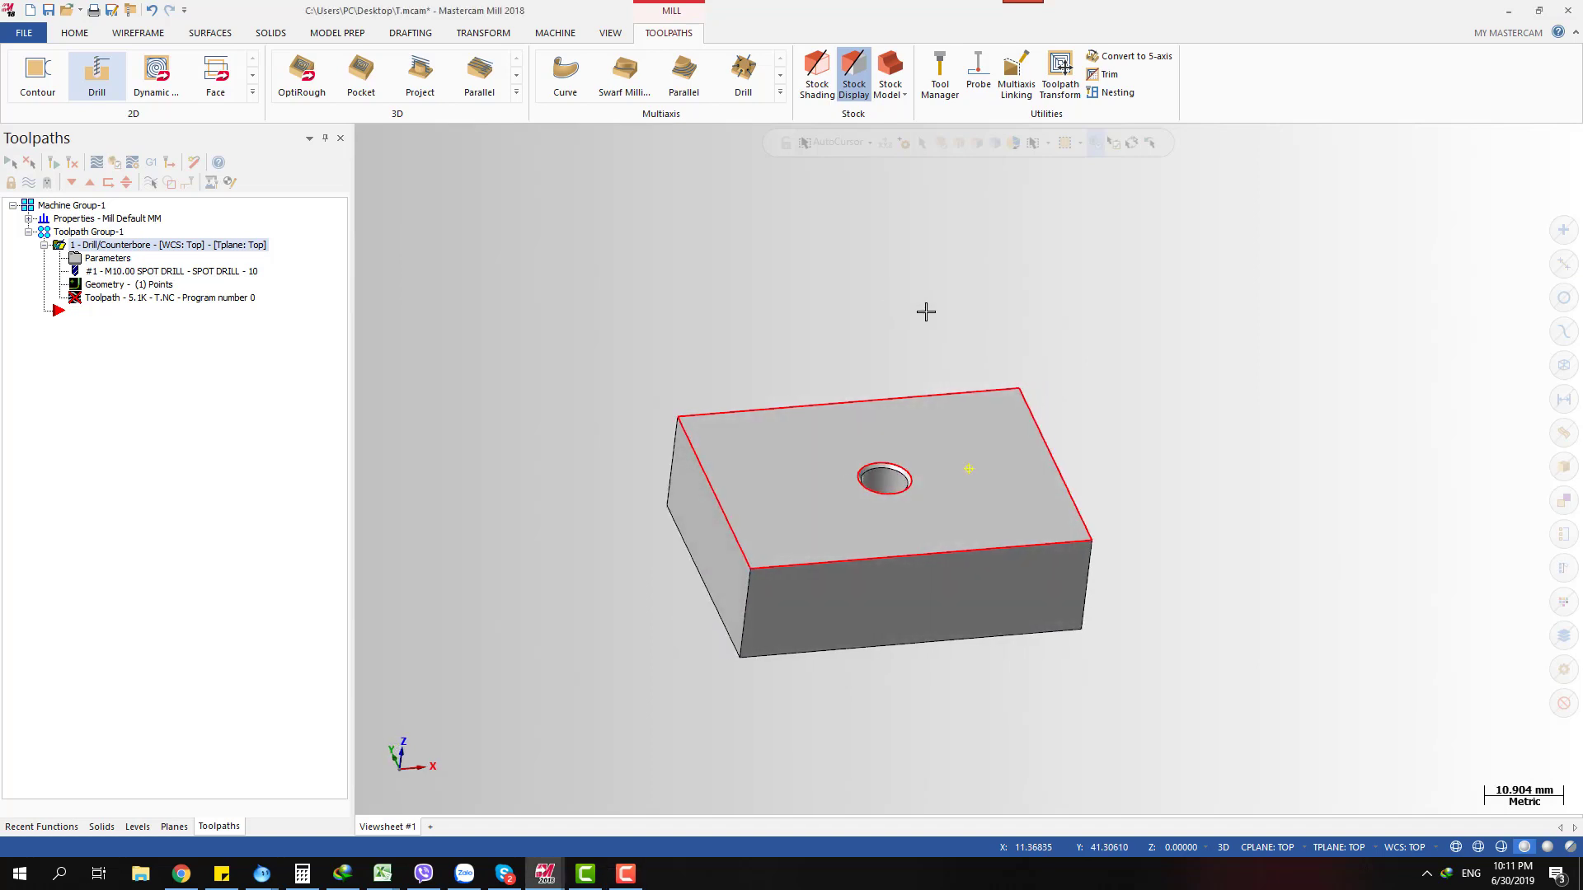
pyautogui.scroll(2, 894, 339)
pyautogui.moveTo(894, 339)
pyautogui.mouseDown(button='middle')
pyautogui.moveTo(887, 325)
pyautogui.moveTo(778, 353)
pyautogui.moveTo(869, 357)
pyautogui.mouseUp(button='middle')
pyautogui.scroll(-2, 873, 343)
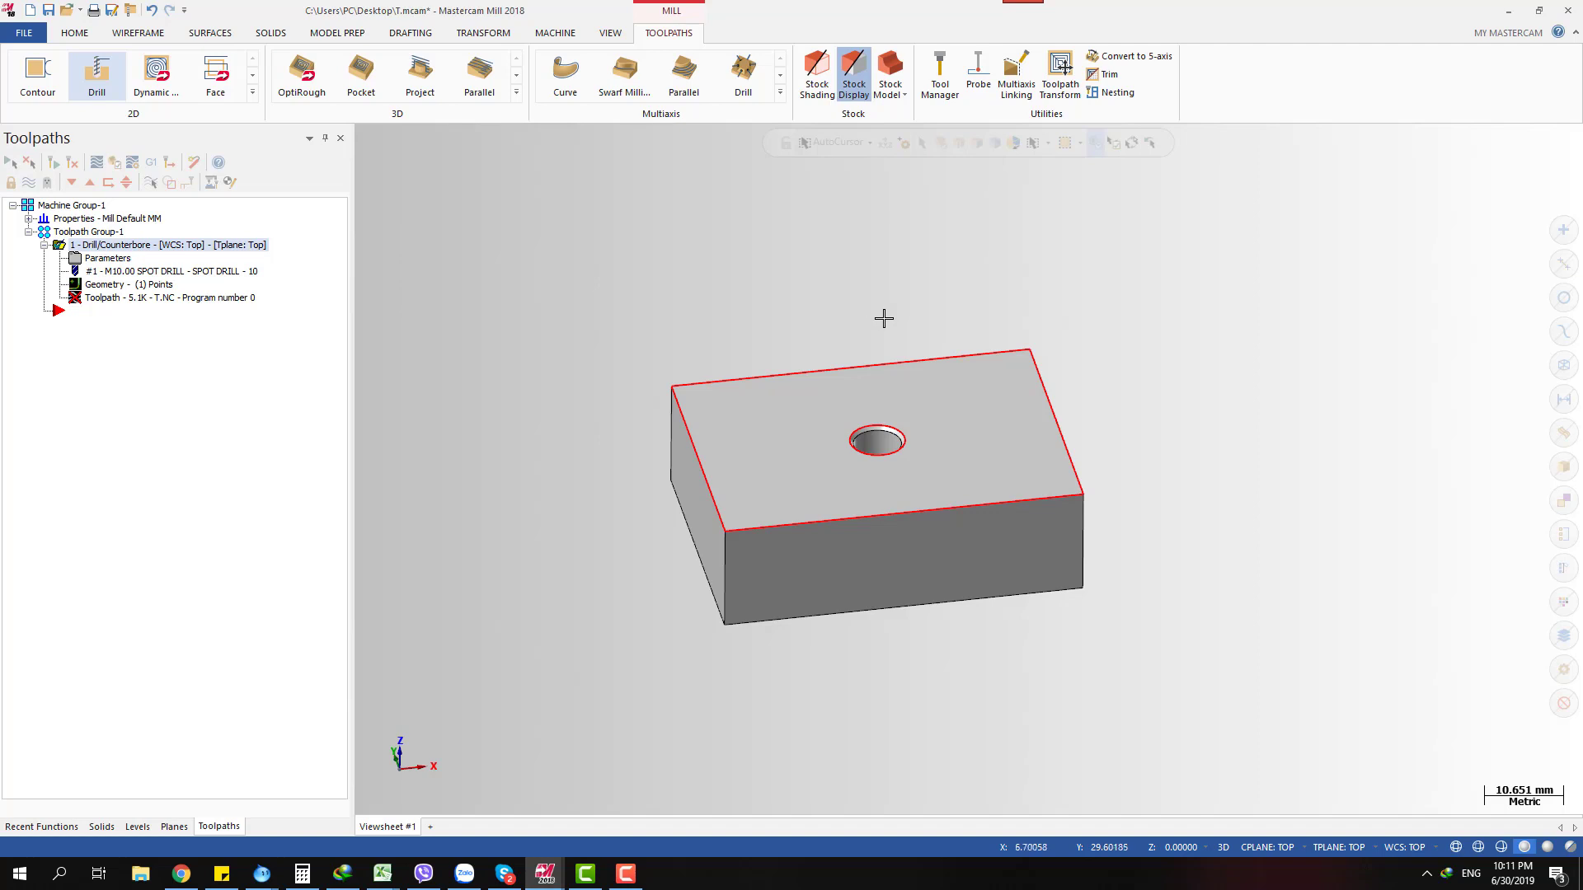
pyautogui.moveTo(883, 318)
pyautogui.mouseDown(button='middle')
pyautogui.moveTo(944, 325)
pyautogui.moveTo(886, 321)
pyautogui.mouseUp(button='middle')
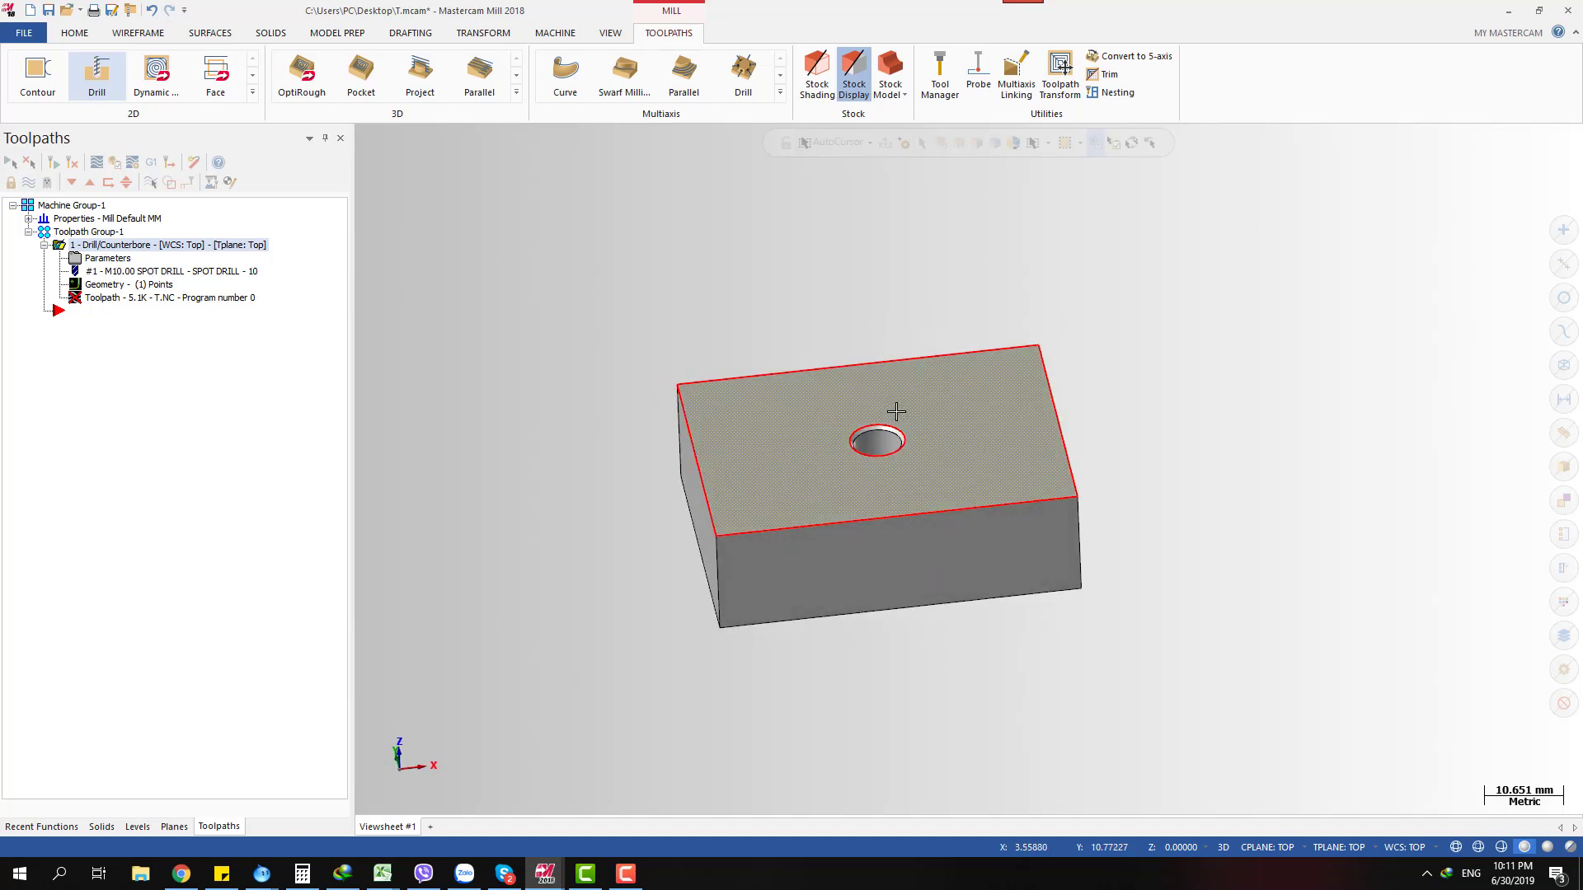
pyautogui.scroll(2, 898, 413)
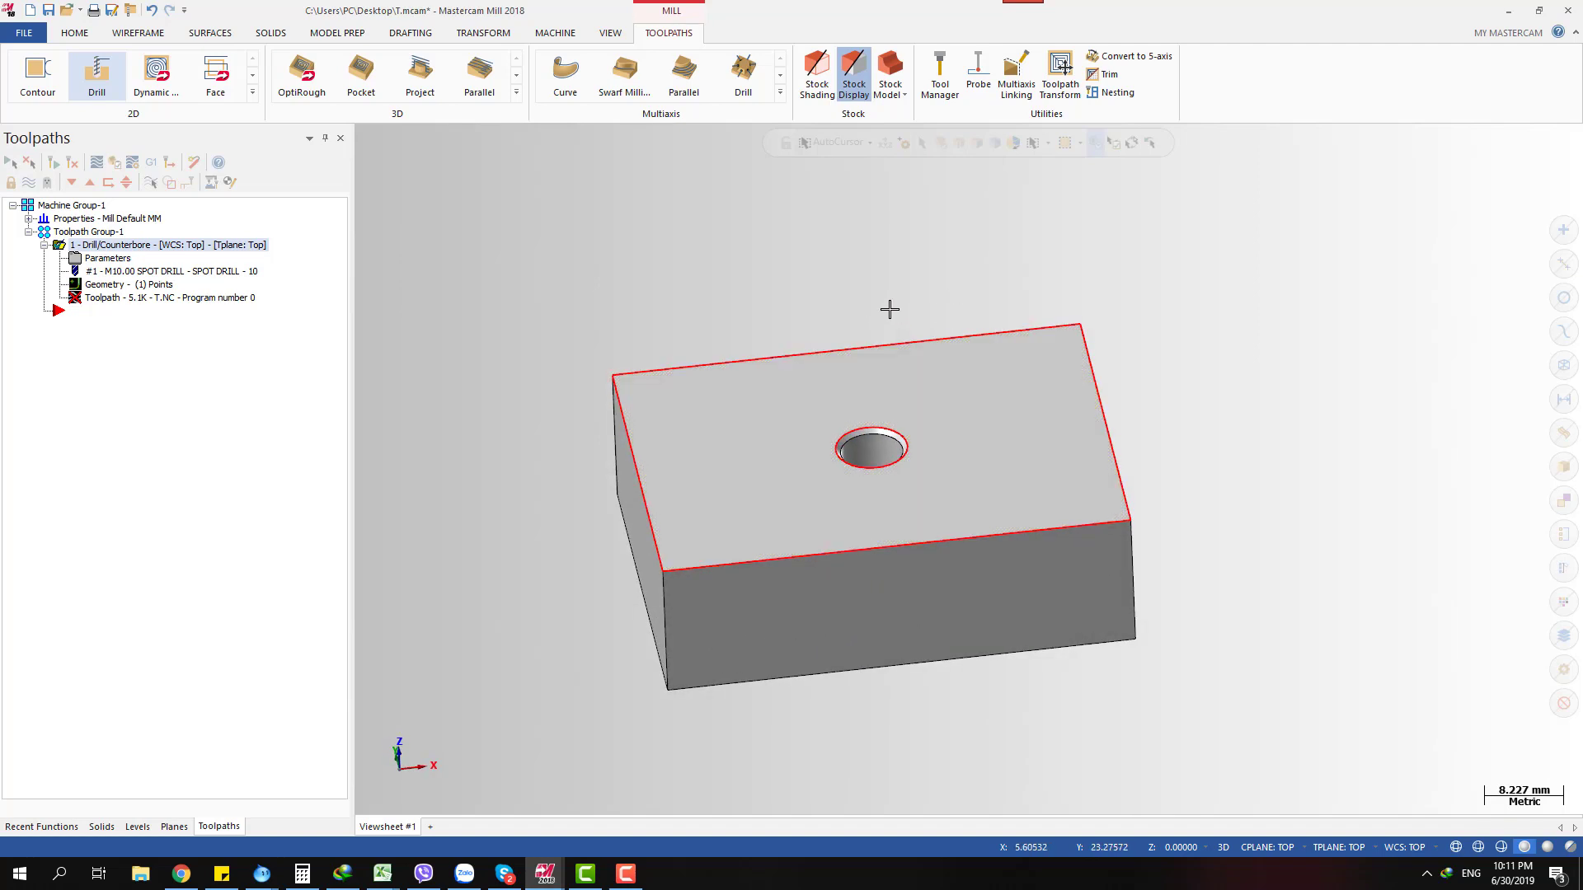
pyautogui.moveTo(890, 311); pyautogui.dragTo(940, 297, button='middle')
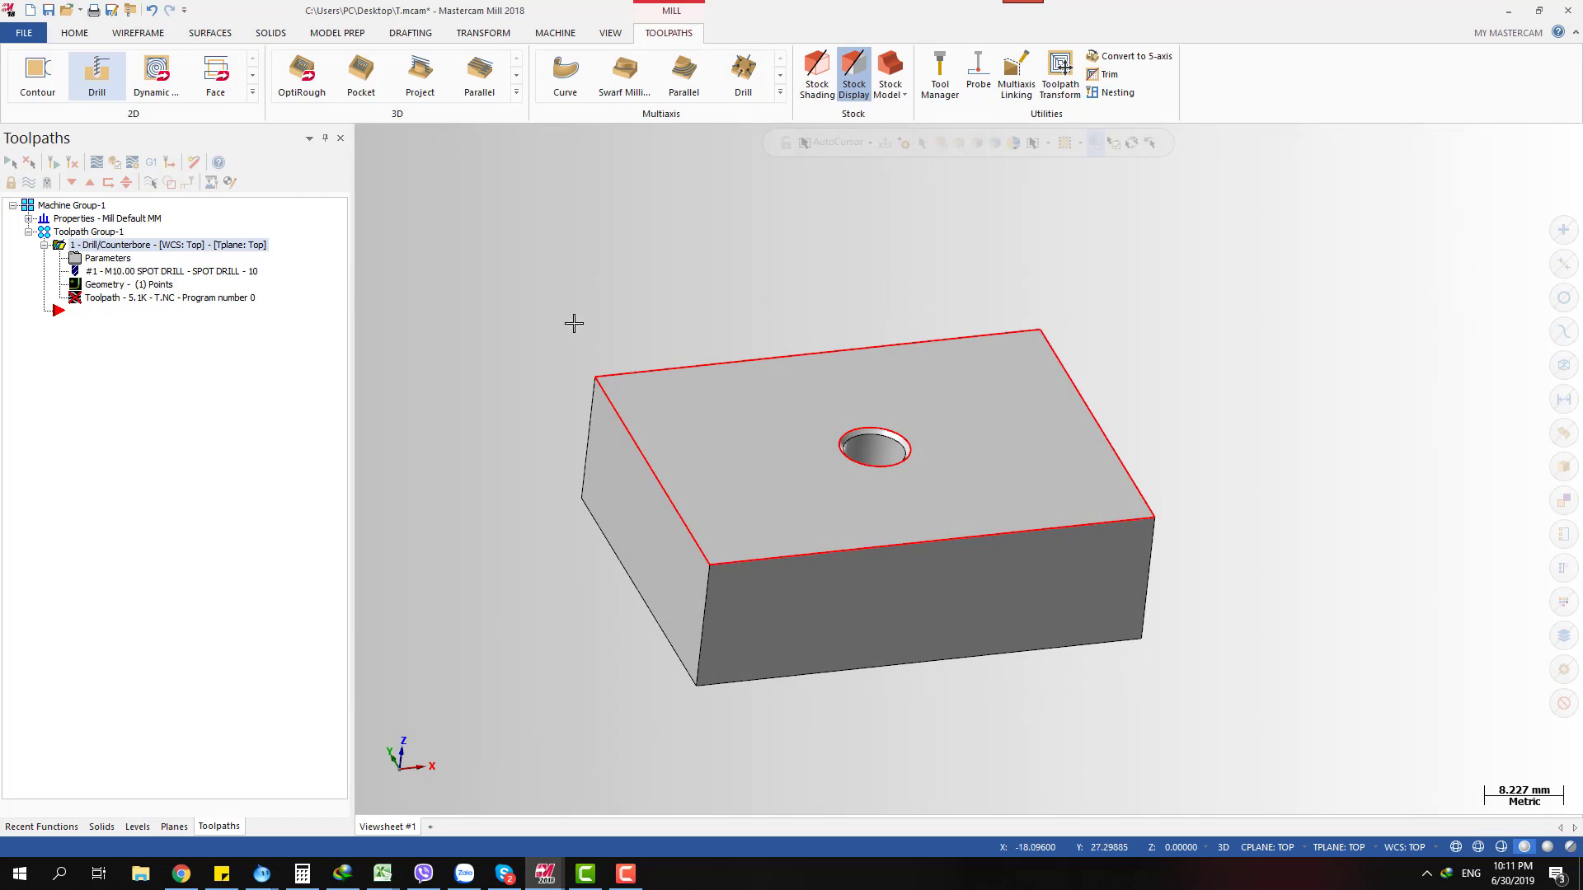
pyautogui.moveTo(763, 341); pyautogui.dragTo(1001, 467, button='middle')
pyautogui.scroll(3, 972, 462)
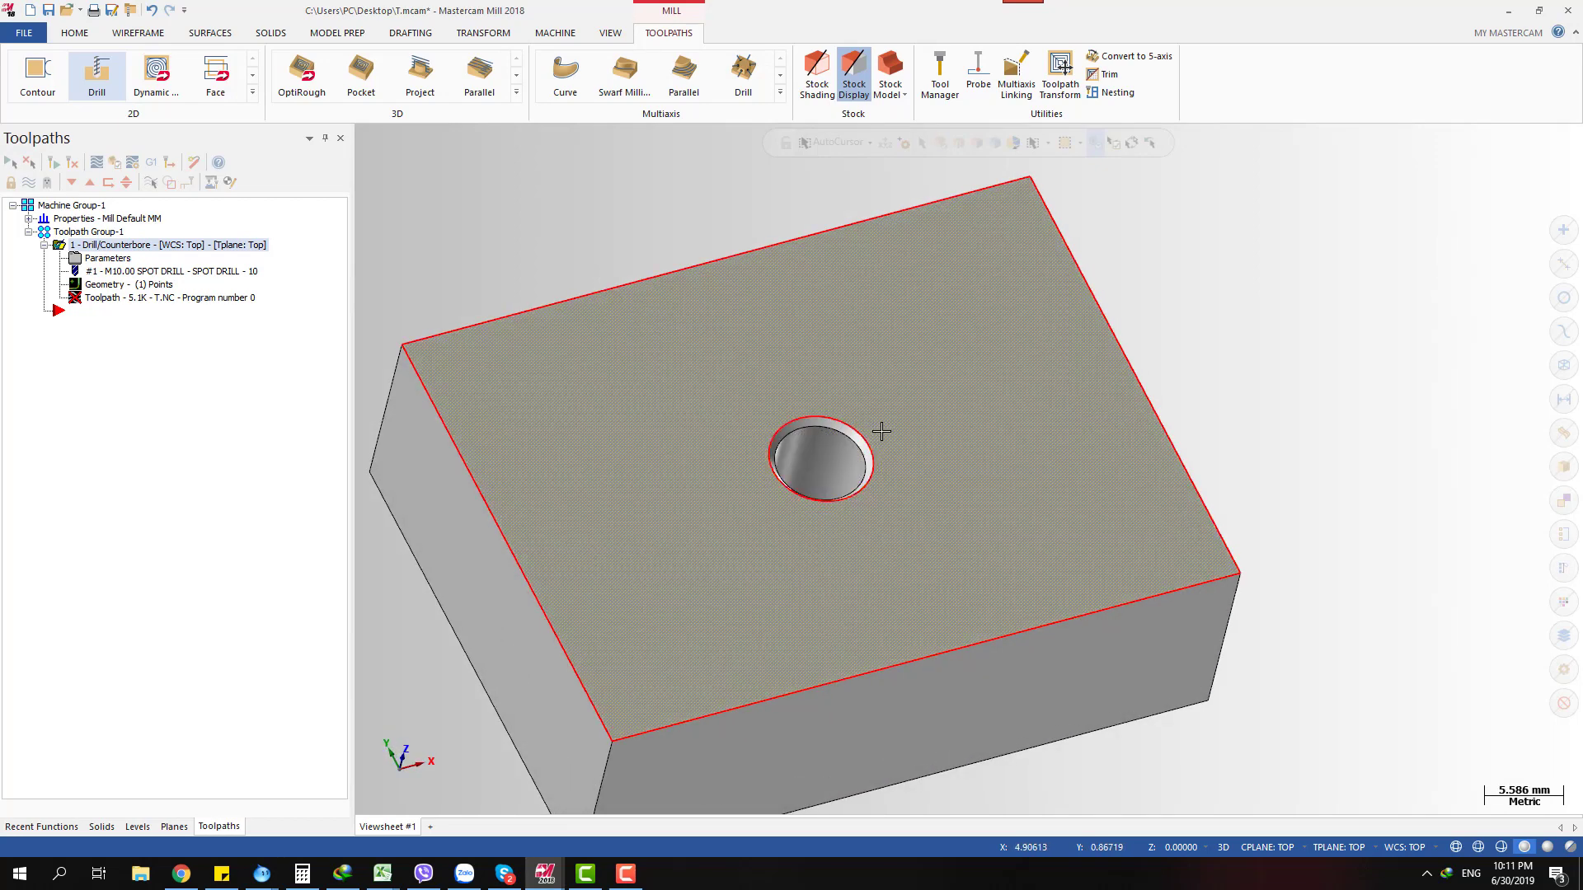
pyautogui.moveTo(866, 427); pyautogui.dragTo(871, 336, button='middle')
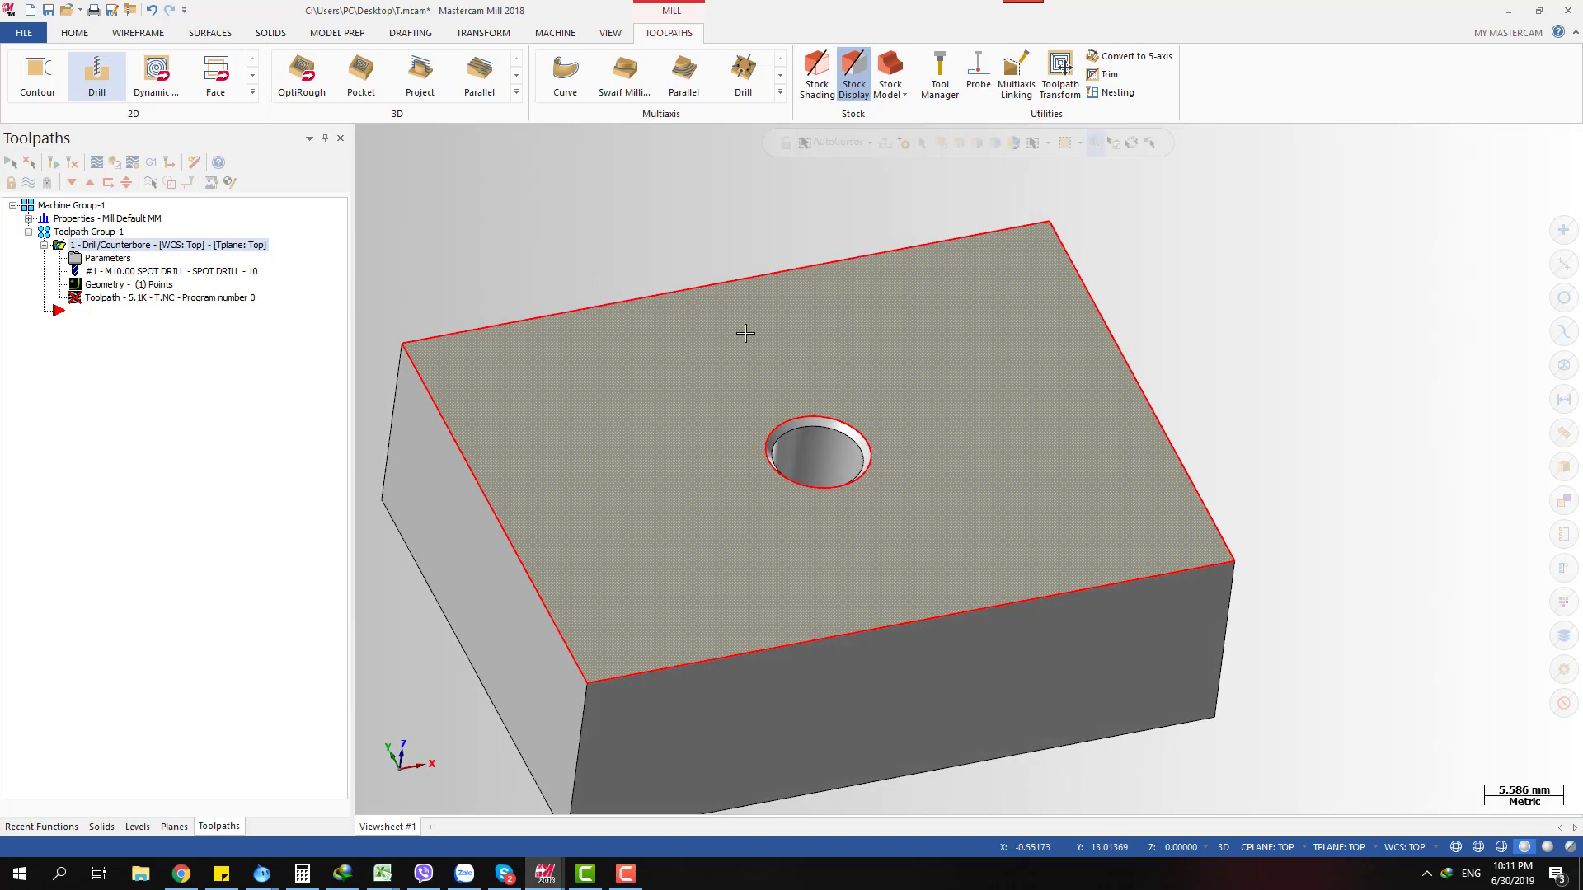
pyautogui.scroll(-1, 745, 334)
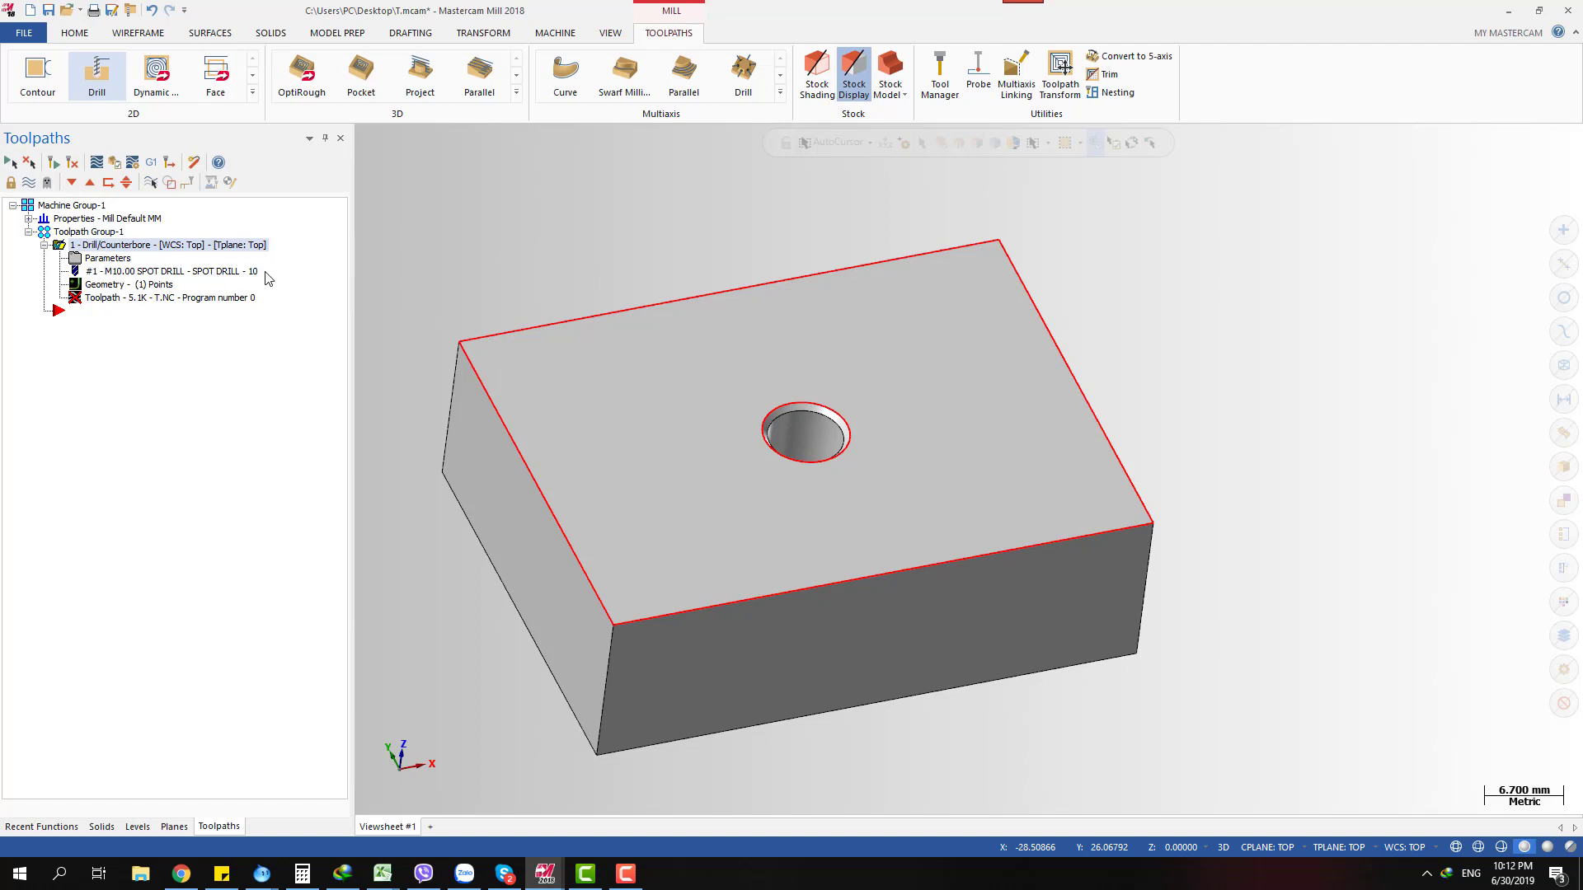
# Open the drill operation's linking parameters and review the options for picking the depth value from geometry
pyautogui.click(108, 259)
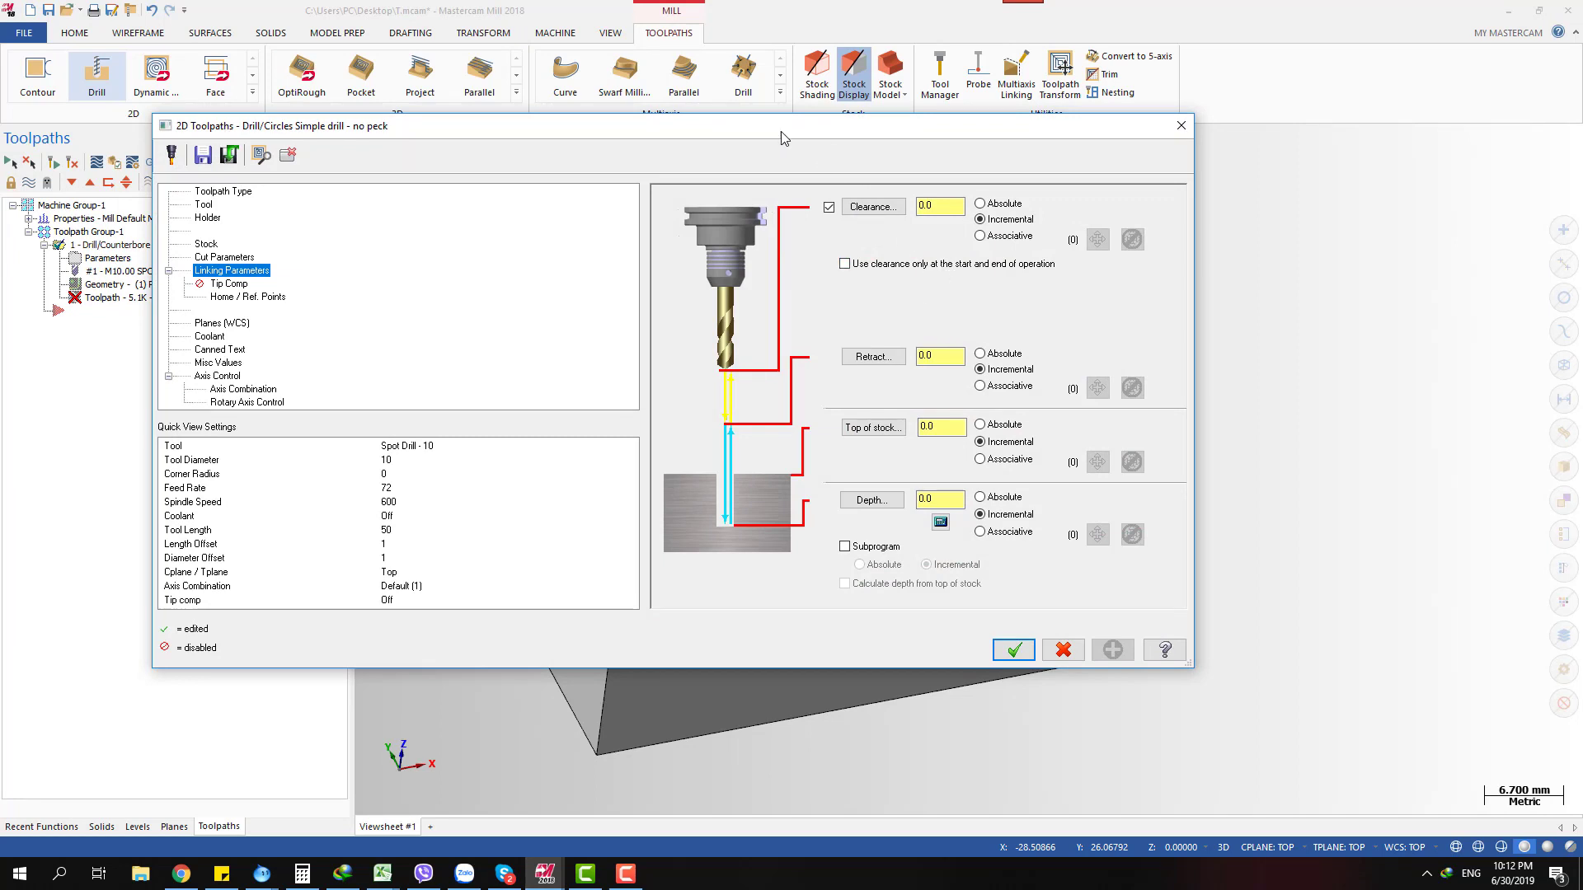
pyautogui.moveTo(781, 131); pyautogui.dragTo(601, 139)
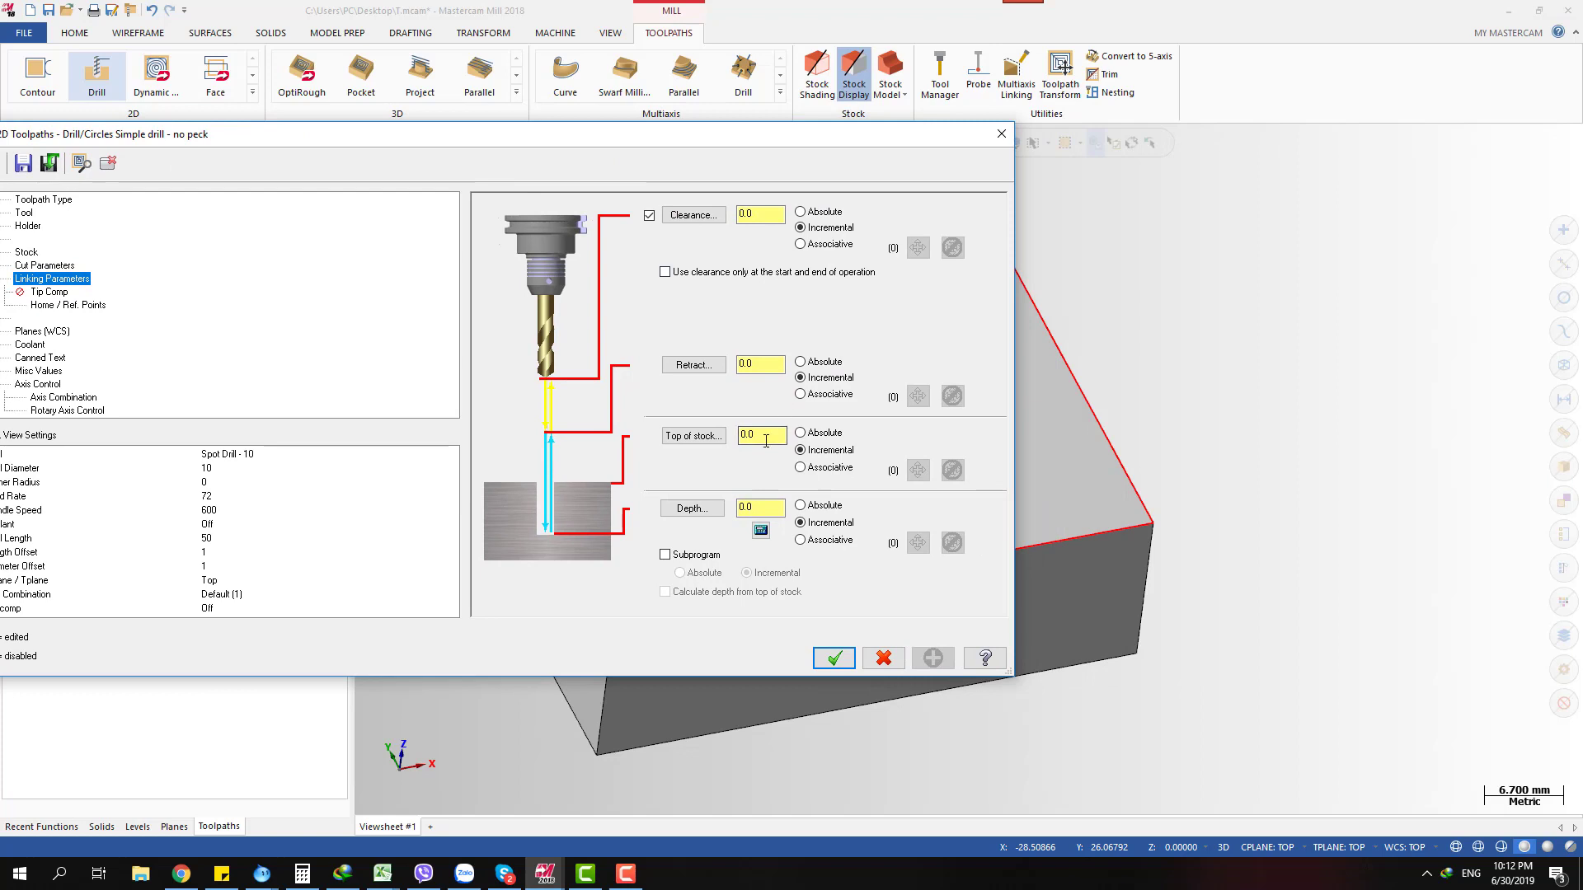
pyautogui.moveTo(848, 143); pyautogui.dragTo(526, 167)
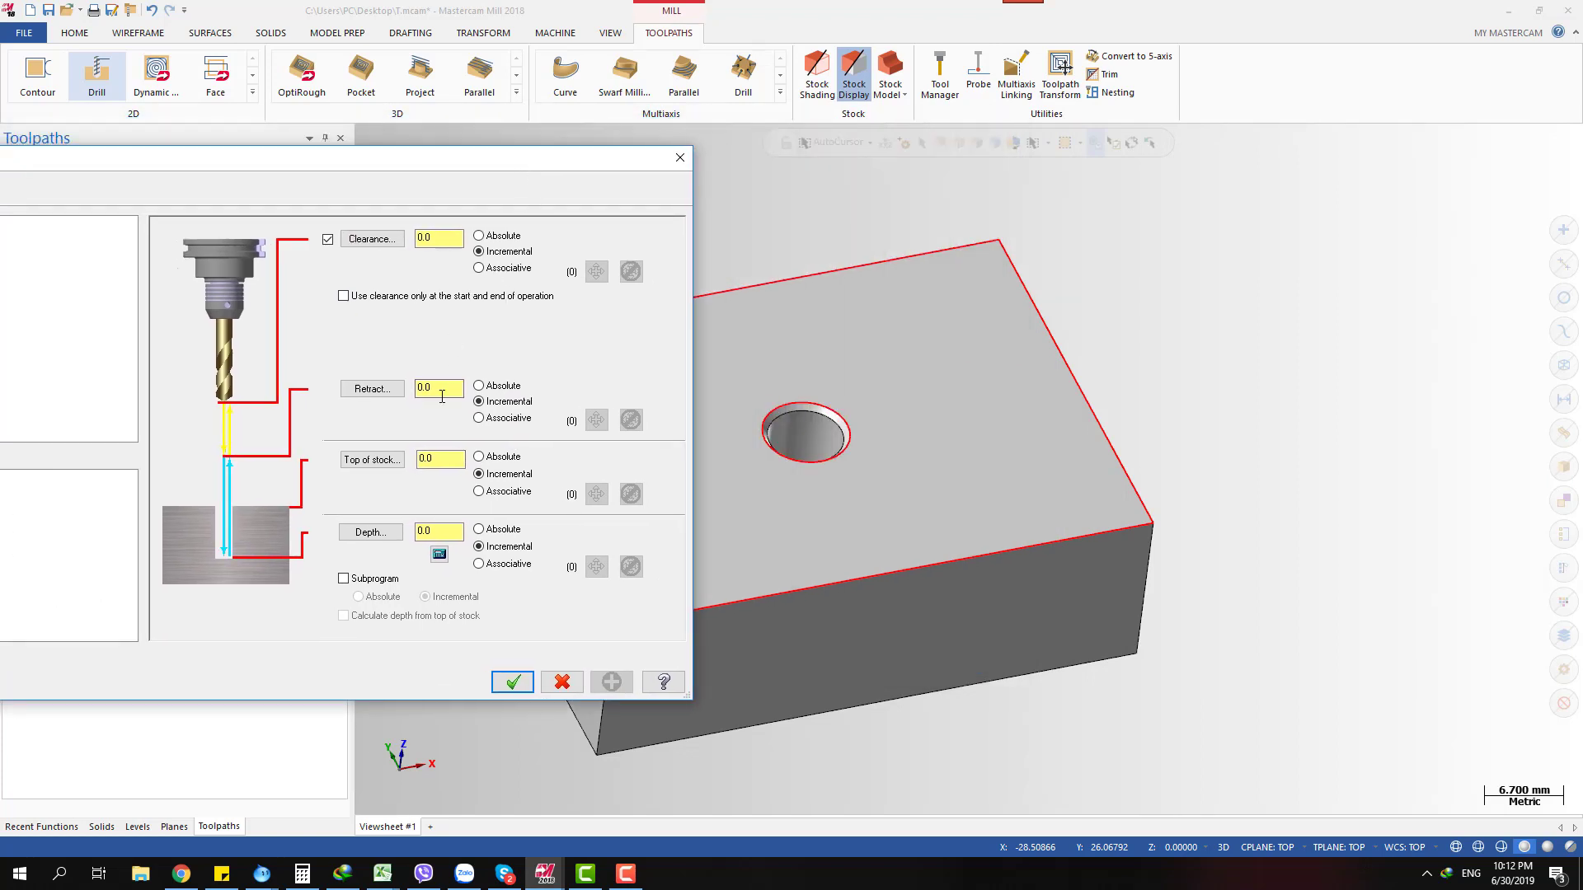
pyautogui.moveTo(442, 396); pyautogui.dragTo(417, 386)
pyautogui.click(444, 458)
pyautogui.click(438, 531)
pyautogui.doubleClick(432, 534)
pyautogui.rightClick(440, 531)
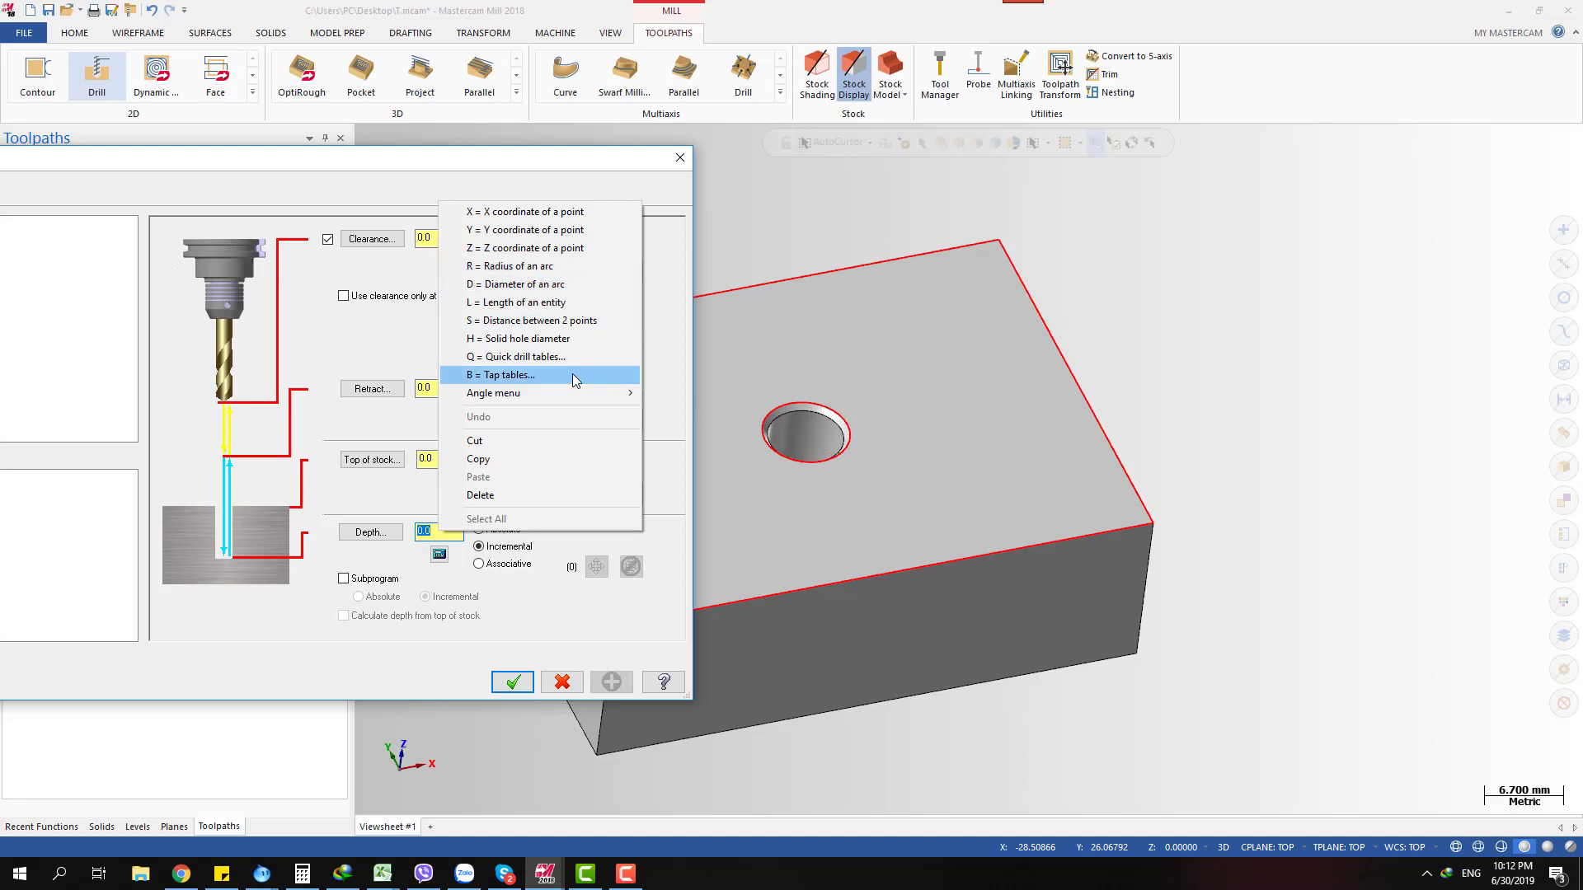
pyautogui.click(562, 632)
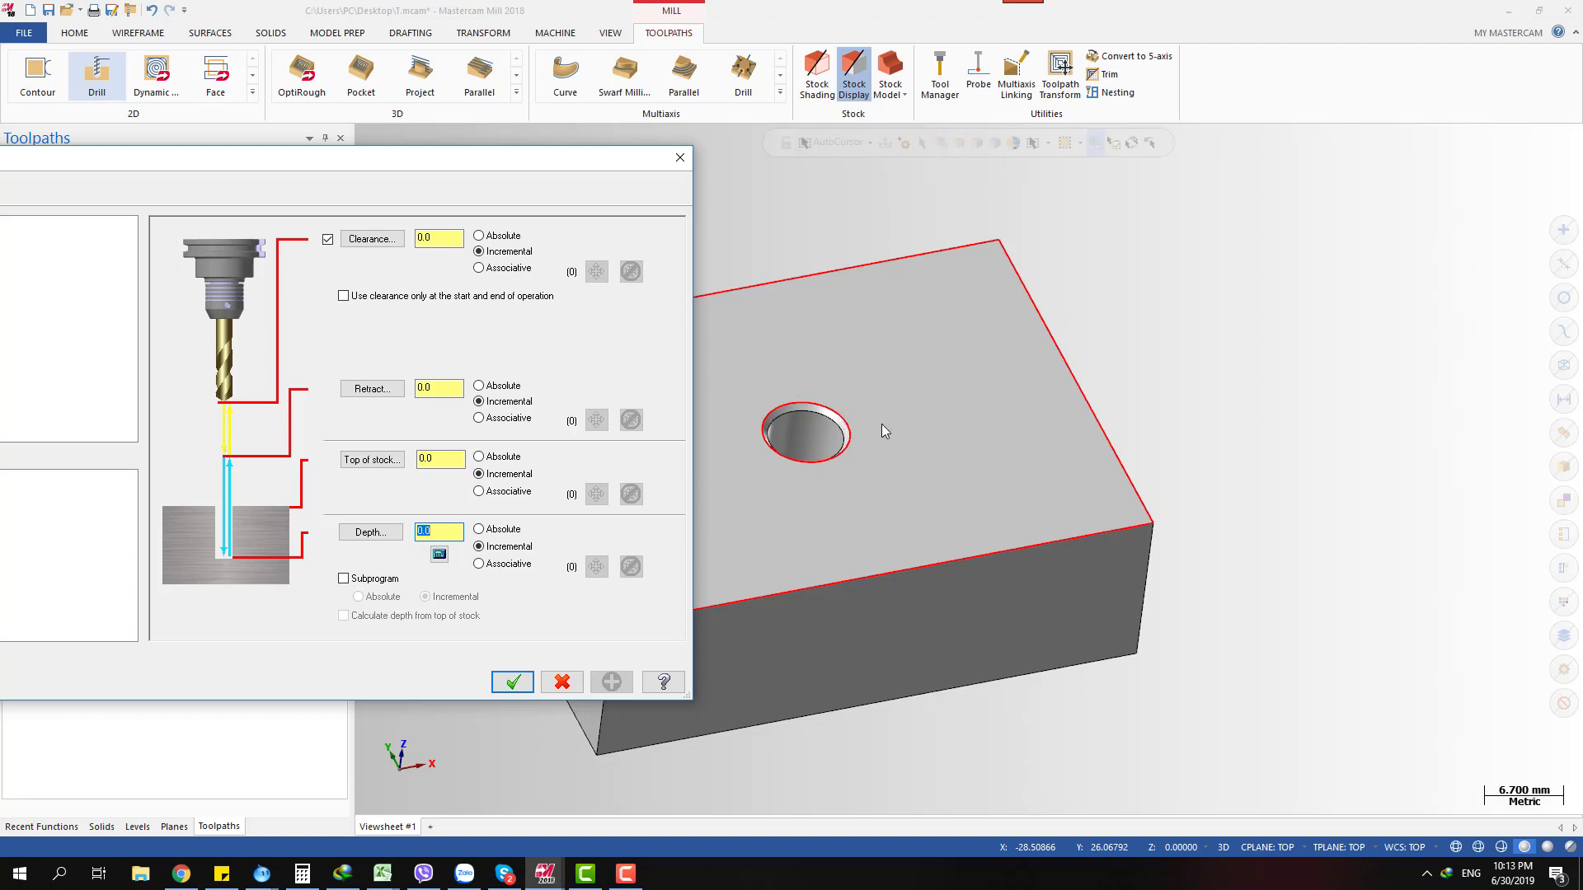
# Set the drilling depth to -3.75, taking the value from the radius of the hole's upper edge and making it negative
pyautogui.rightClick(449, 532)
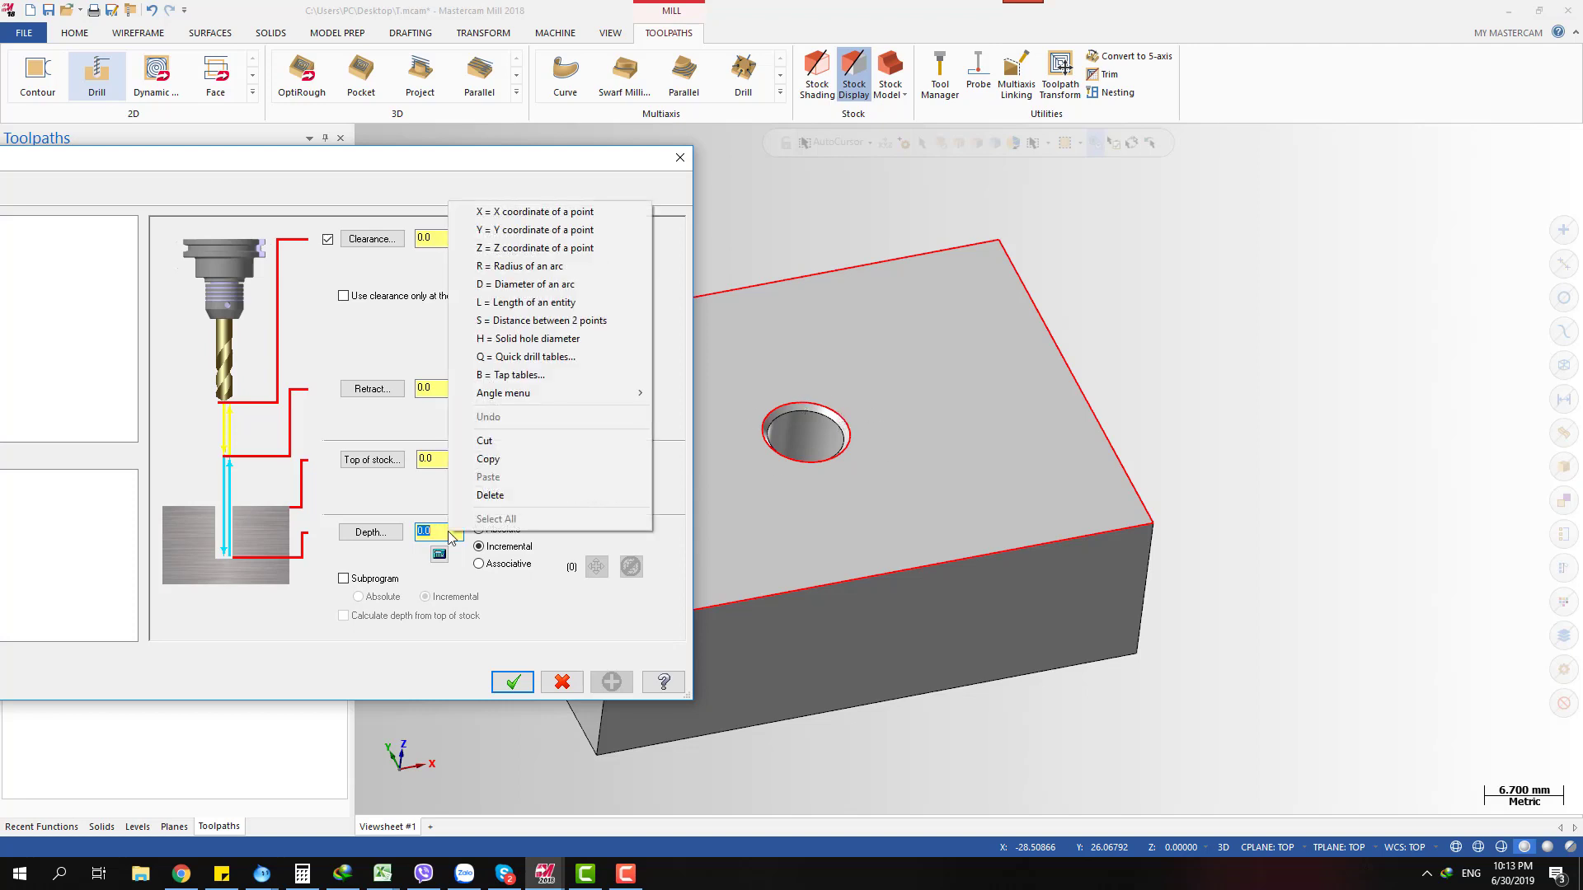
pyautogui.click(434, 536)
pyautogui.rightClick(435, 536)
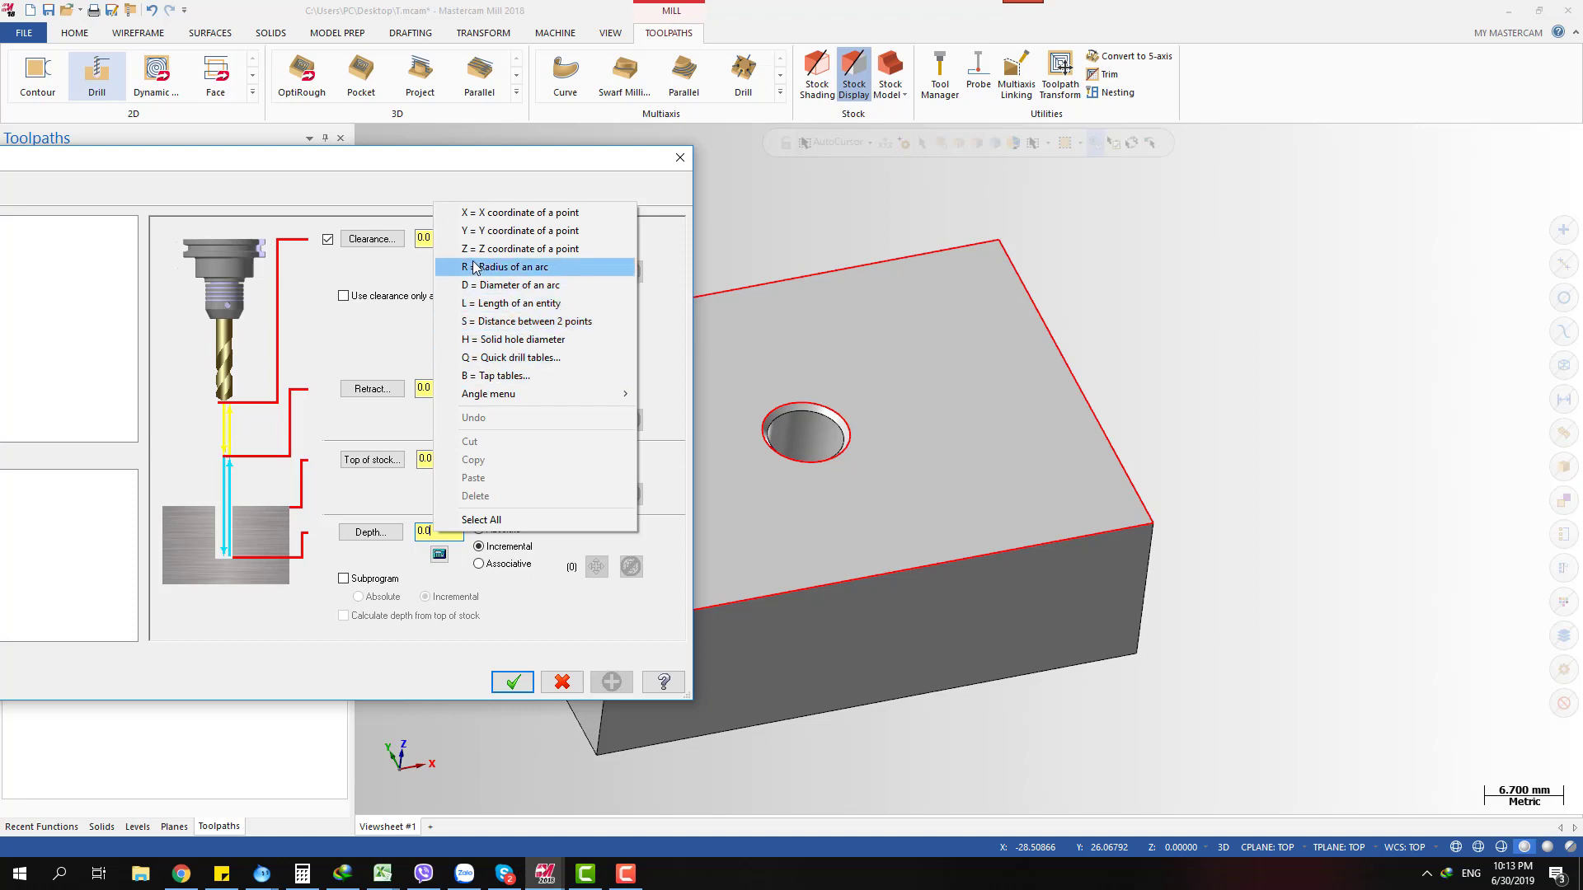
pyautogui.click(528, 268)
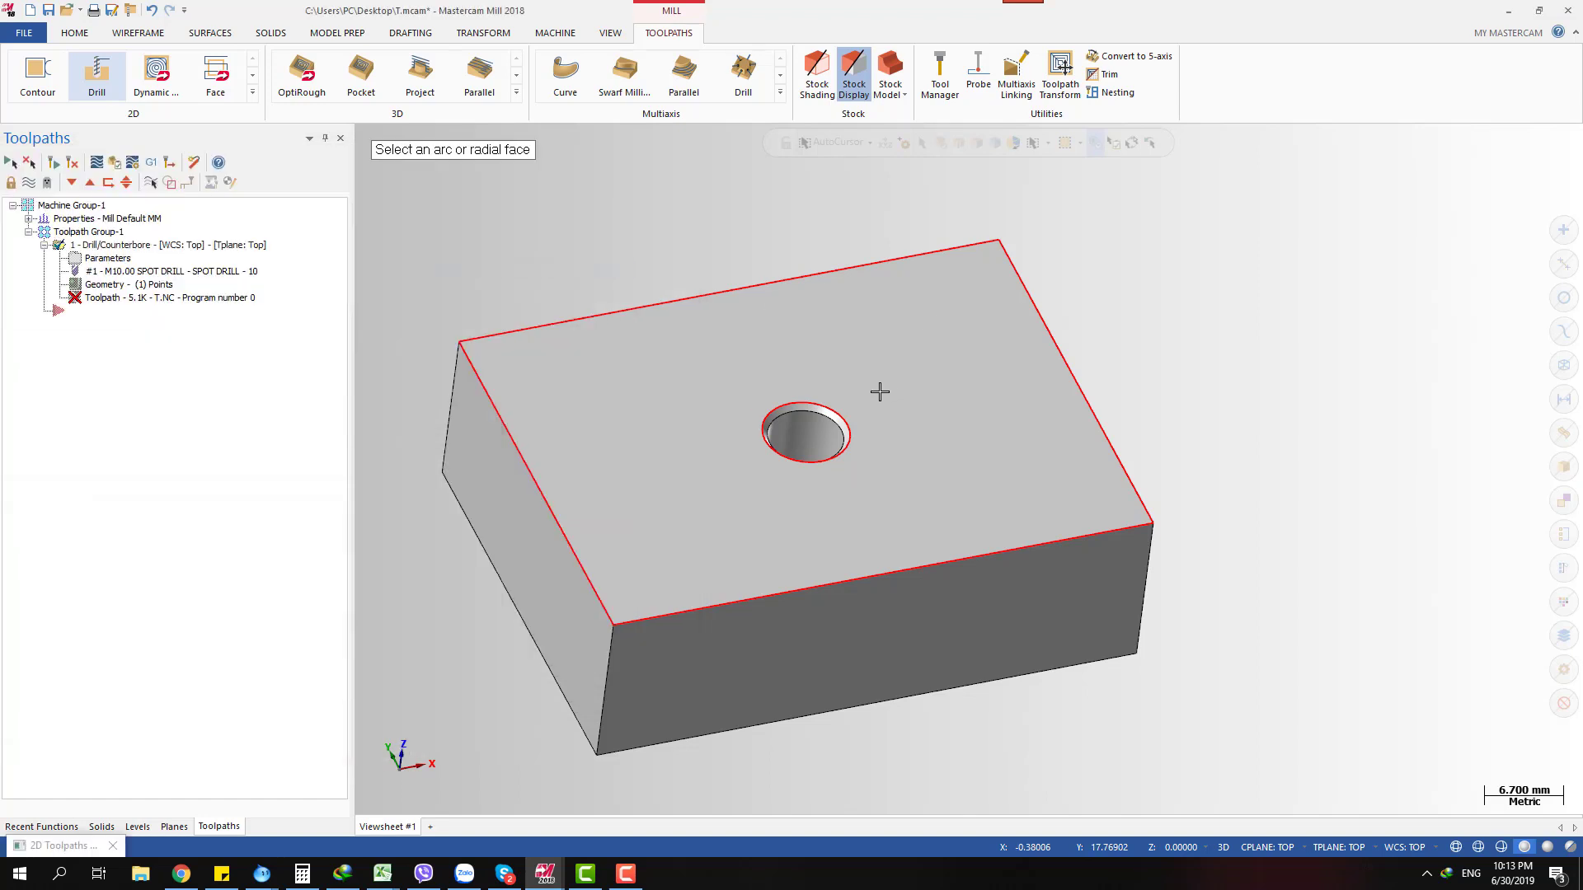
pyautogui.click(799, 404)
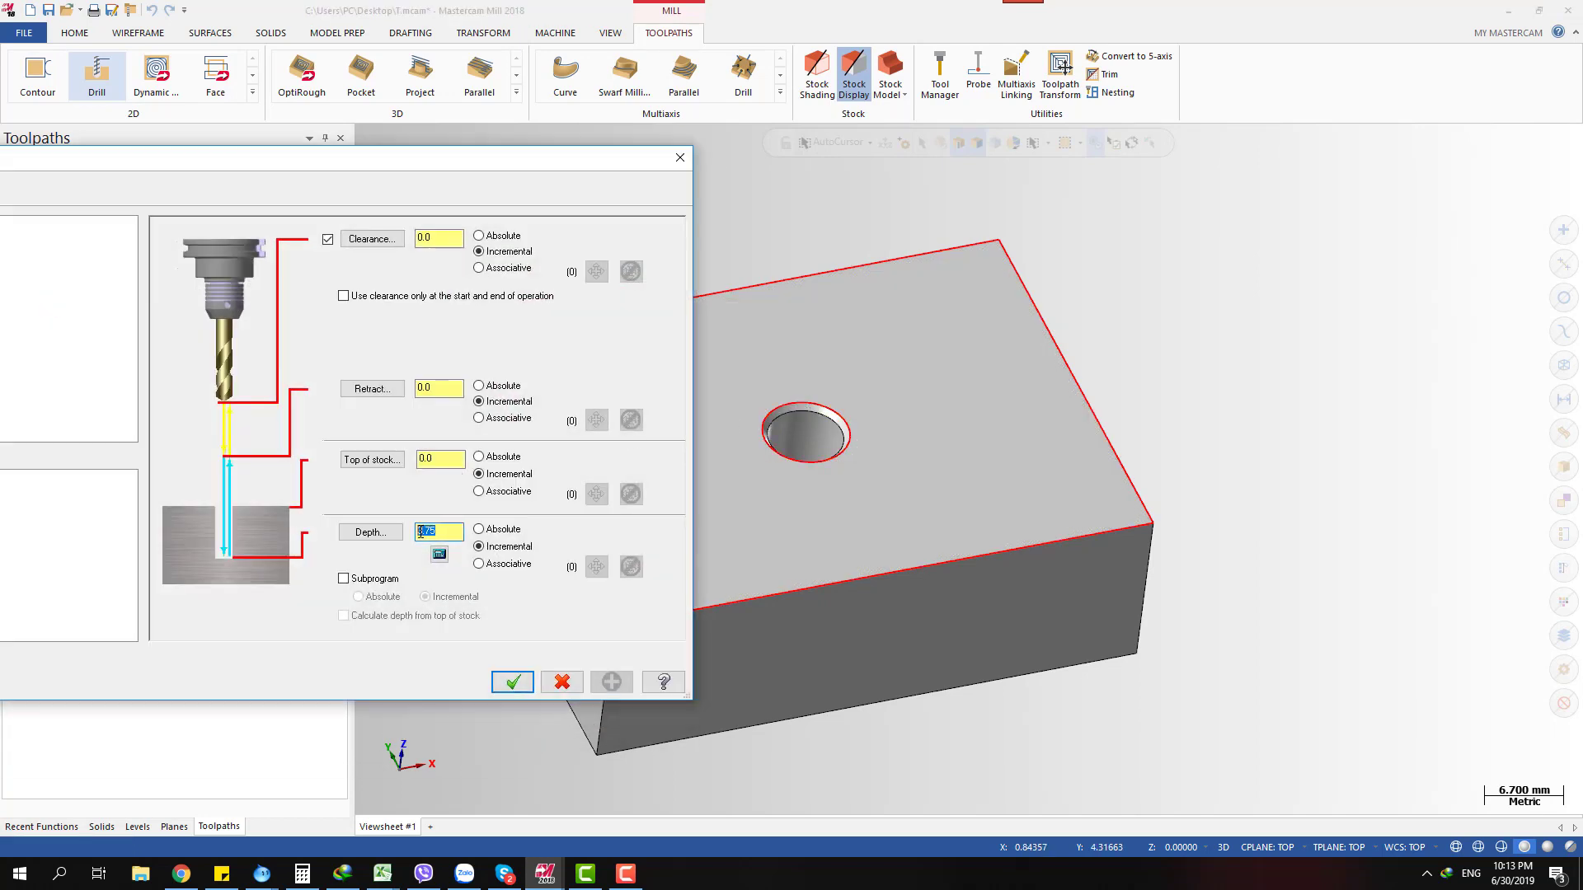
pyautogui.click(442, 529)
pyautogui.click(419, 530)
pyautogui.moveTo(441, 530); pyautogui.dragTo(415, 530)
# Set the retract height to 2 and the clearance height to 20, and accept the drill parameters
pyautogui.moveTo(454, 388); pyautogui.dragTo(412, 385)
pyautogui.write('2')
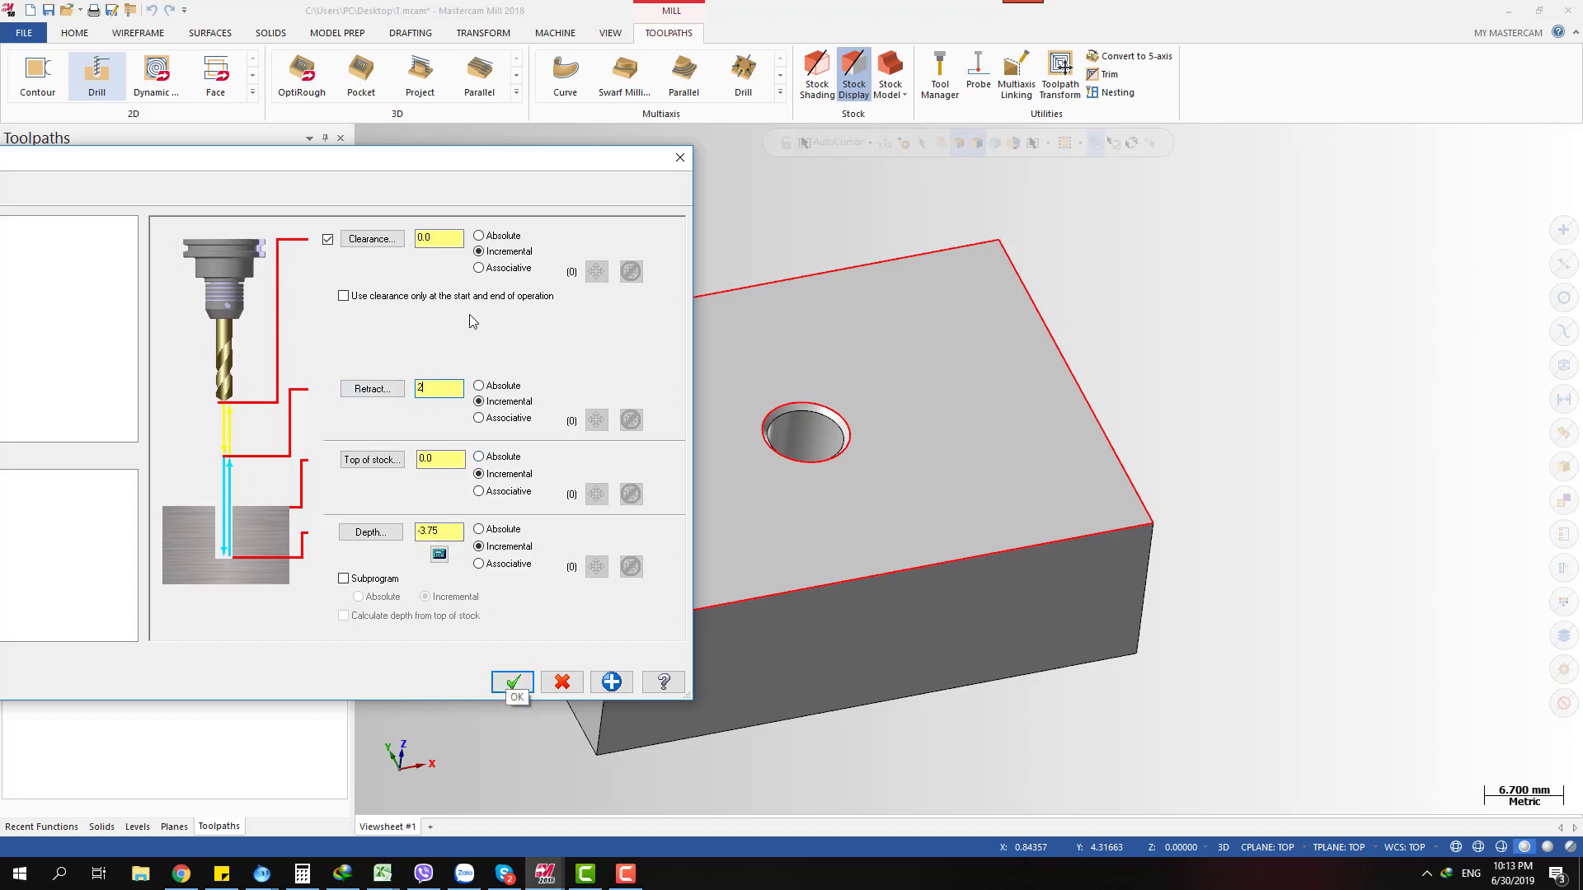
pyautogui.click(433, 234)
pyautogui.moveTo(433, 234); pyautogui.dragTo(399, 232)
pyautogui.write('20')
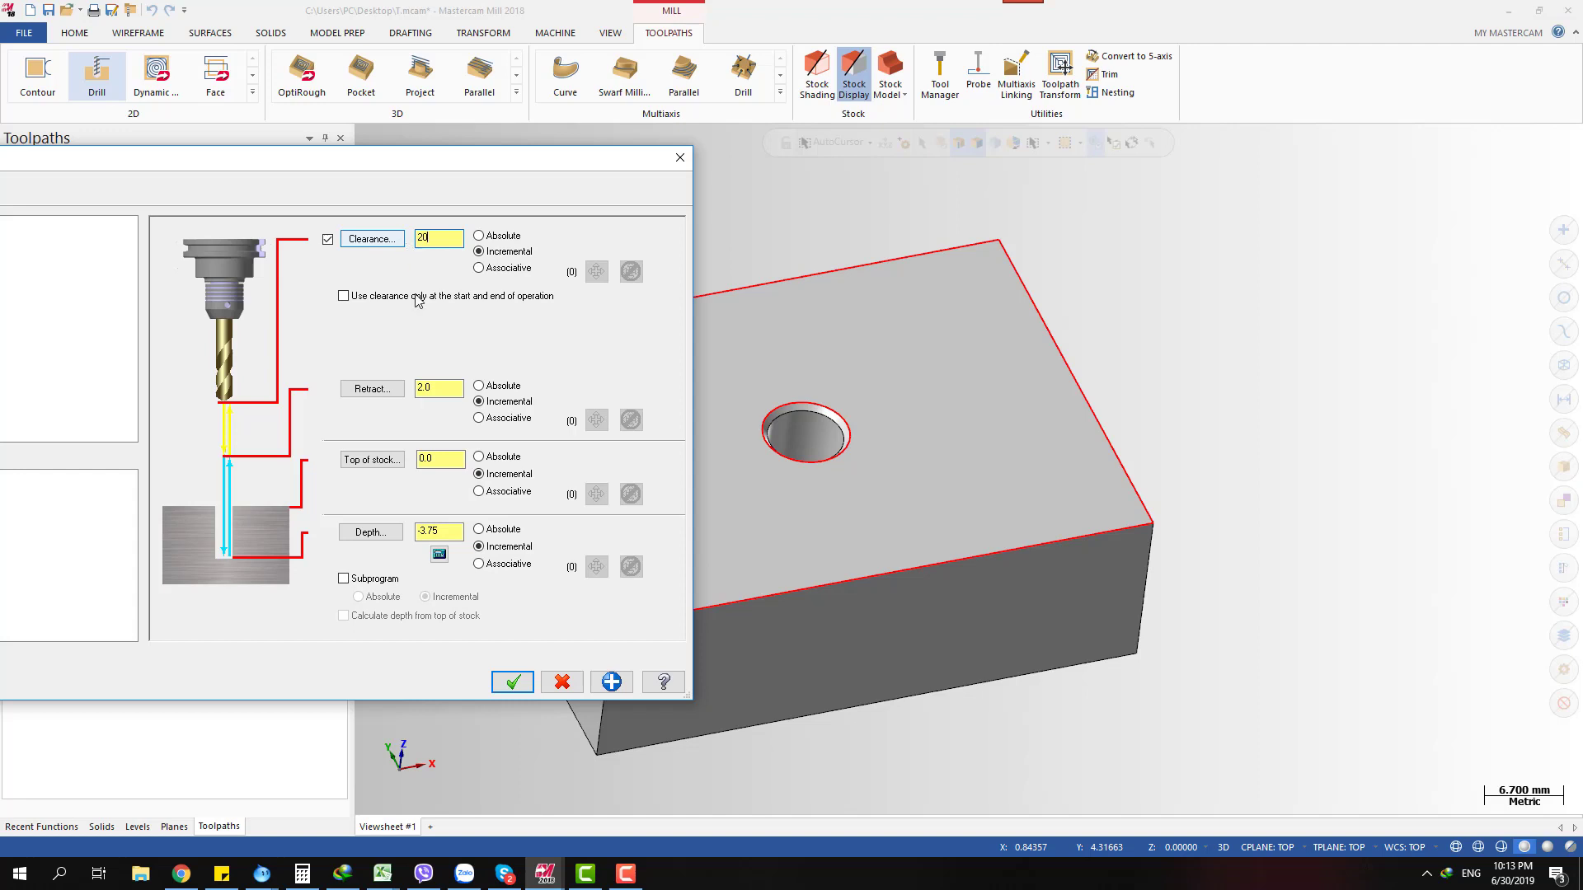
pyautogui.click(512, 682)
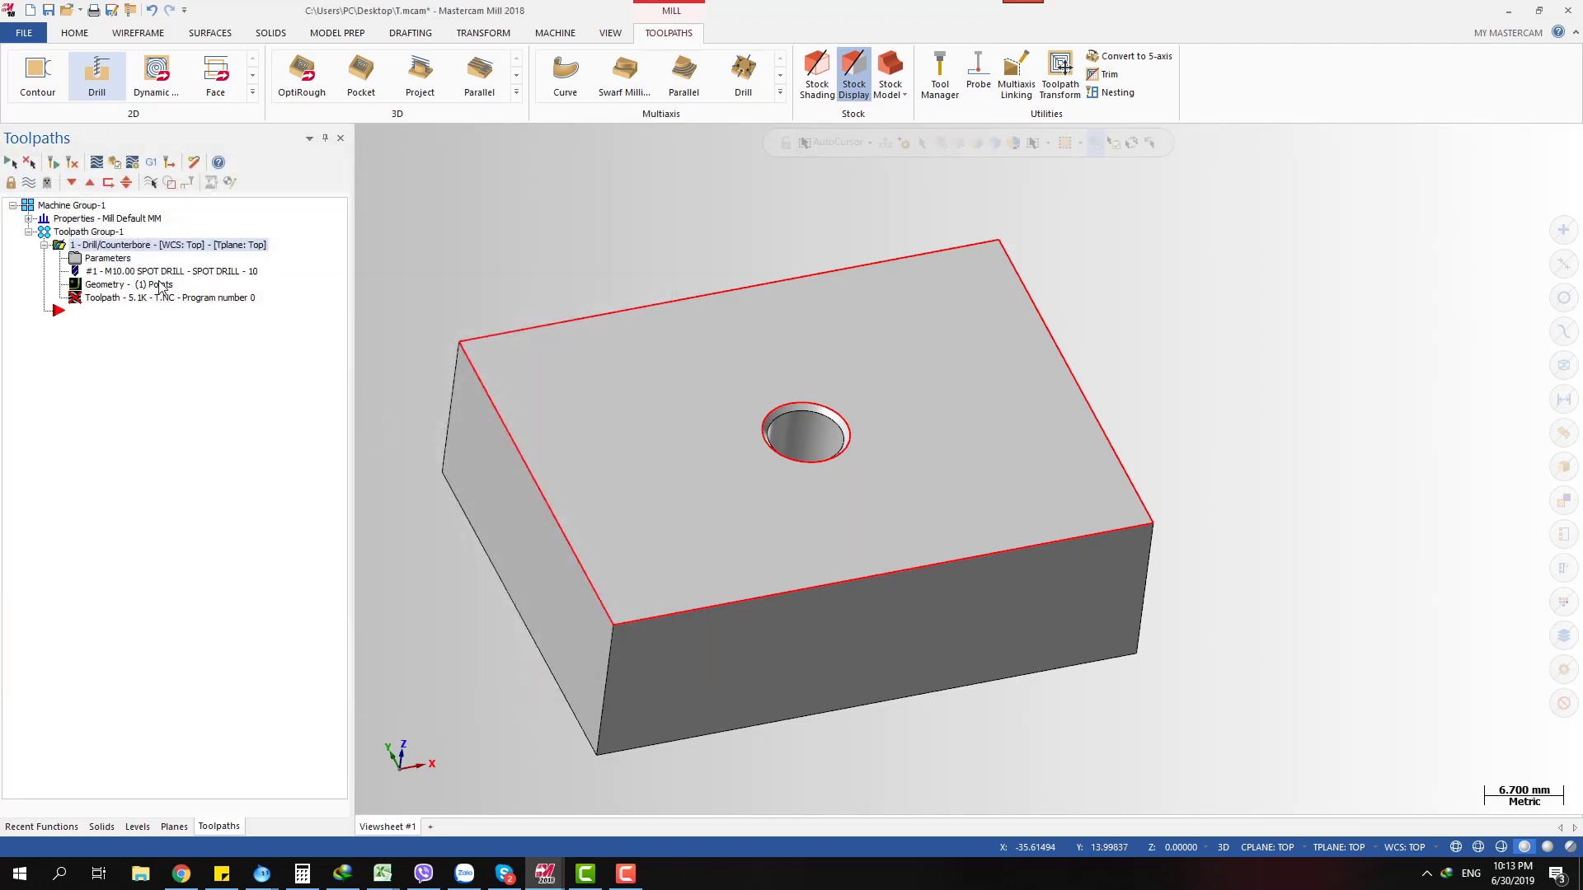
# Regenerate the drill toolpath and backplot it, examining how deep the spot drill enters the hole's chamfer
pyautogui.click(53, 162)
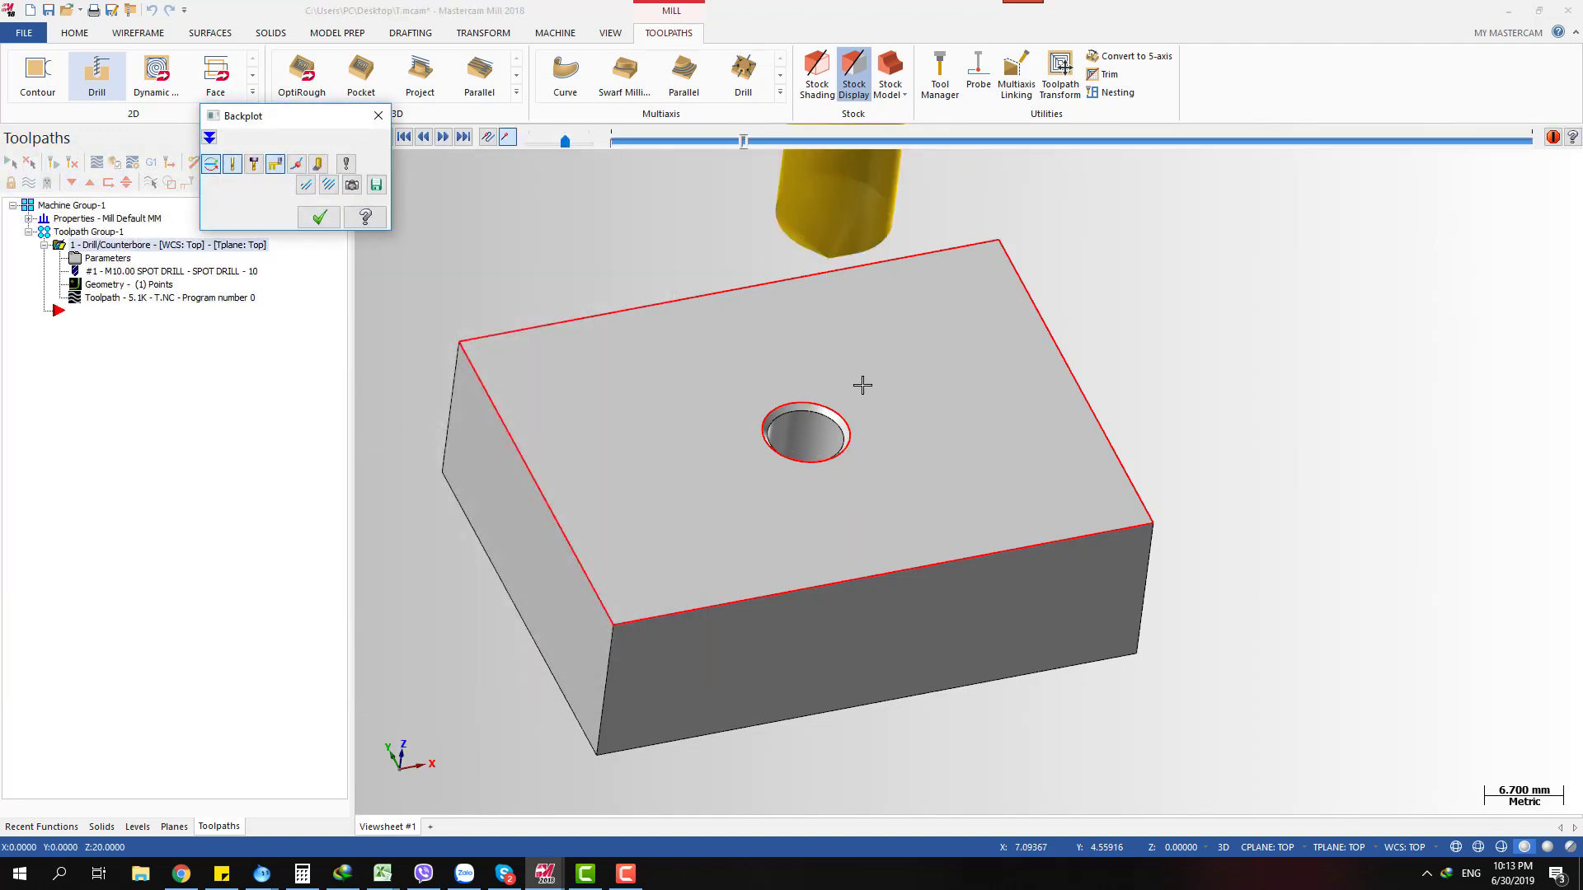
pyautogui.moveTo(862, 379); pyautogui.dragTo(809, 335, button='middle')
pyautogui.scroll(3, 750, 397)
pyautogui.moveTo(750, 397); pyautogui.dragTo(773, 379, button='middle')
pyautogui.scroll(-1, 851, 437)
pyautogui.scroll(-1, 851, 437)
pyautogui.moveTo(850, 437); pyautogui.dragTo(913, 449, button='middle')
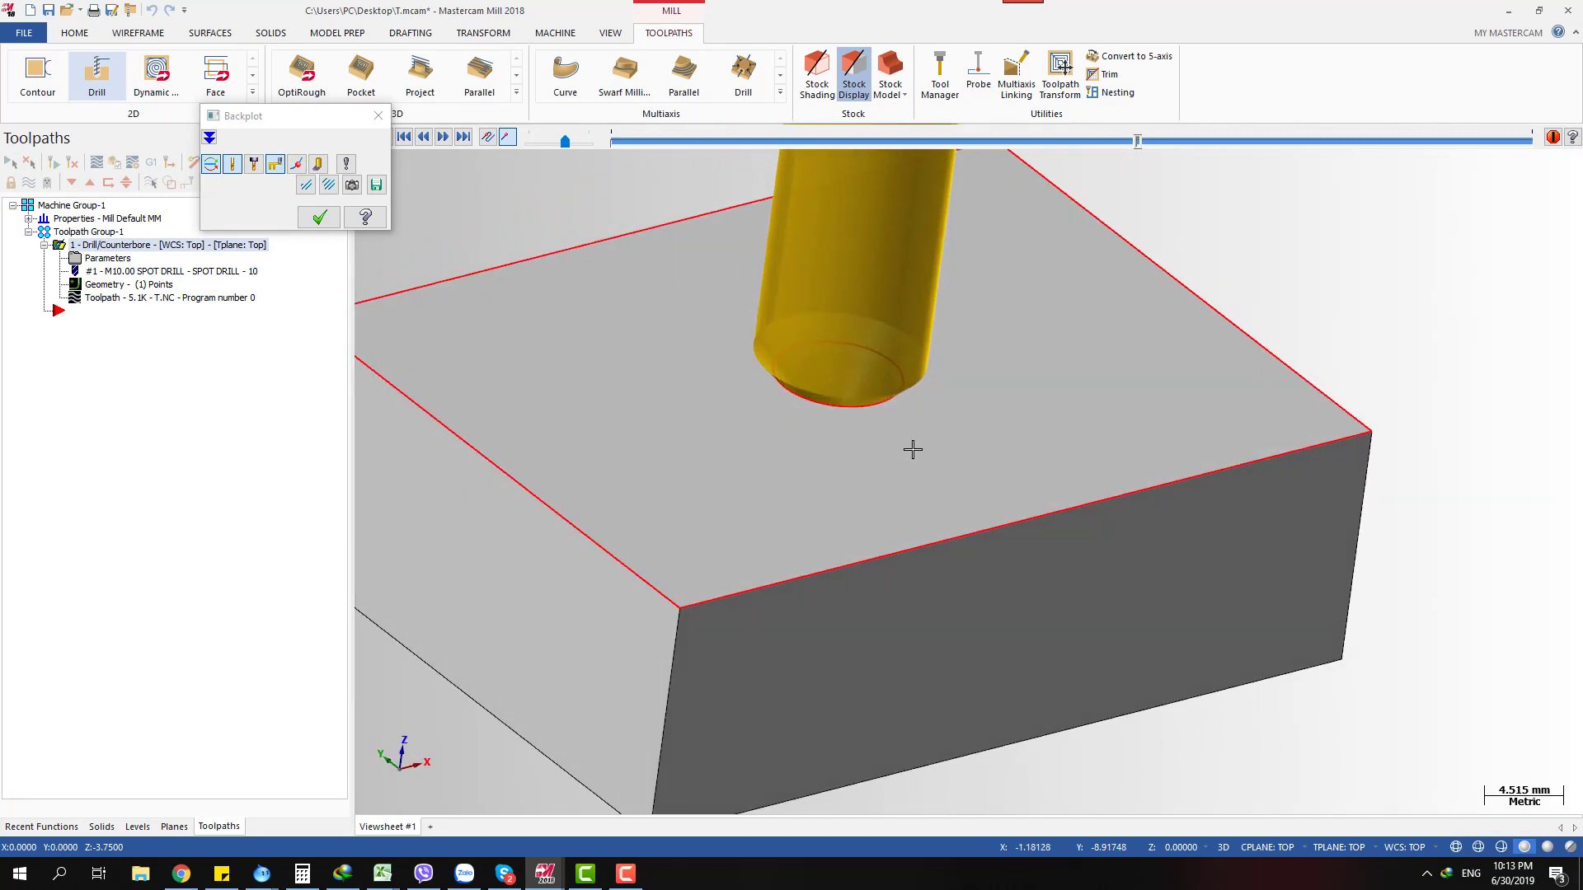
# Review the drill operation's linking parameters and the geometry-picking options for its depth, leaving the values as they are
pyautogui.click(108, 260)
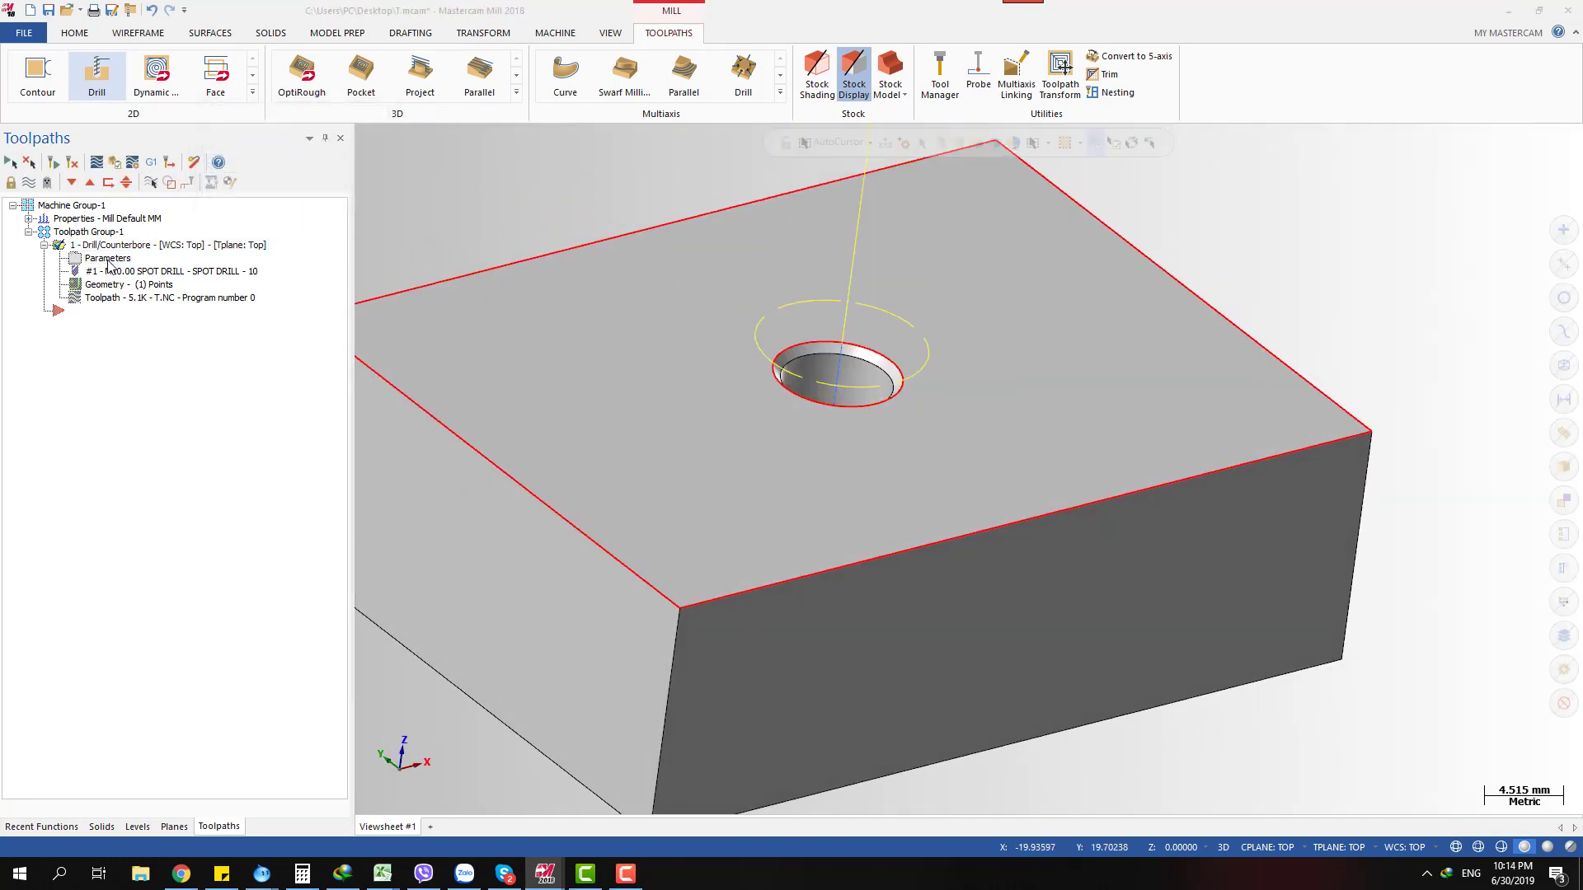
pyautogui.doubleClick(450, 531)
pyautogui.rightClick(451, 531)
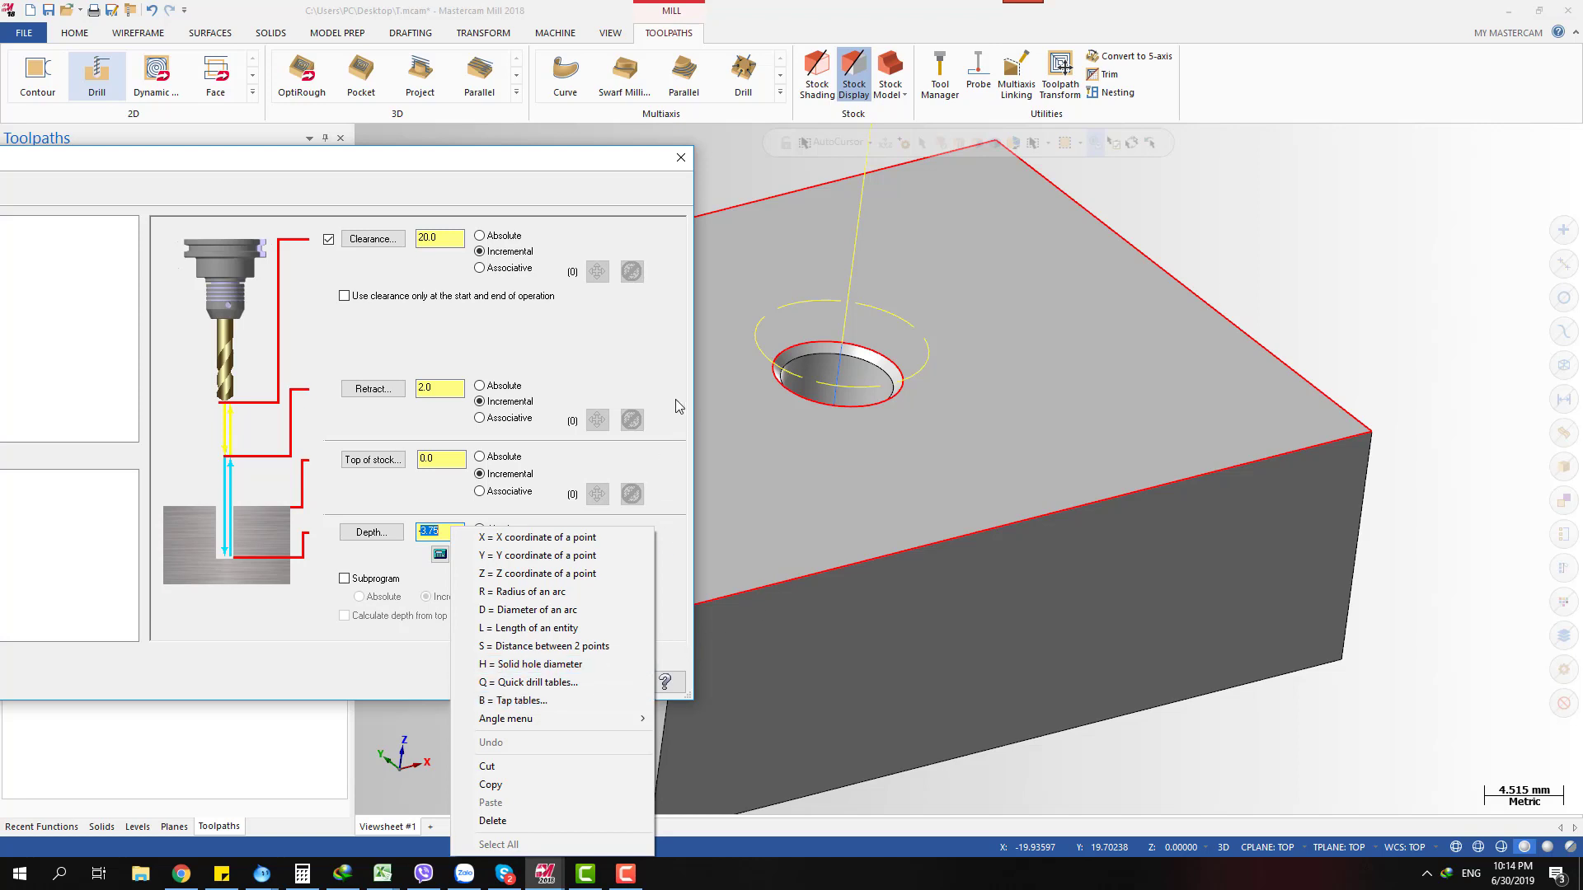
pyautogui.press('Escape')
pyautogui.moveTo(528, 166); pyautogui.dragTo(627, 499)
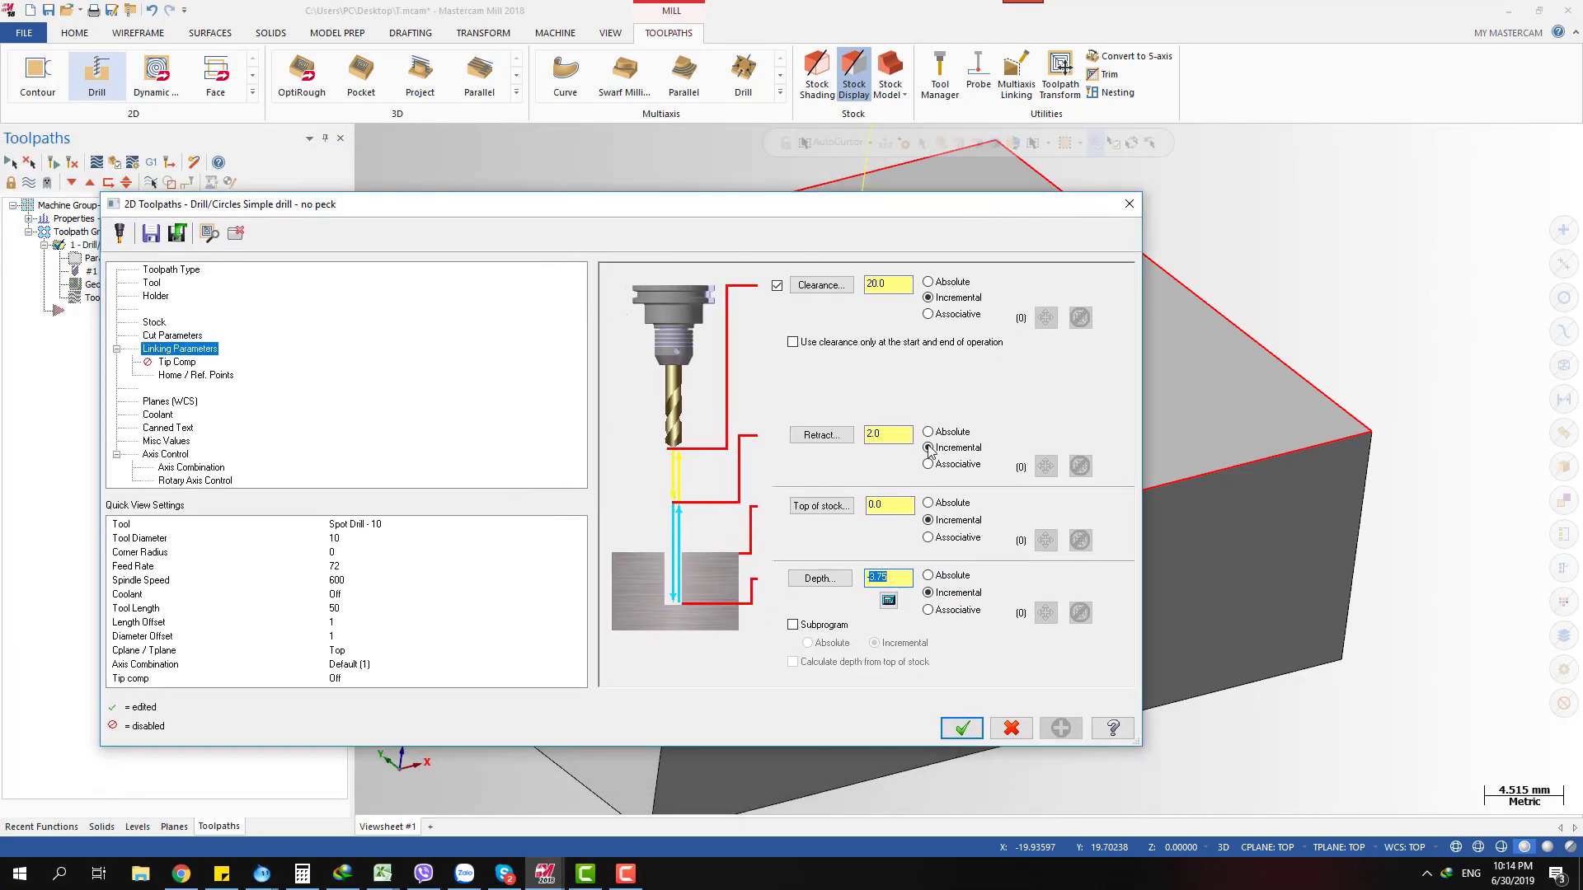
pyautogui.click(1129, 204)
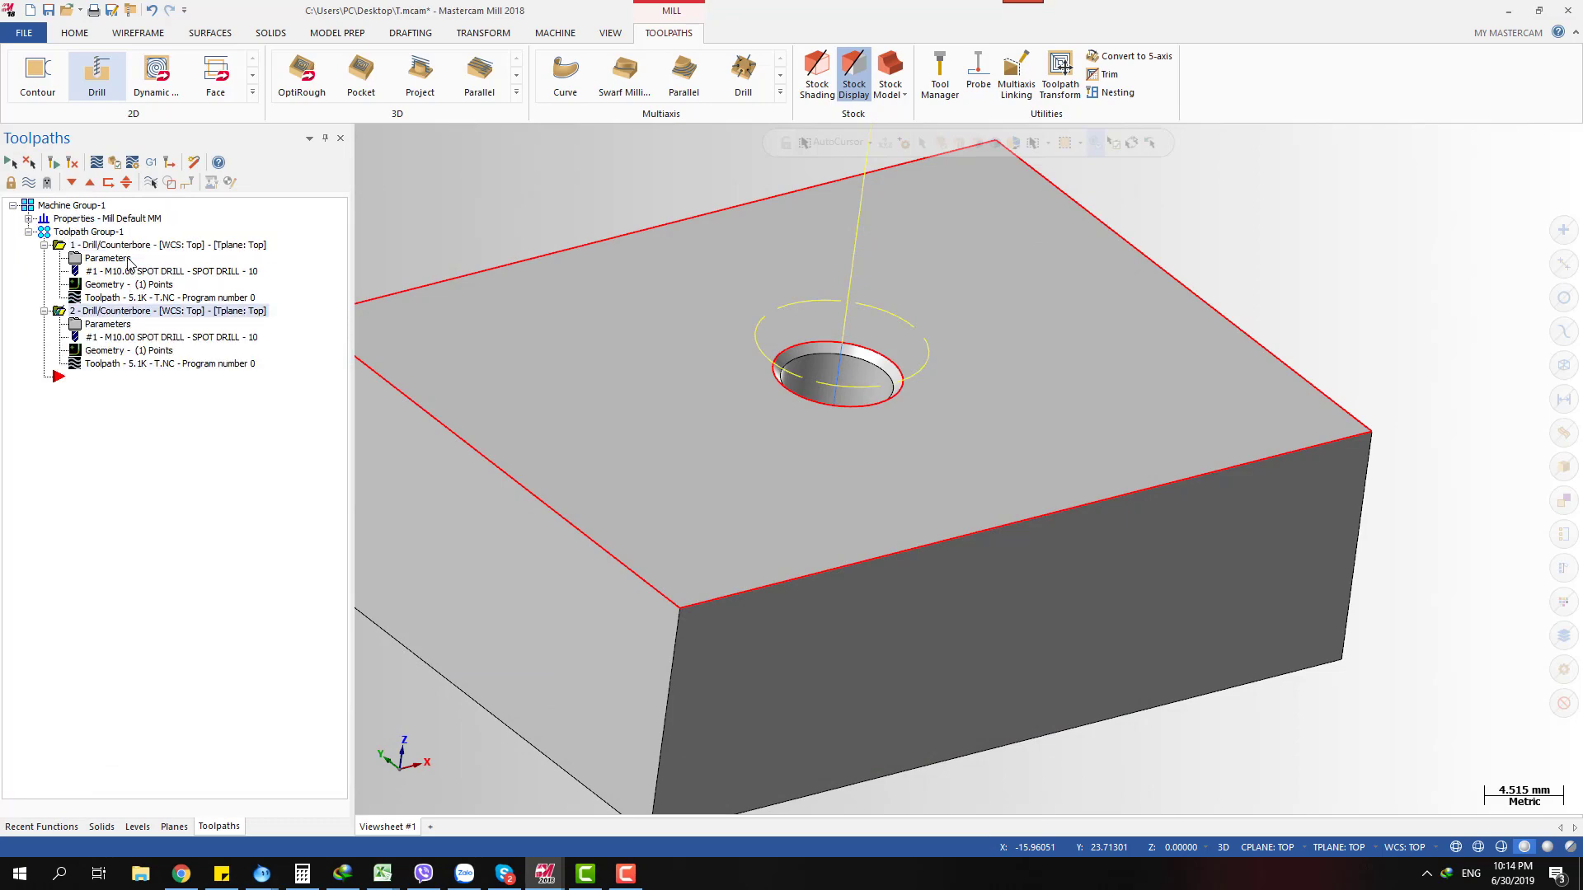
# Duplicate the spot drill operation in Toolpath Group-1 and select the copy
pyautogui.click(126, 251)
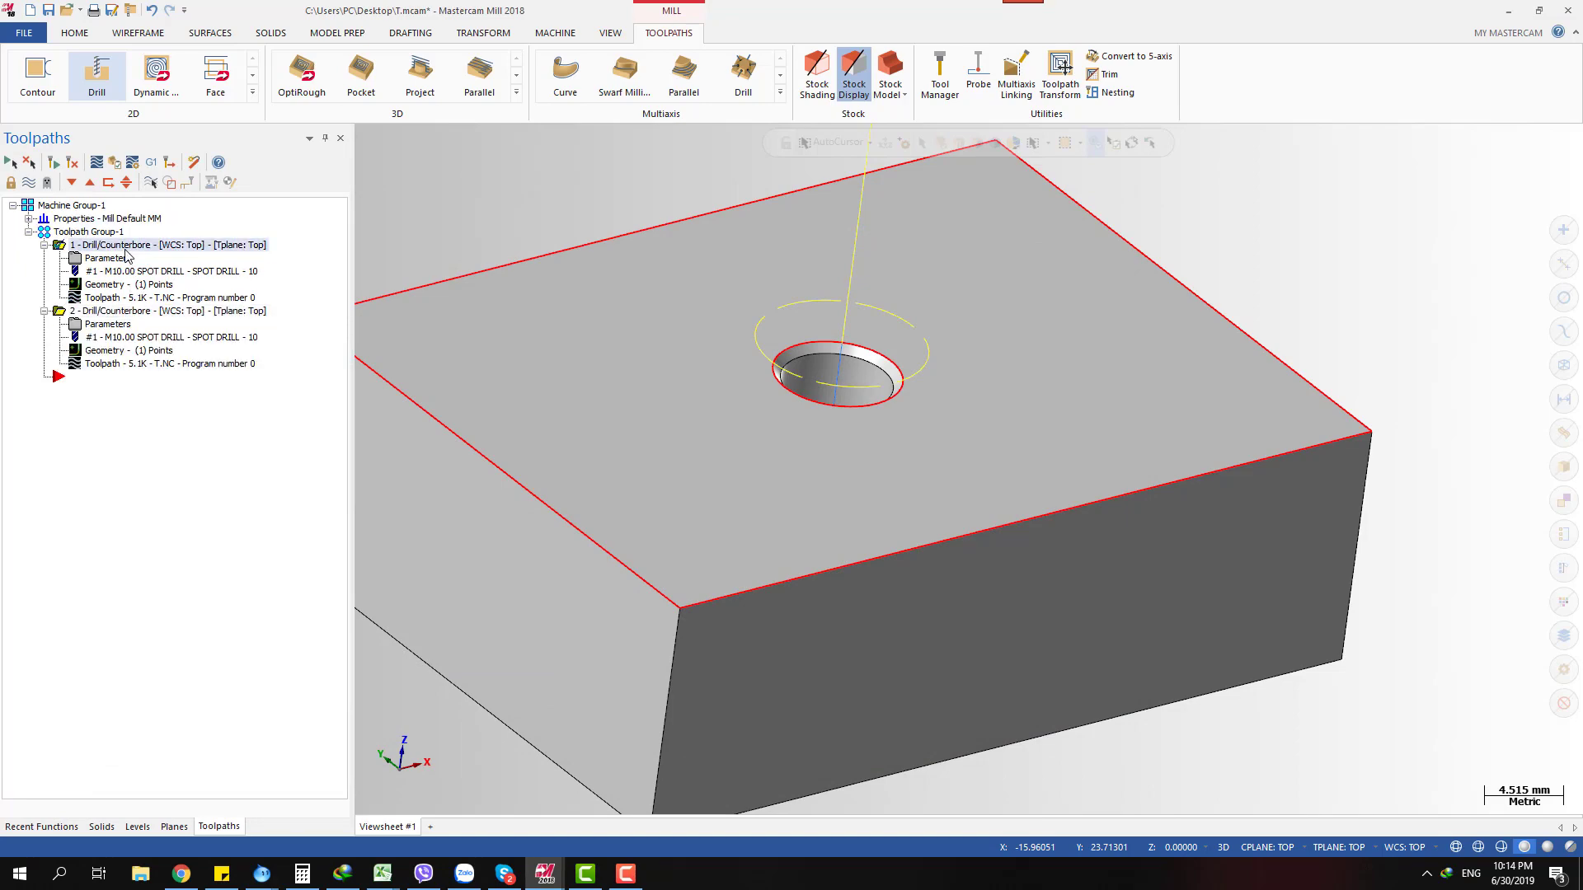
pyautogui.click(132, 311)
# Analyze the hole's inner circular edge below the chamfer to read its diameter
pyautogui.scroll(3, 850, 406)
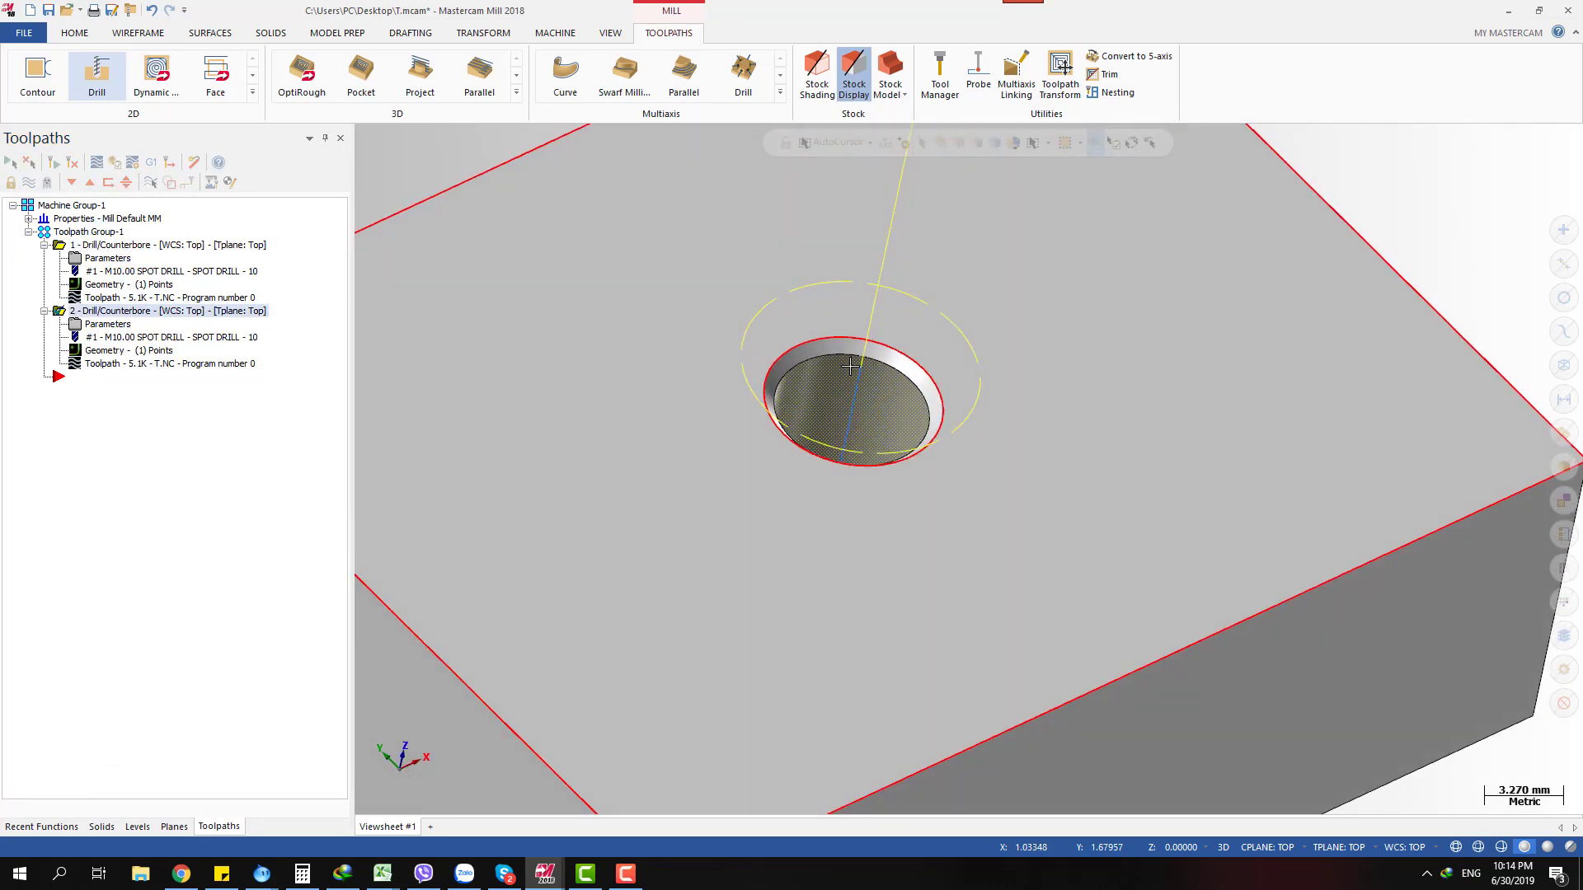
pyautogui.press('F4')
pyautogui.click(847, 356)
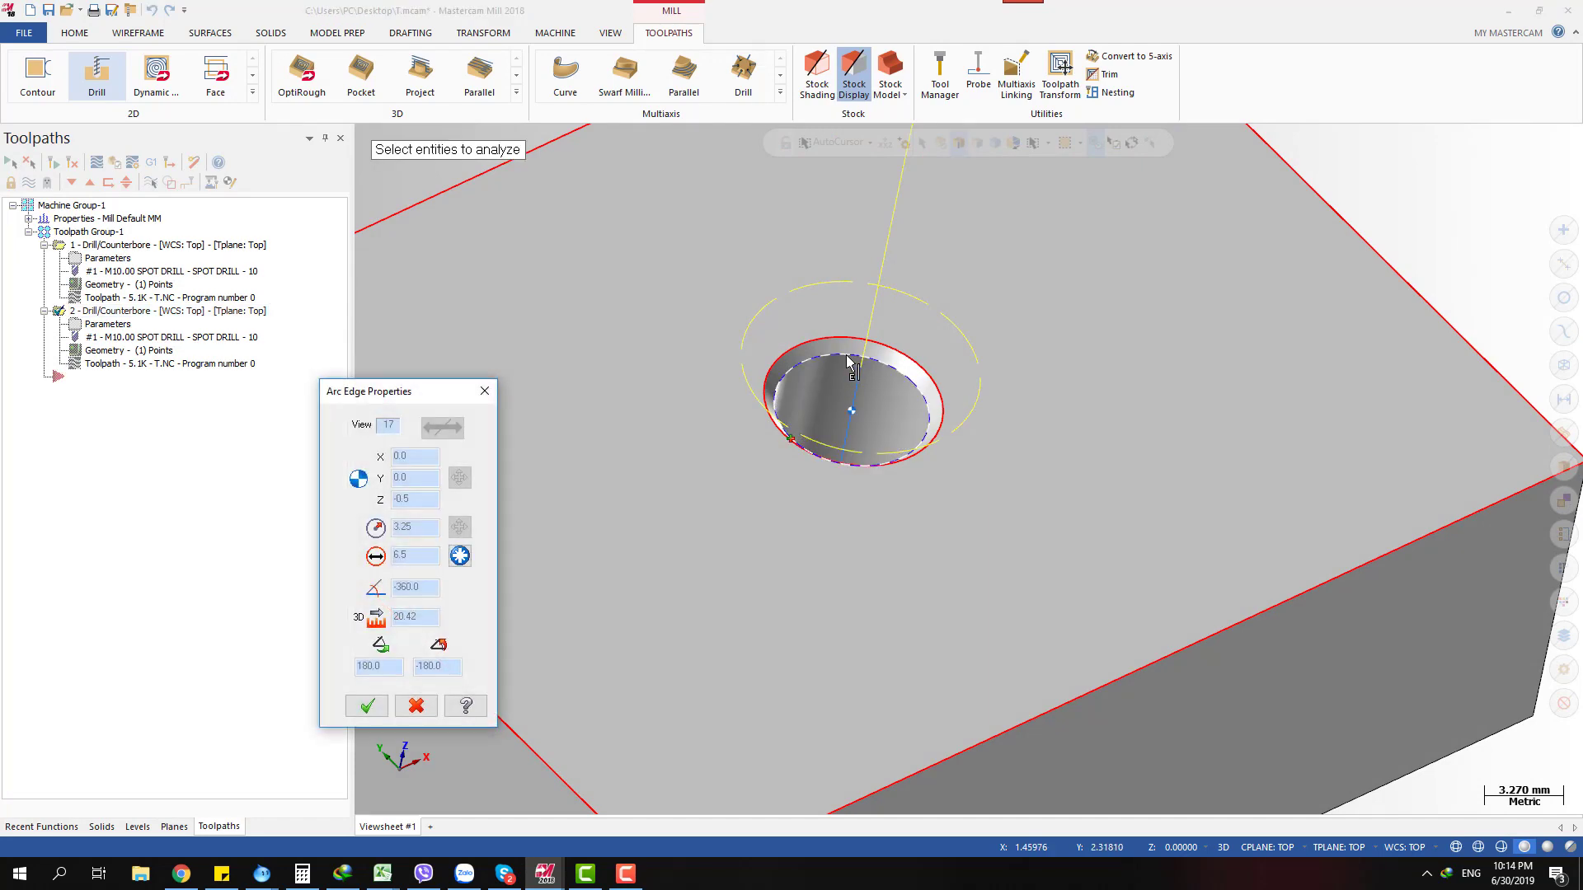
pyautogui.press('Escape')
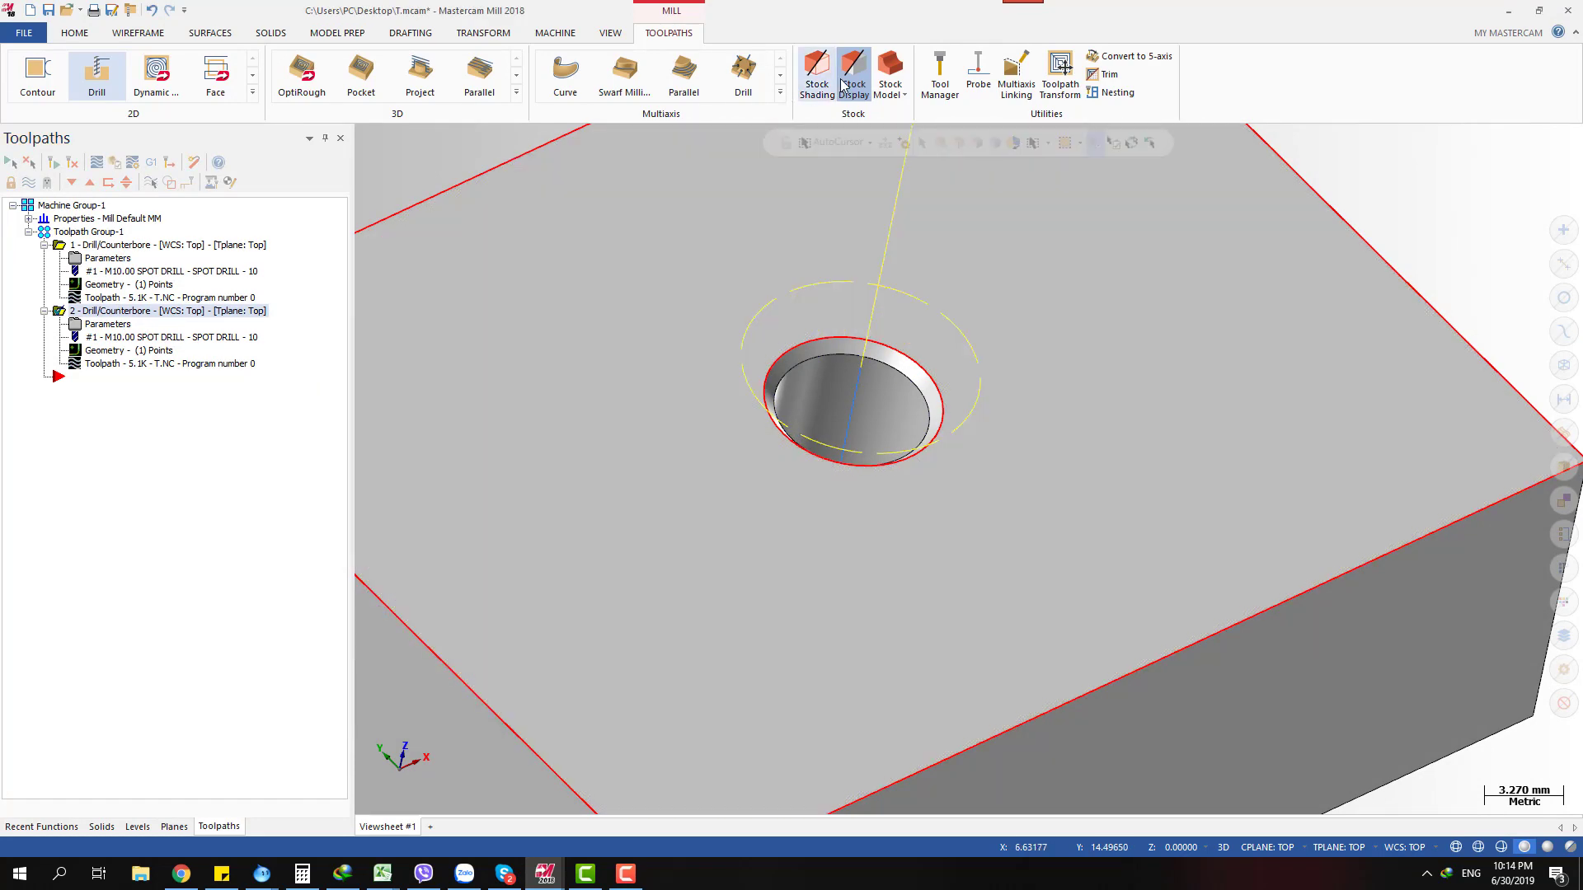
# Create a new drill tool with a 6.5 mm drill diameter for Machine Group-1, keeping the other default dimensions
pyautogui.click(940, 74)
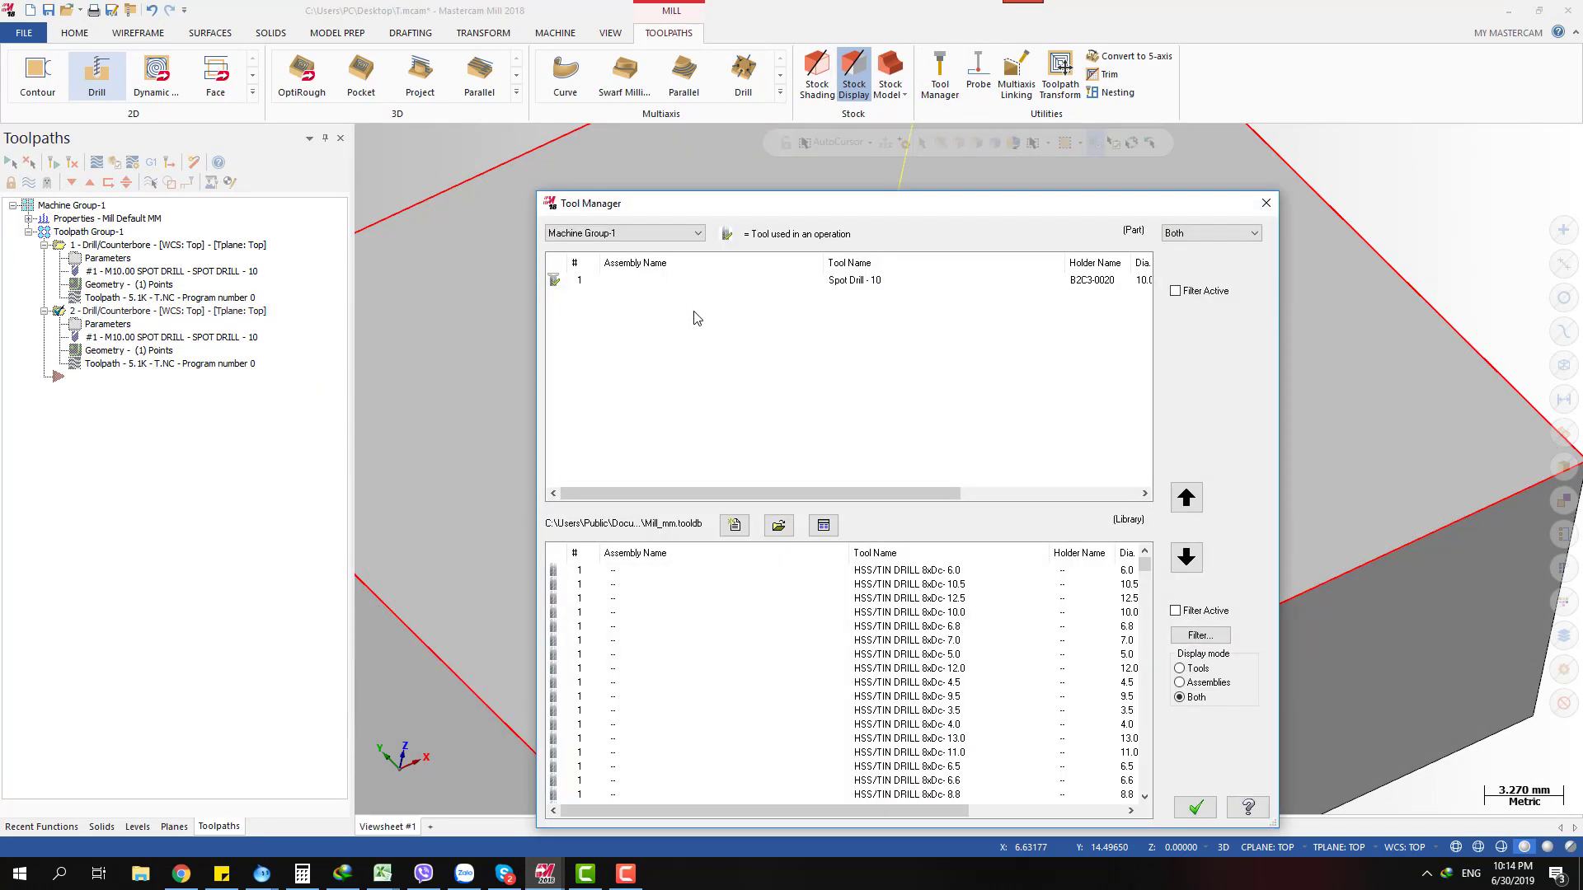
pyautogui.rightClick(696, 314)
pyautogui.click(747, 322)
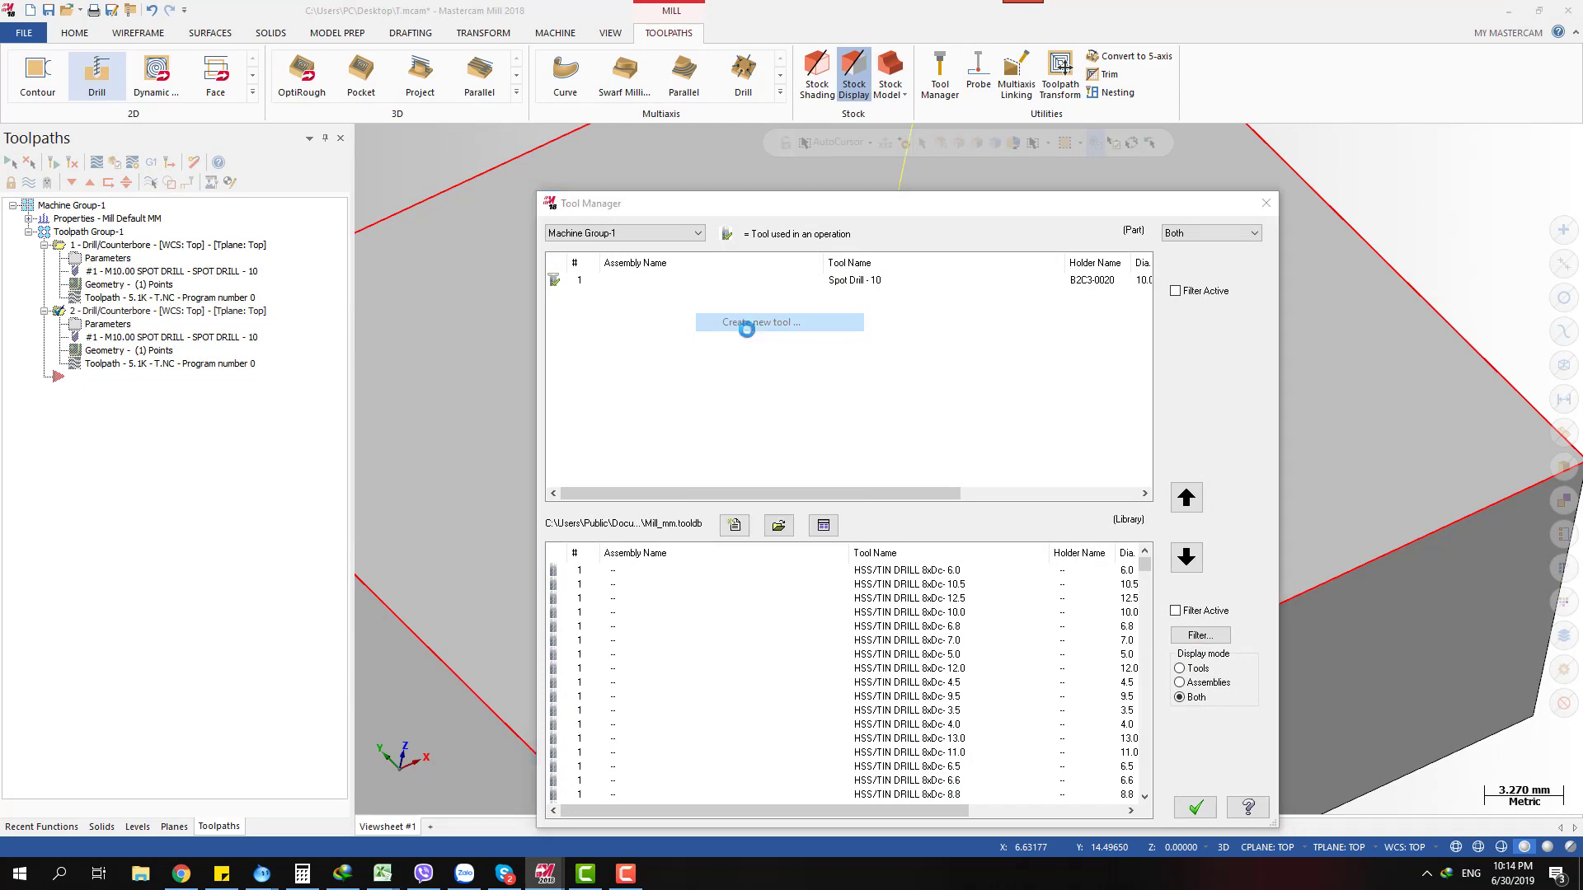
pyautogui.scroll(-1, 859, 568)
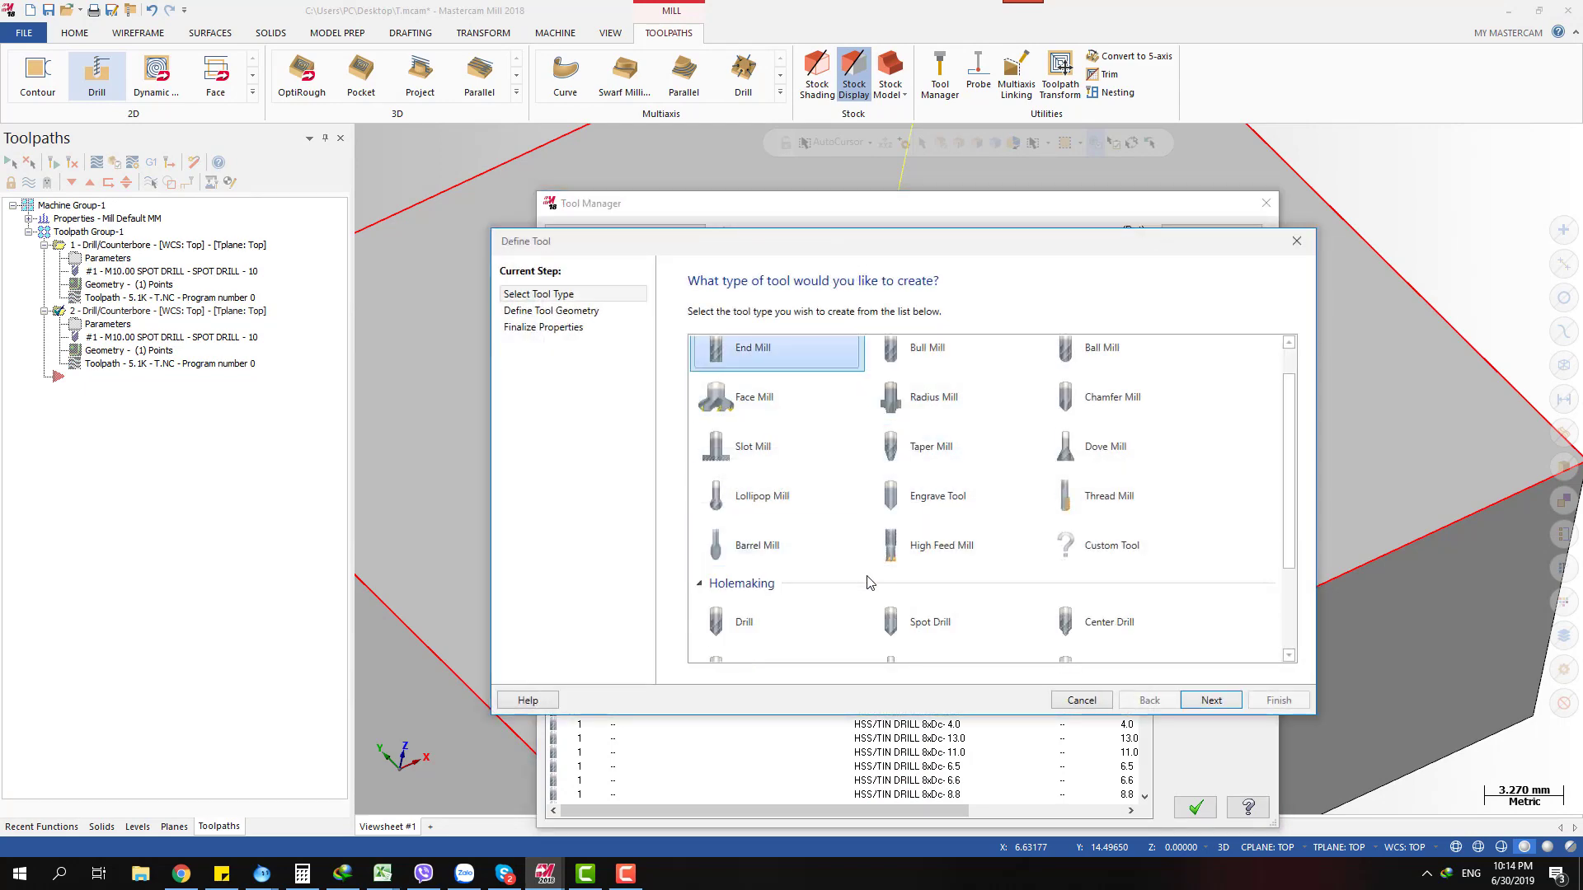
pyautogui.doubleClick(807, 633)
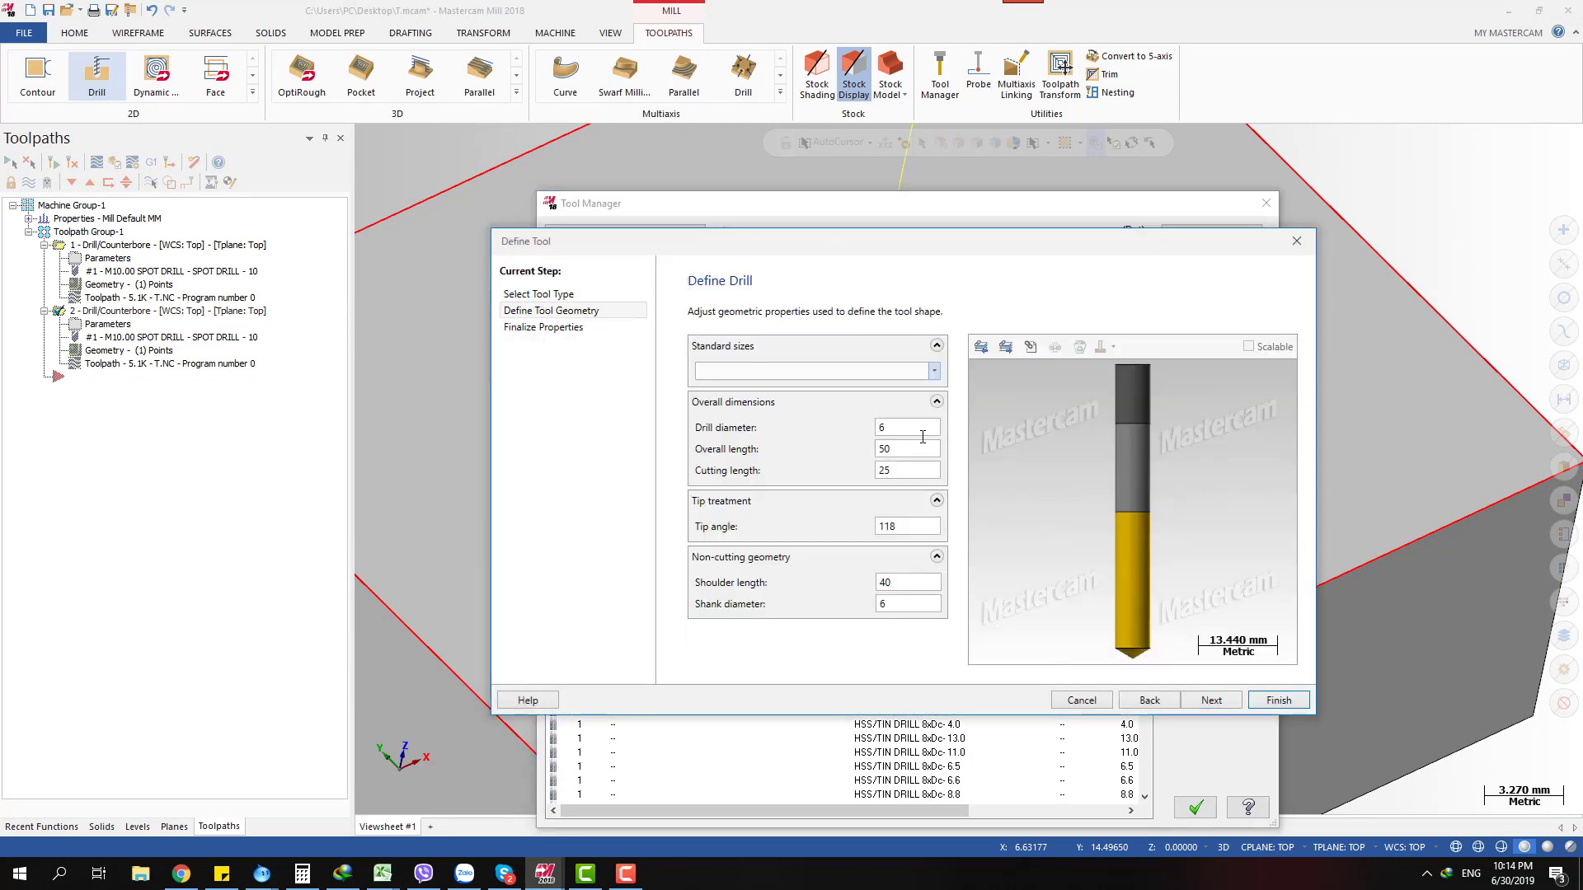
pyautogui.click(921, 430)
pyautogui.write('.5')
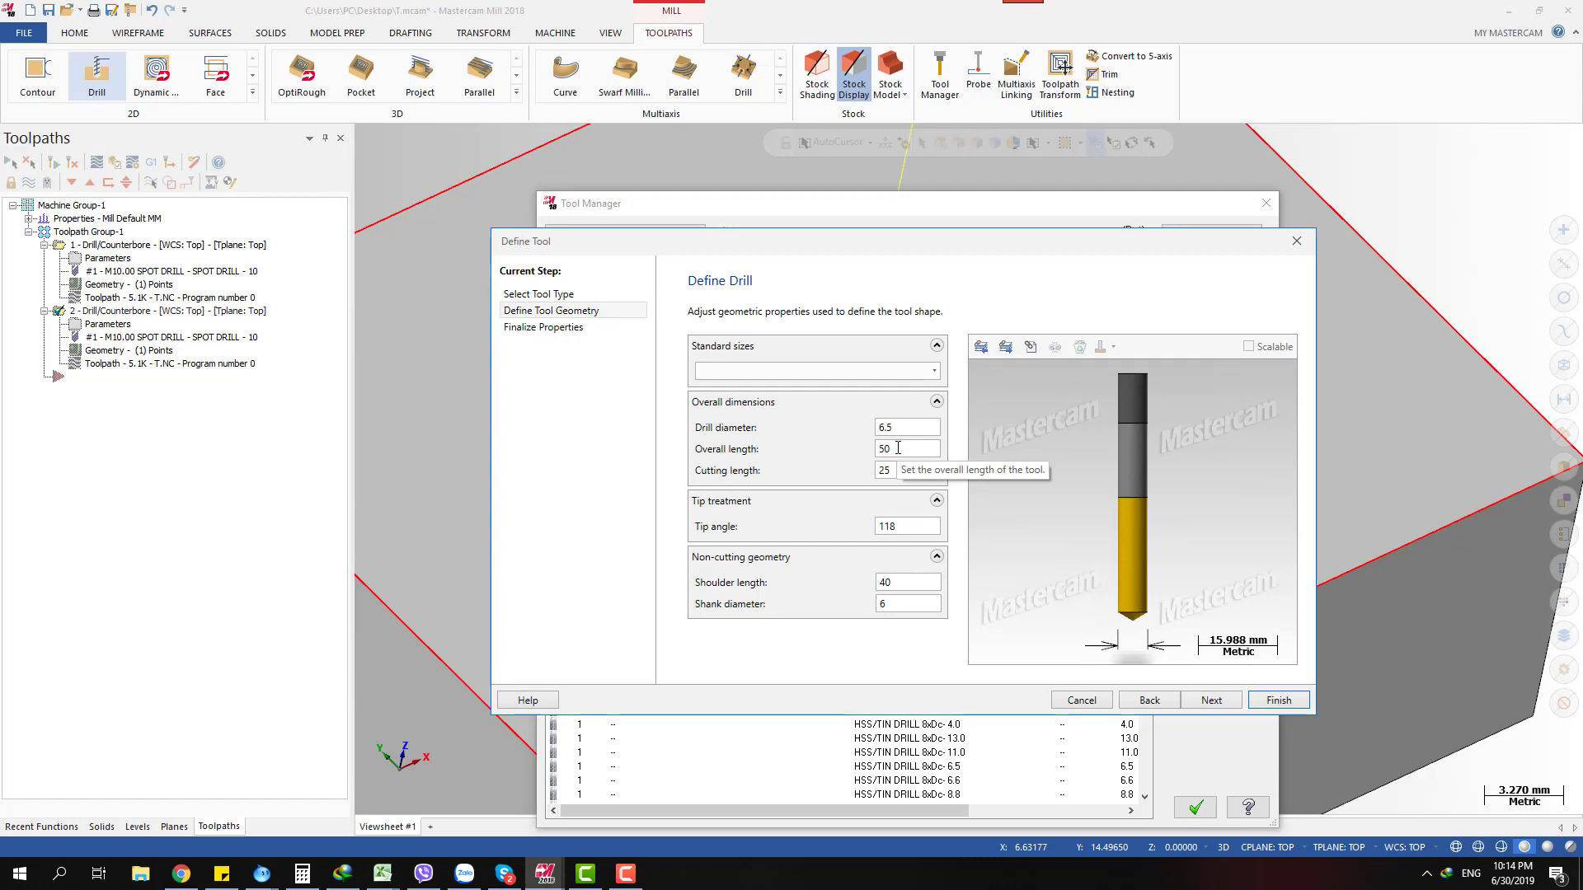
pyautogui.click(898, 448)
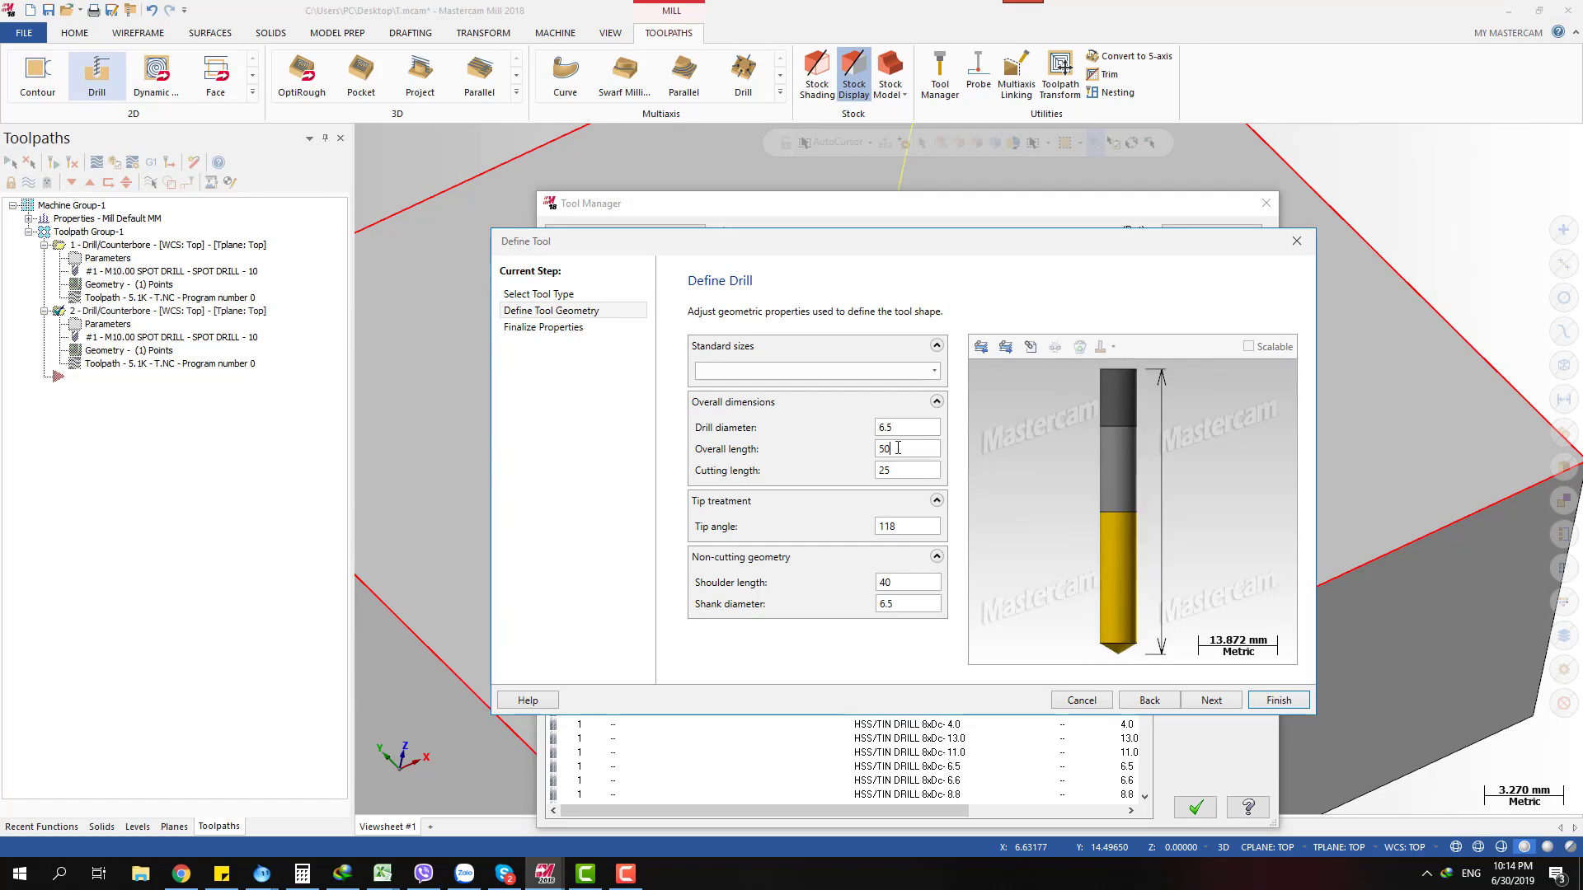
pyautogui.click(1276, 701)
pyautogui.click(1196, 797)
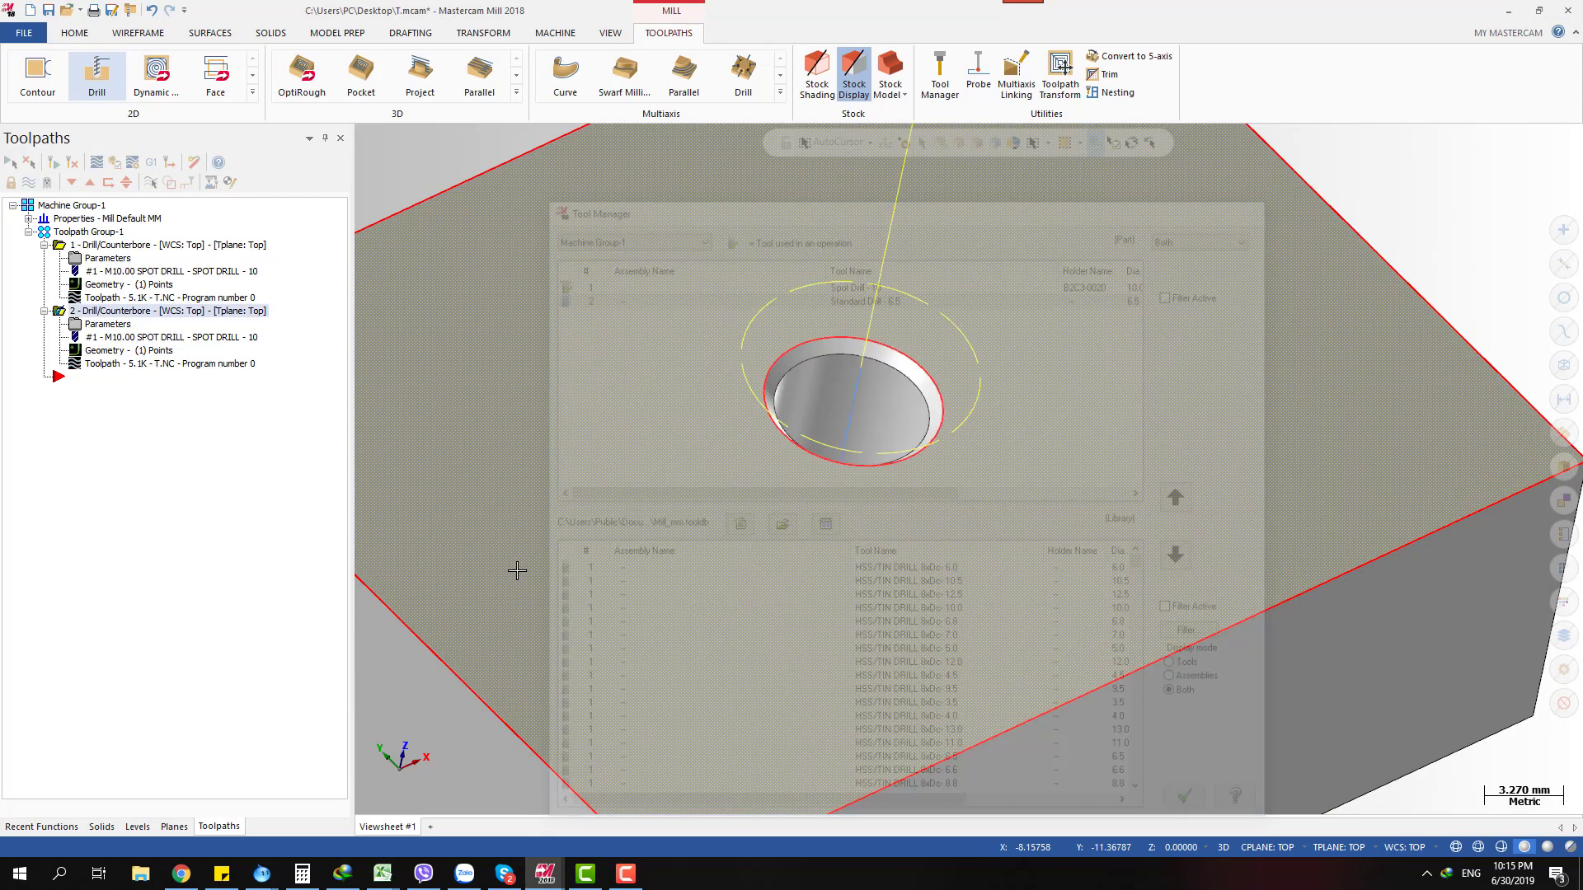
pyautogui.click(108, 324)
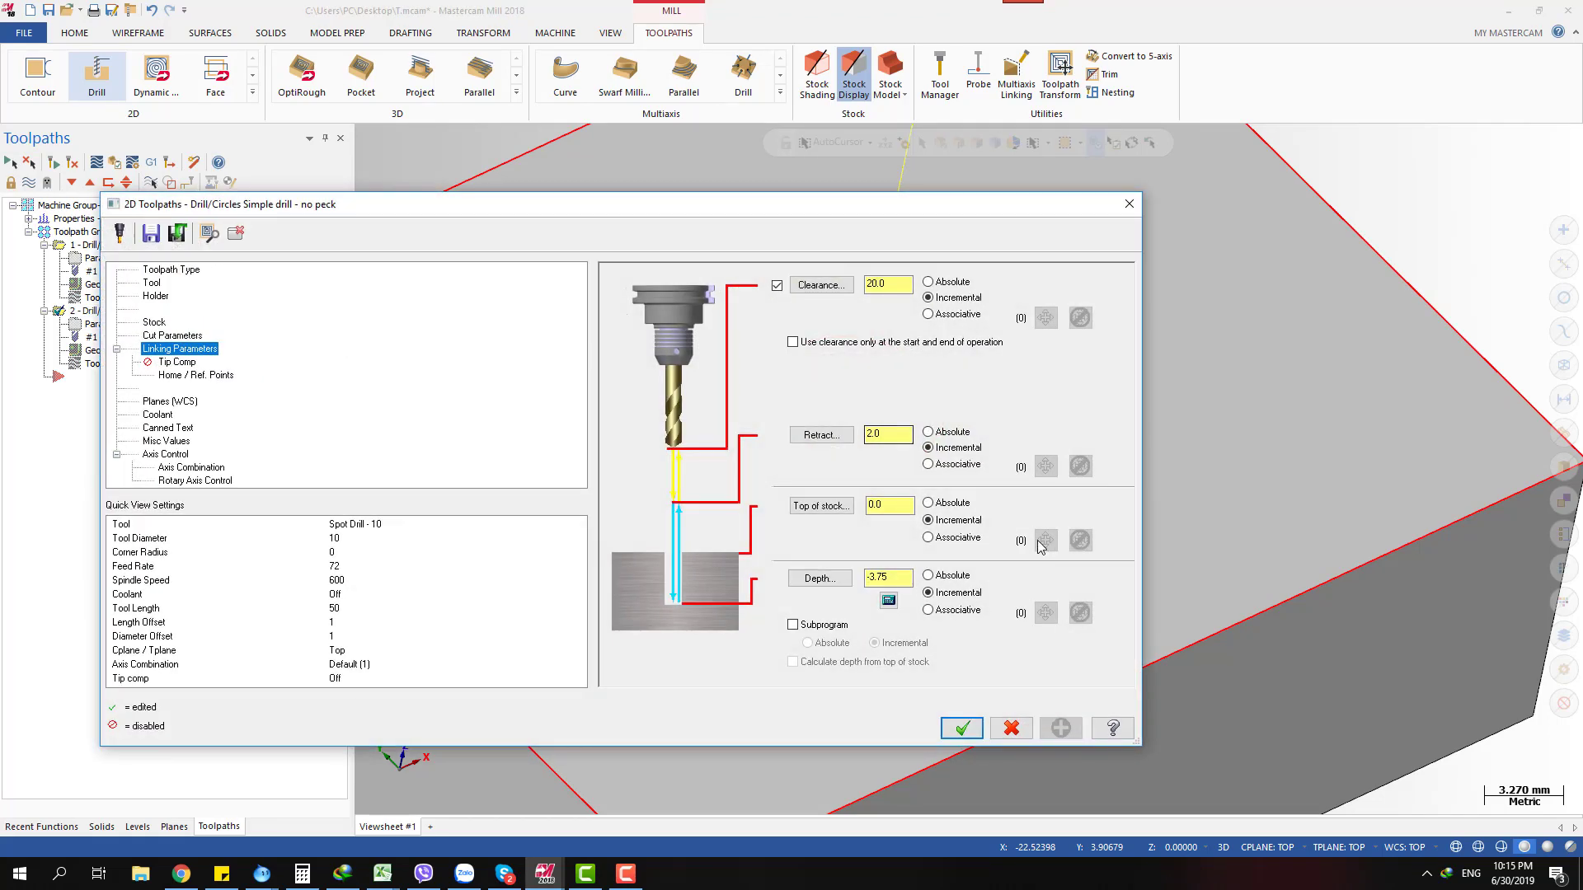
pyautogui.doubleClick(886, 577)
pyautogui.click(895, 580)
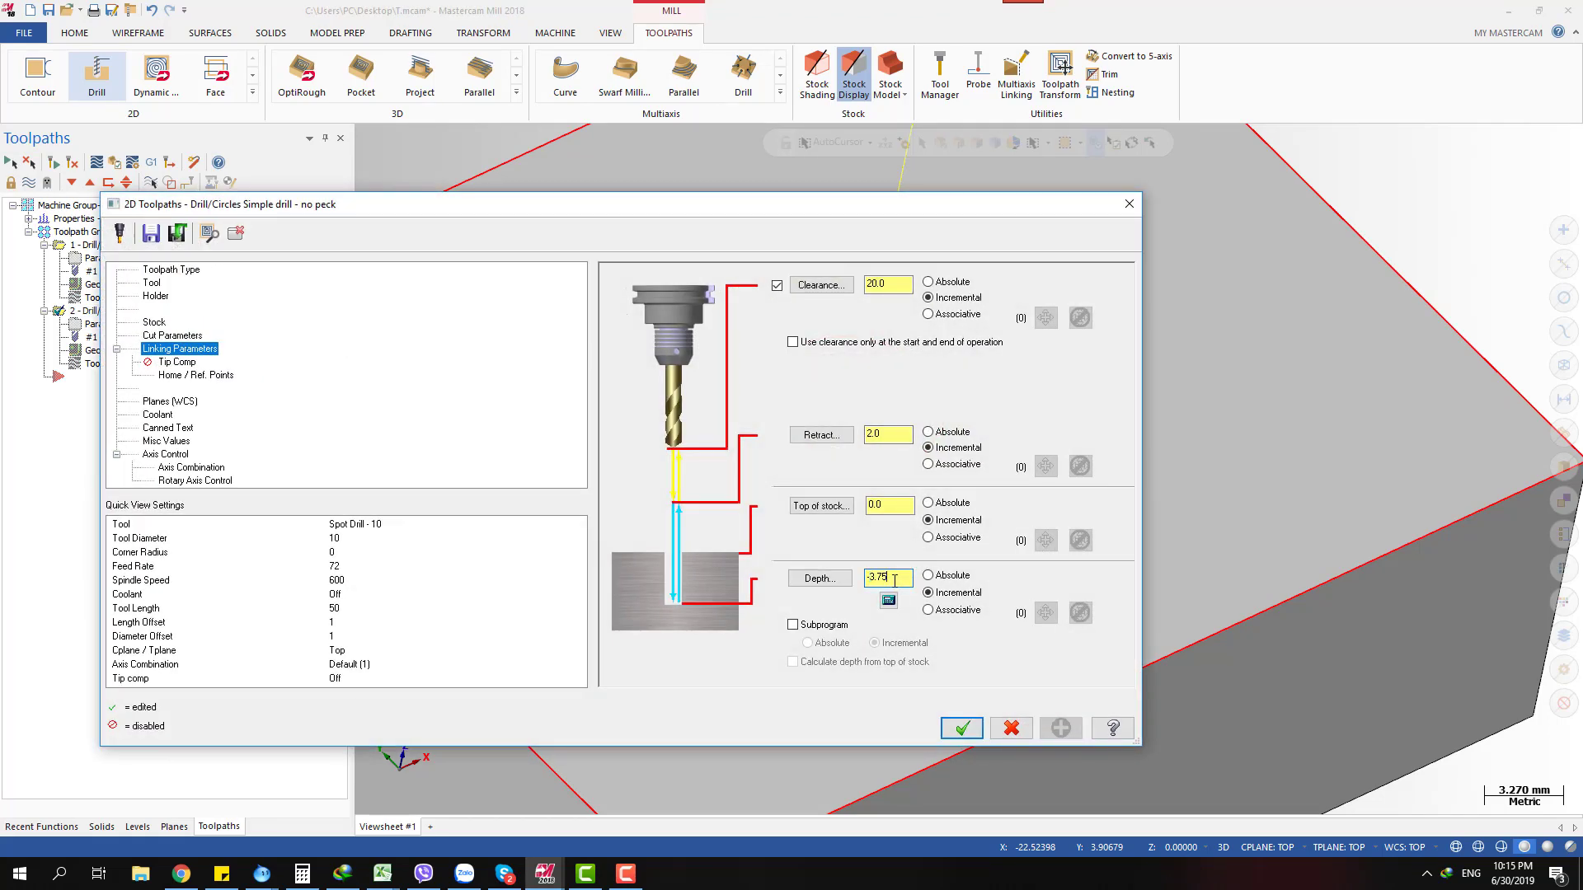
pyautogui.click(1130, 204)
pyautogui.moveTo(932, 248); pyautogui.dragTo(948, 434, button='middle')
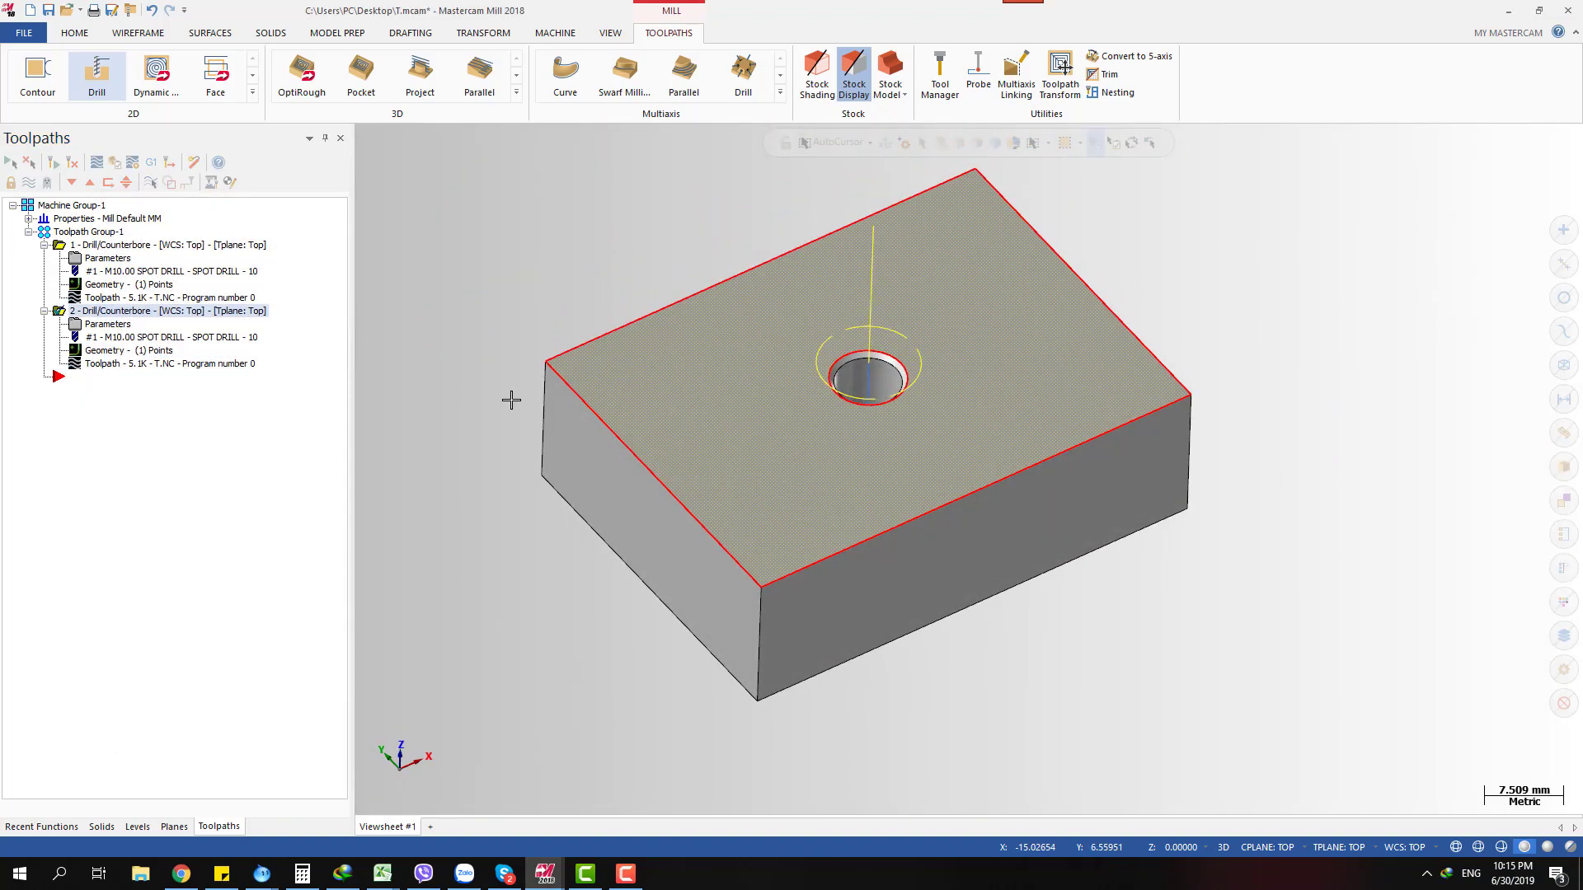
pyautogui.moveTo(770, 431); pyautogui.dragTo(742, 549, button='middle')
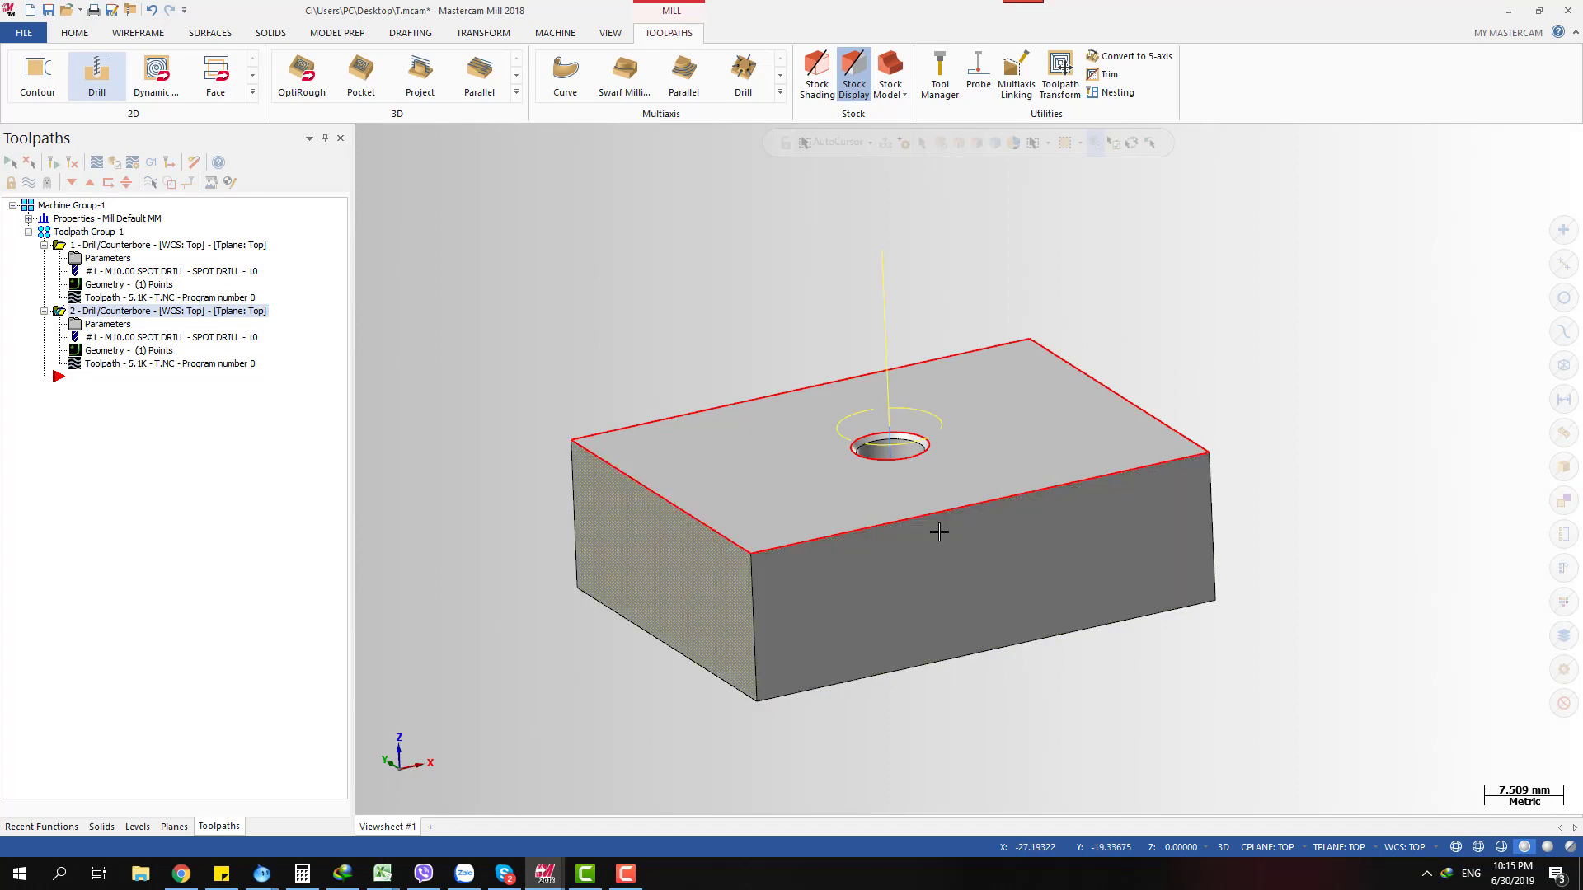
# Set the second drill operation's depth to -15 mm by picking a point on the hole's edge at the block's underside
pyautogui.click(112, 327)
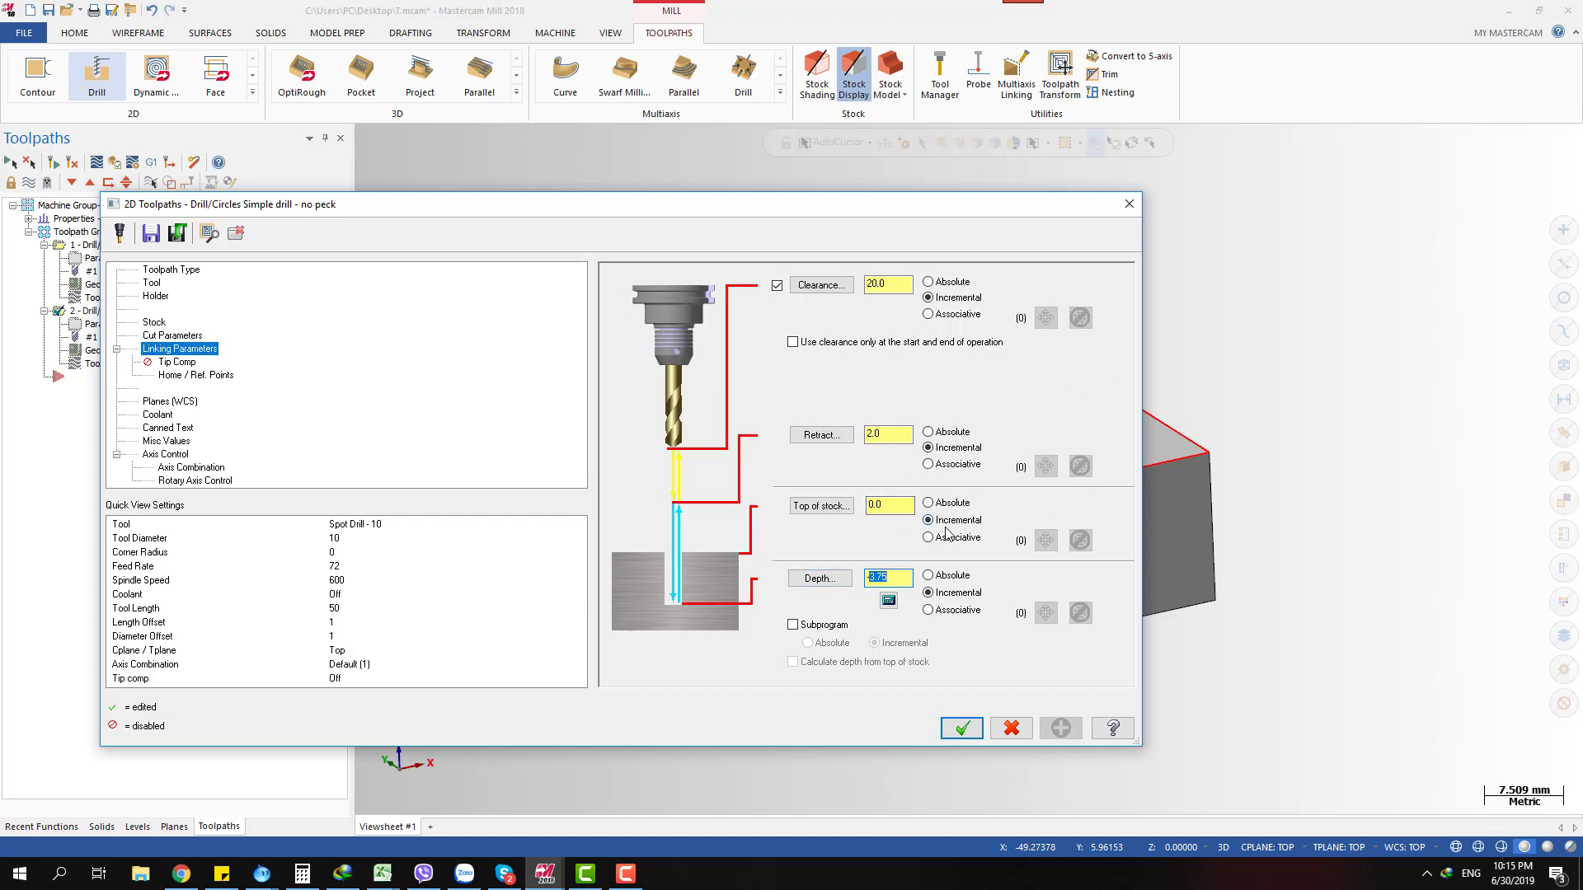
pyautogui.click(819, 579)
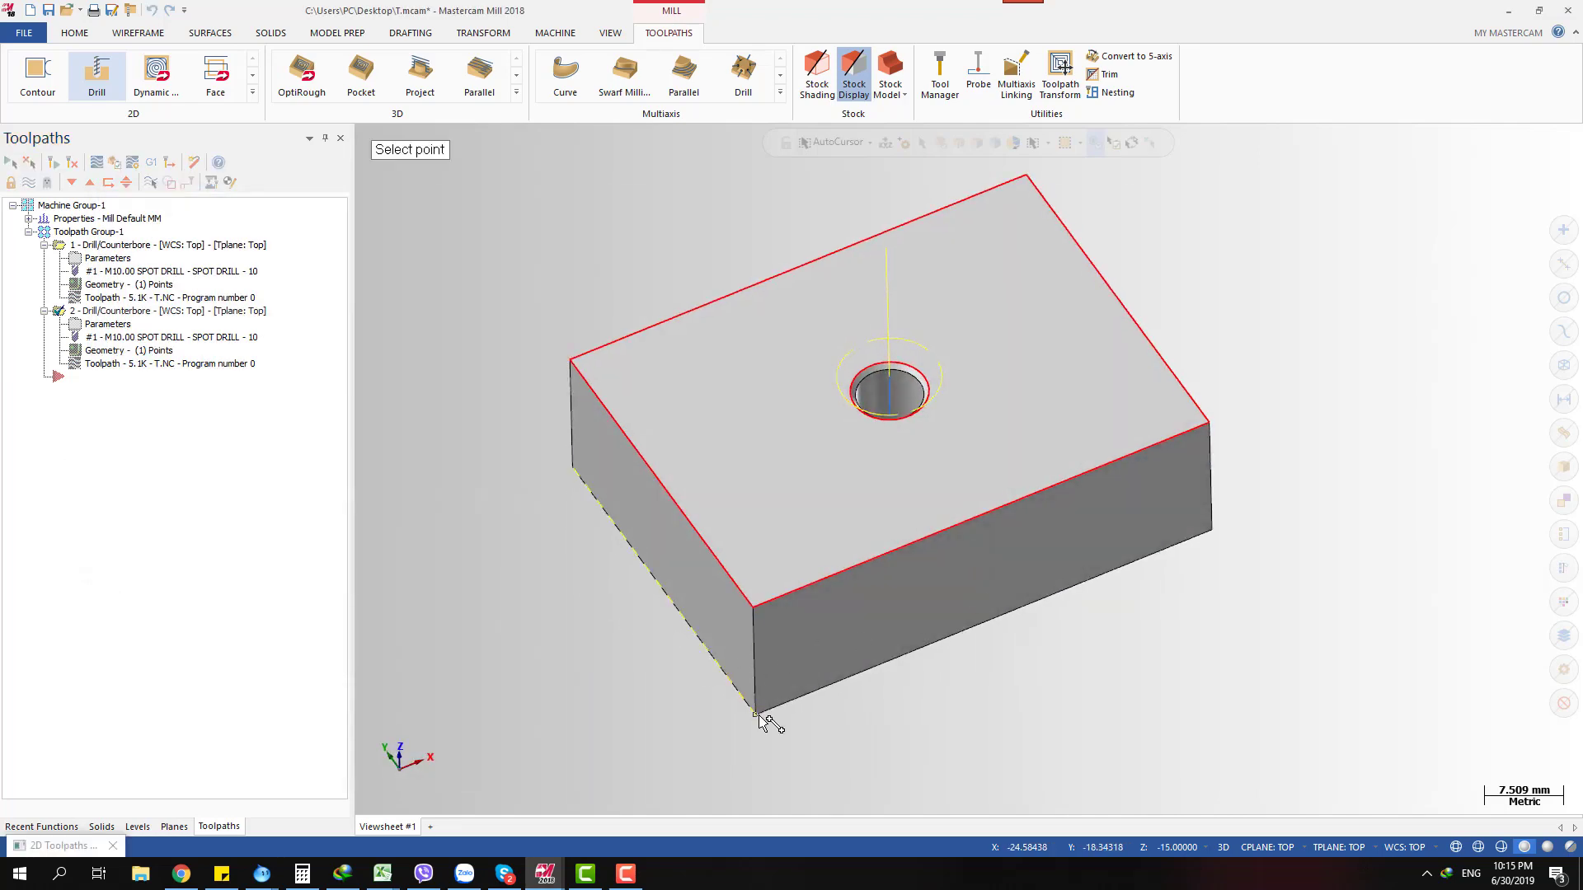
pyautogui.moveTo(929, 657); pyautogui.dragTo(957, 561, button='middle')
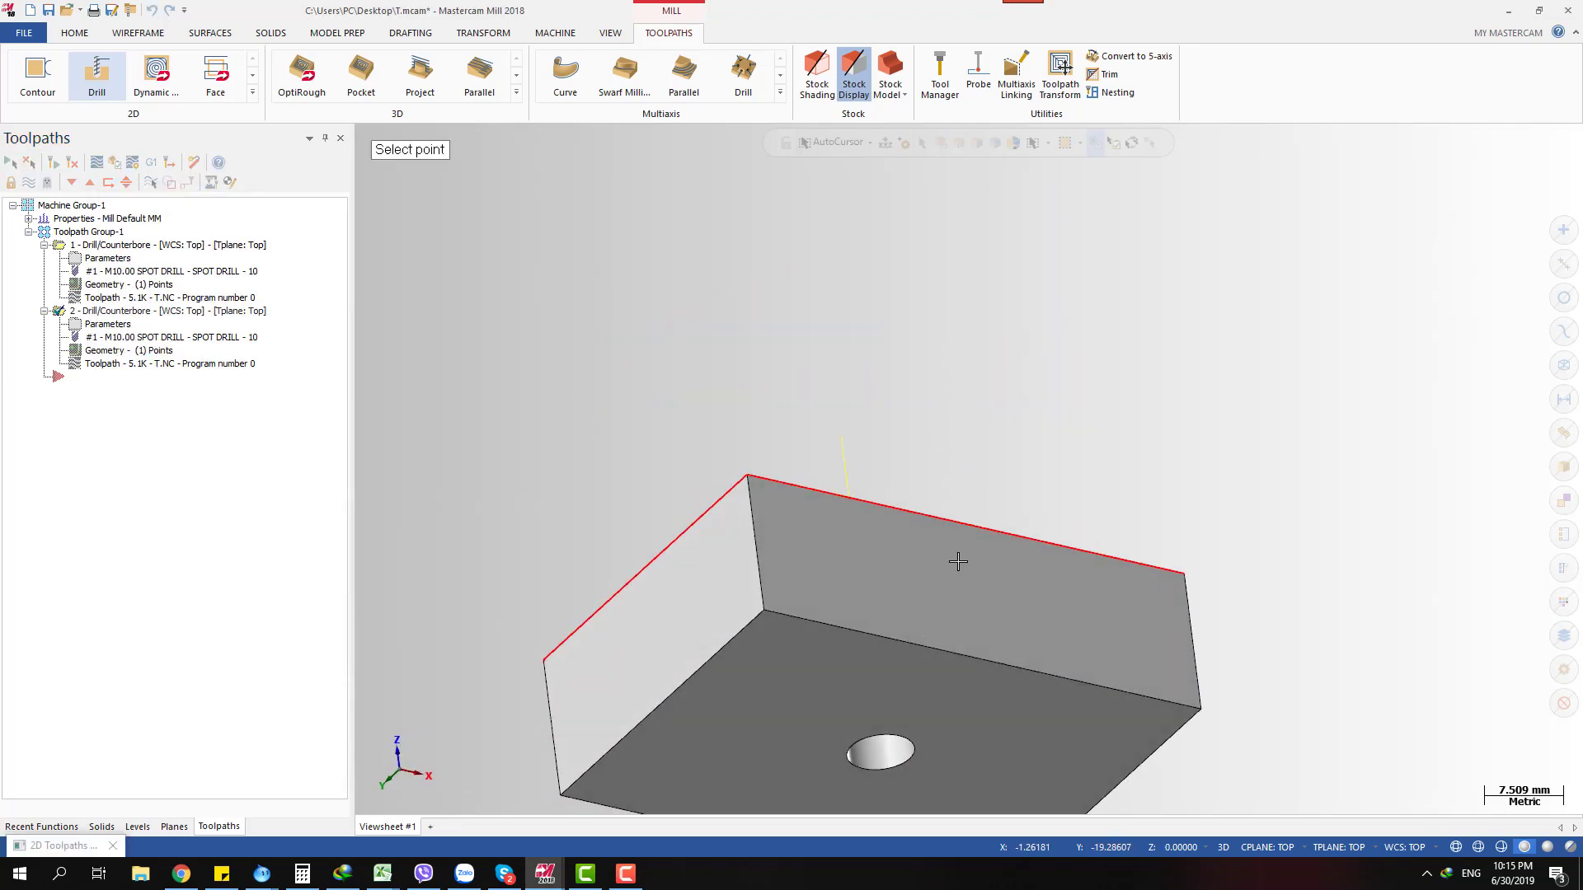
pyautogui.click(881, 752)
pyautogui.moveTo(899, 577); pyautogui.dragTo(869, 573)
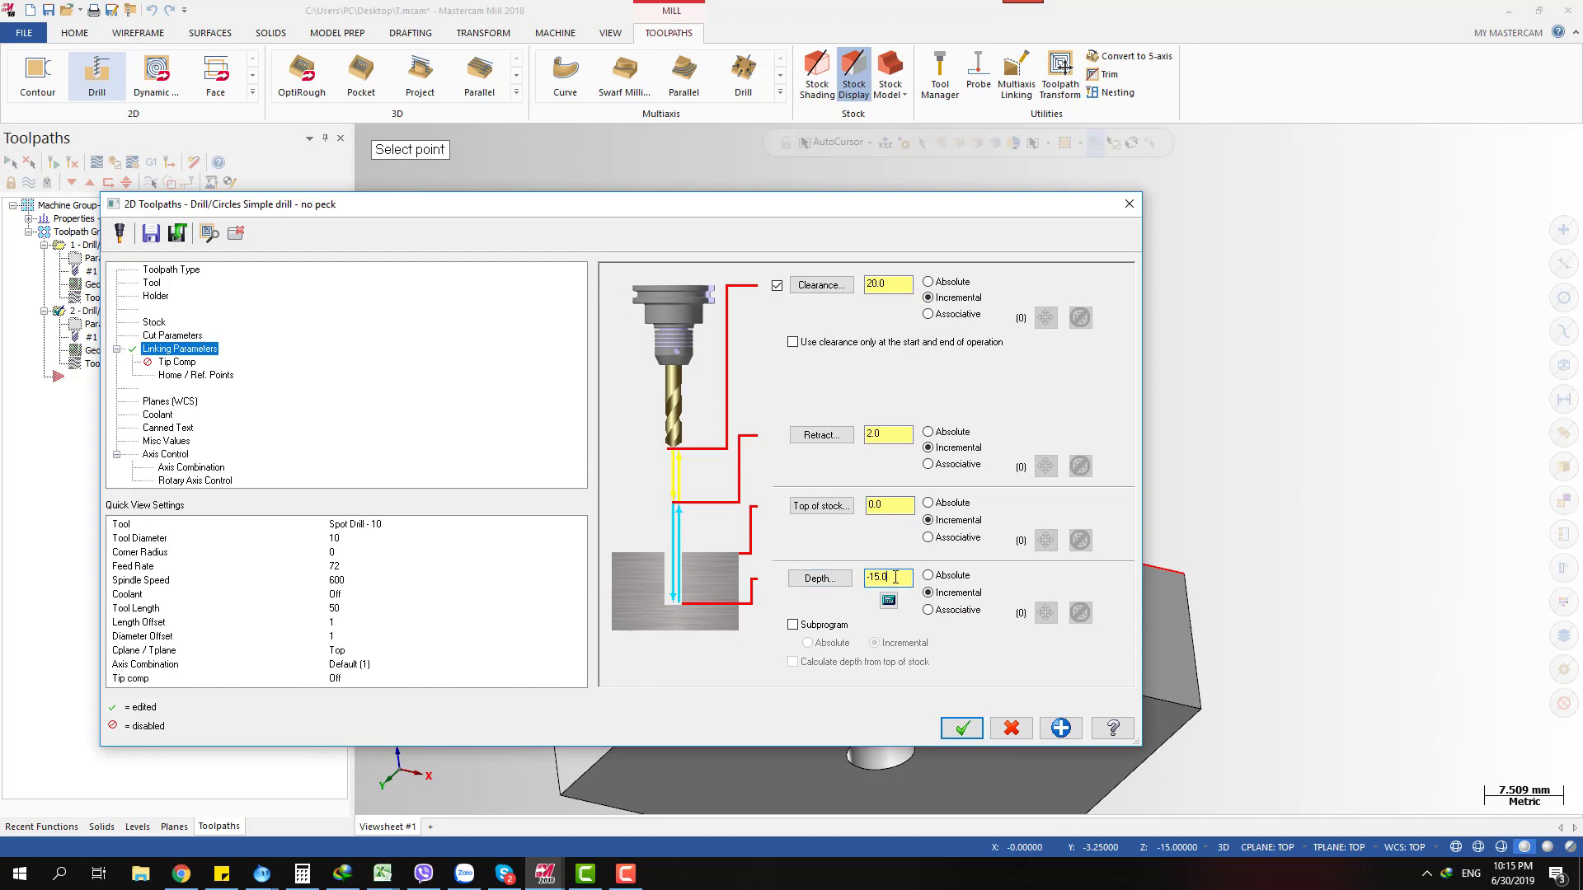
# Redefine the depth as the distance between the hole's upper and lower edges, make it -15 mm and accept the parameters
pyautogui.rightClick(895, 577)
pyautogui.click(890, 577)
pyautogui.rightClick(889, 582)
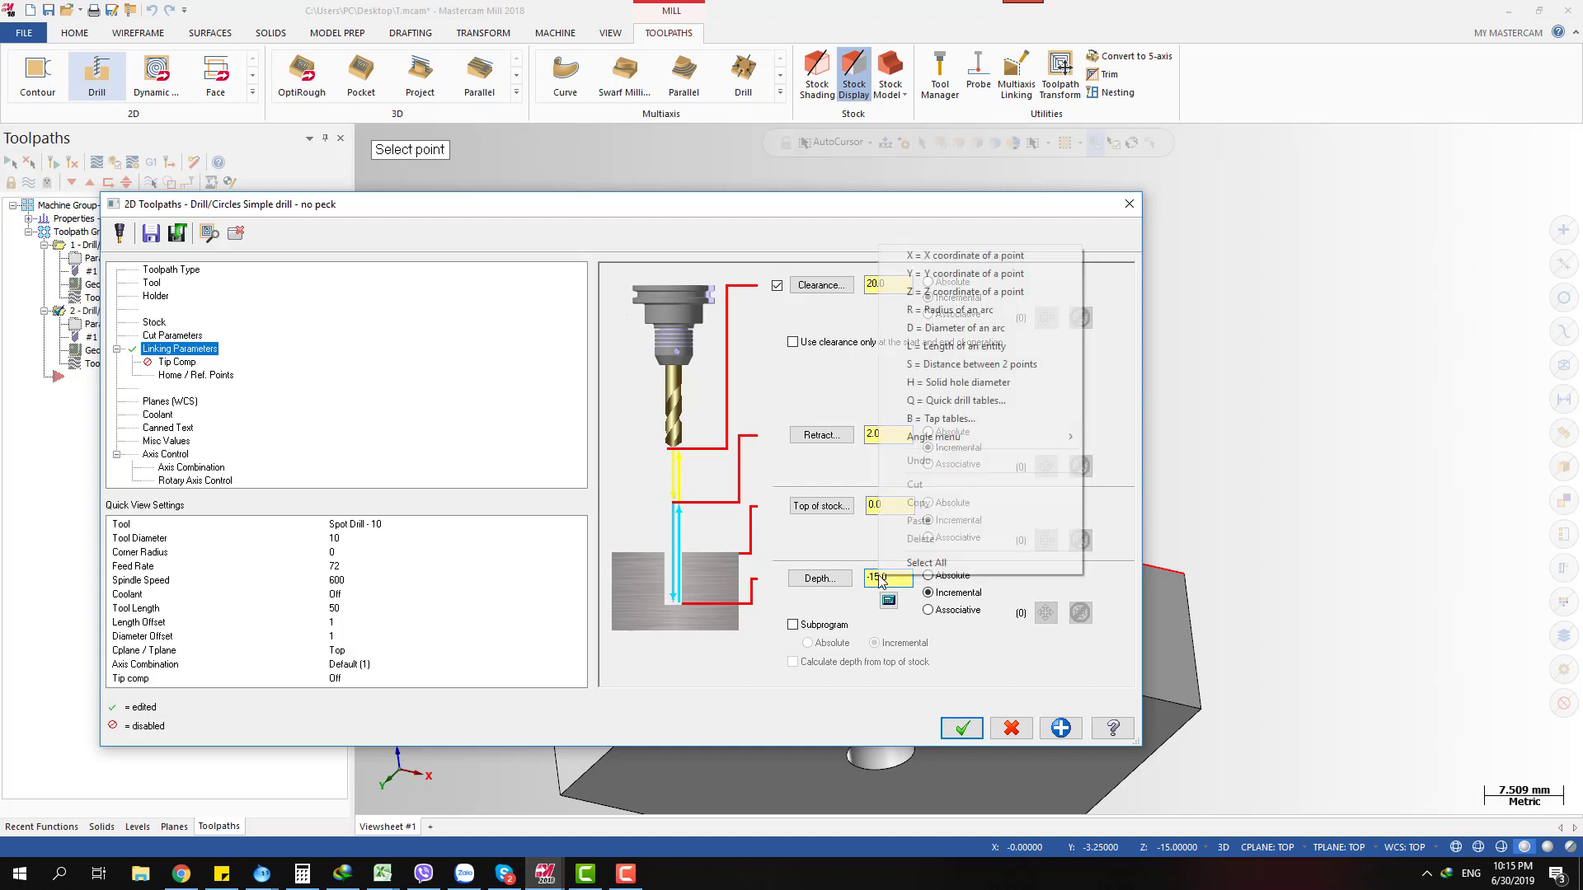
pyautogui.rightClick(882, 581)
pyautogui.rightClick(883, 581)
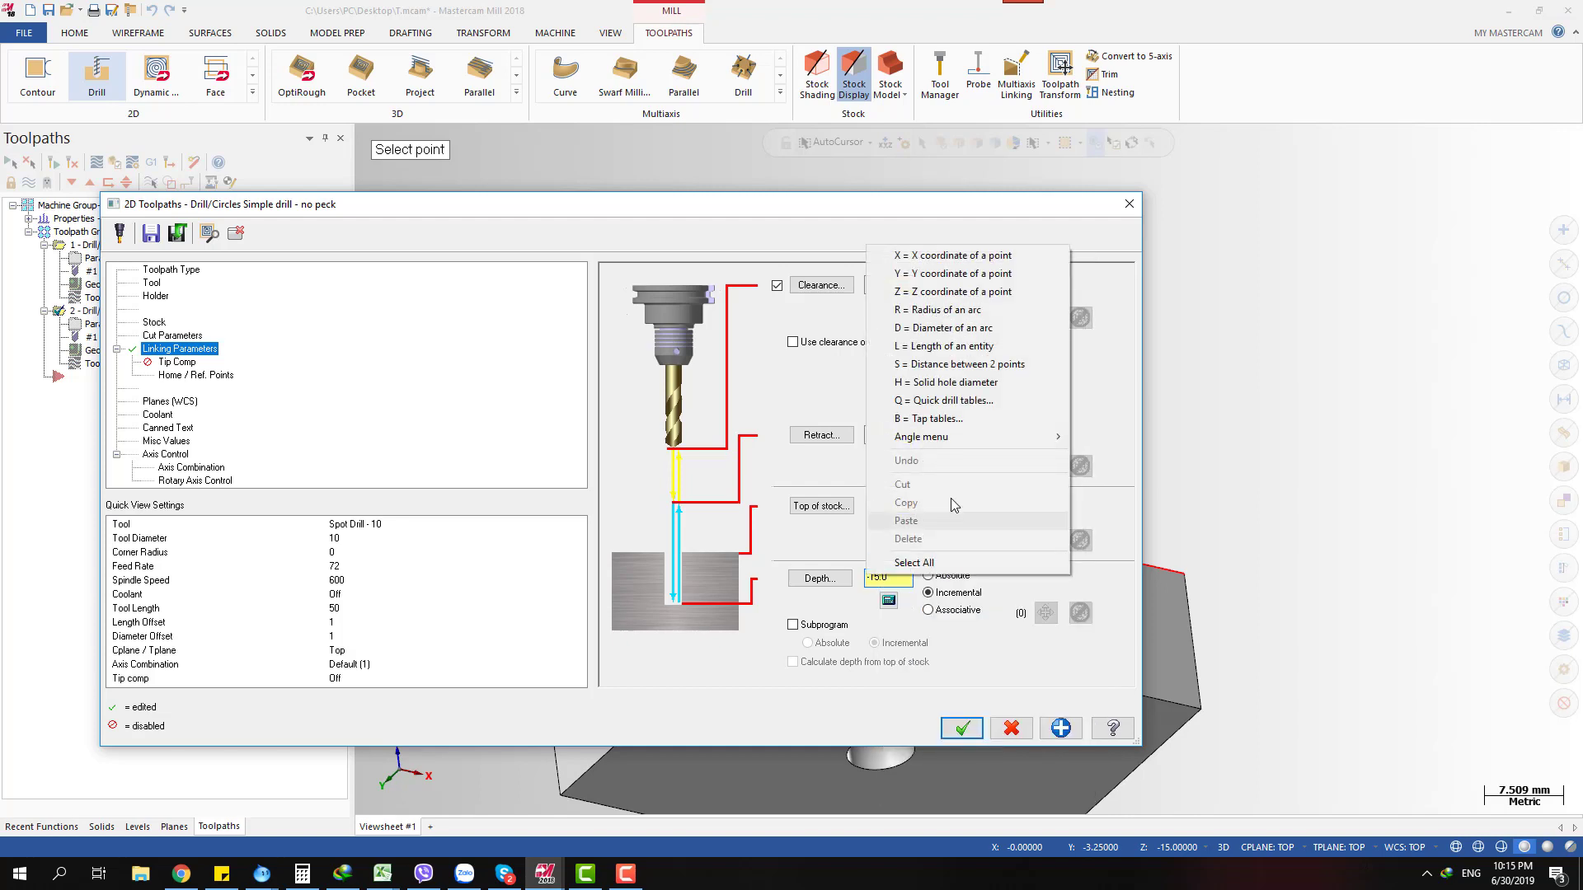
pyautogui.click(939, 365)
pyautogui.moveTo(1177, 409); pyautogui.dragTo(933, 380, button='middle')
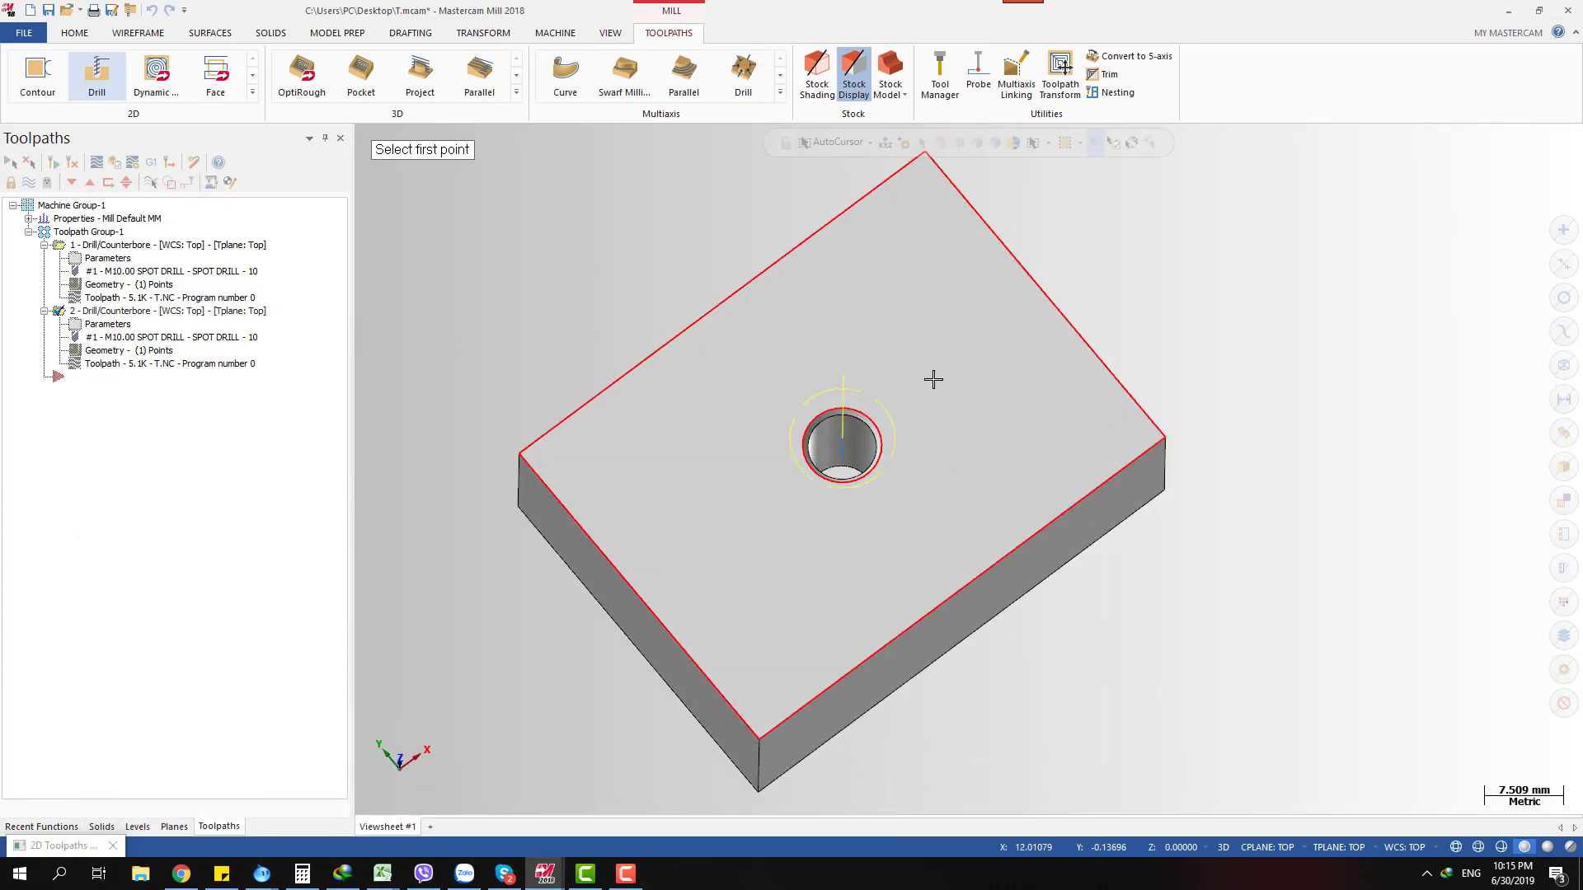
pyautogui.click(883, 429)
pyautogui.moveTo(954, 466); pyautogui.dragTo(891, 630, button='middle')
pyautogui.click(869, 620)
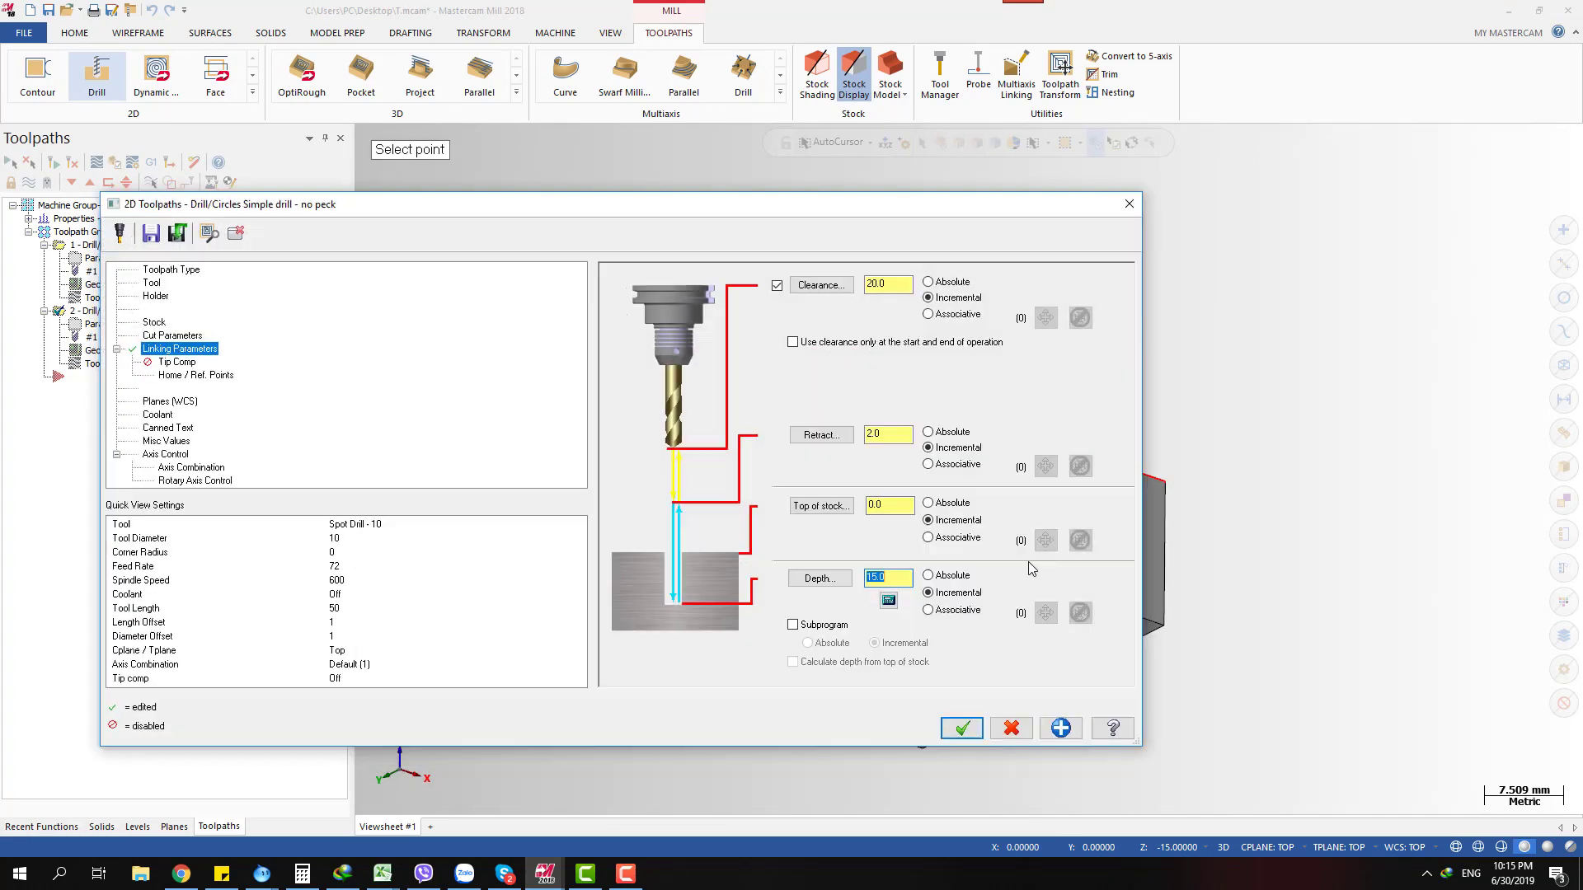
pyautogui.click(874, 577)
pyautogui.click(965, 725)
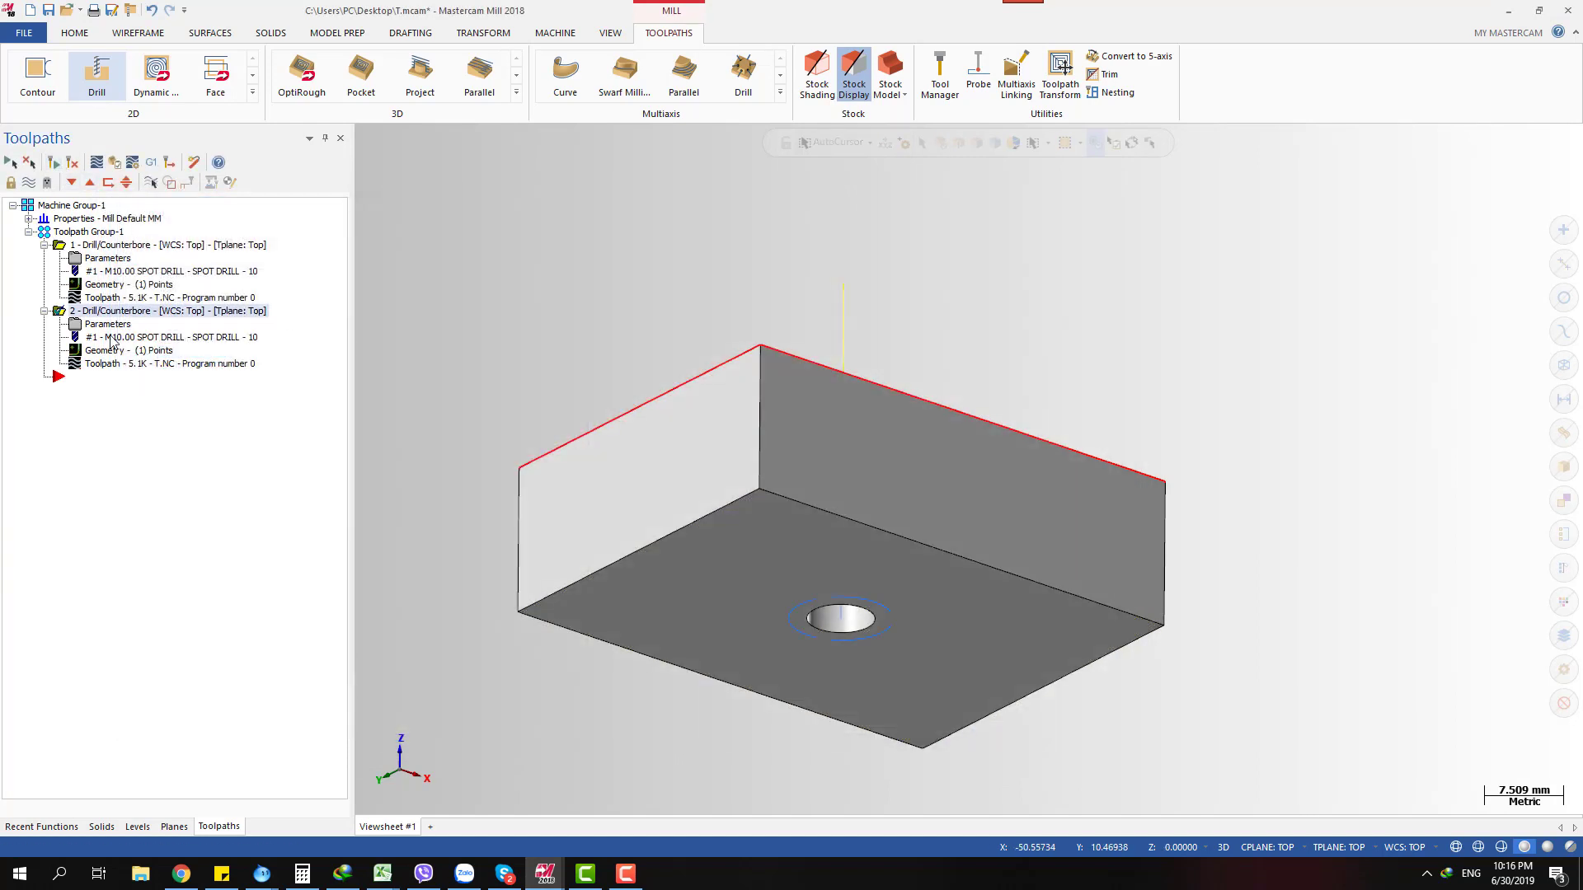
# Briefly backplot the second drill operation and assign the Standard Drill - 6.5 to it
pyautogui.hotkey('alt', 't')
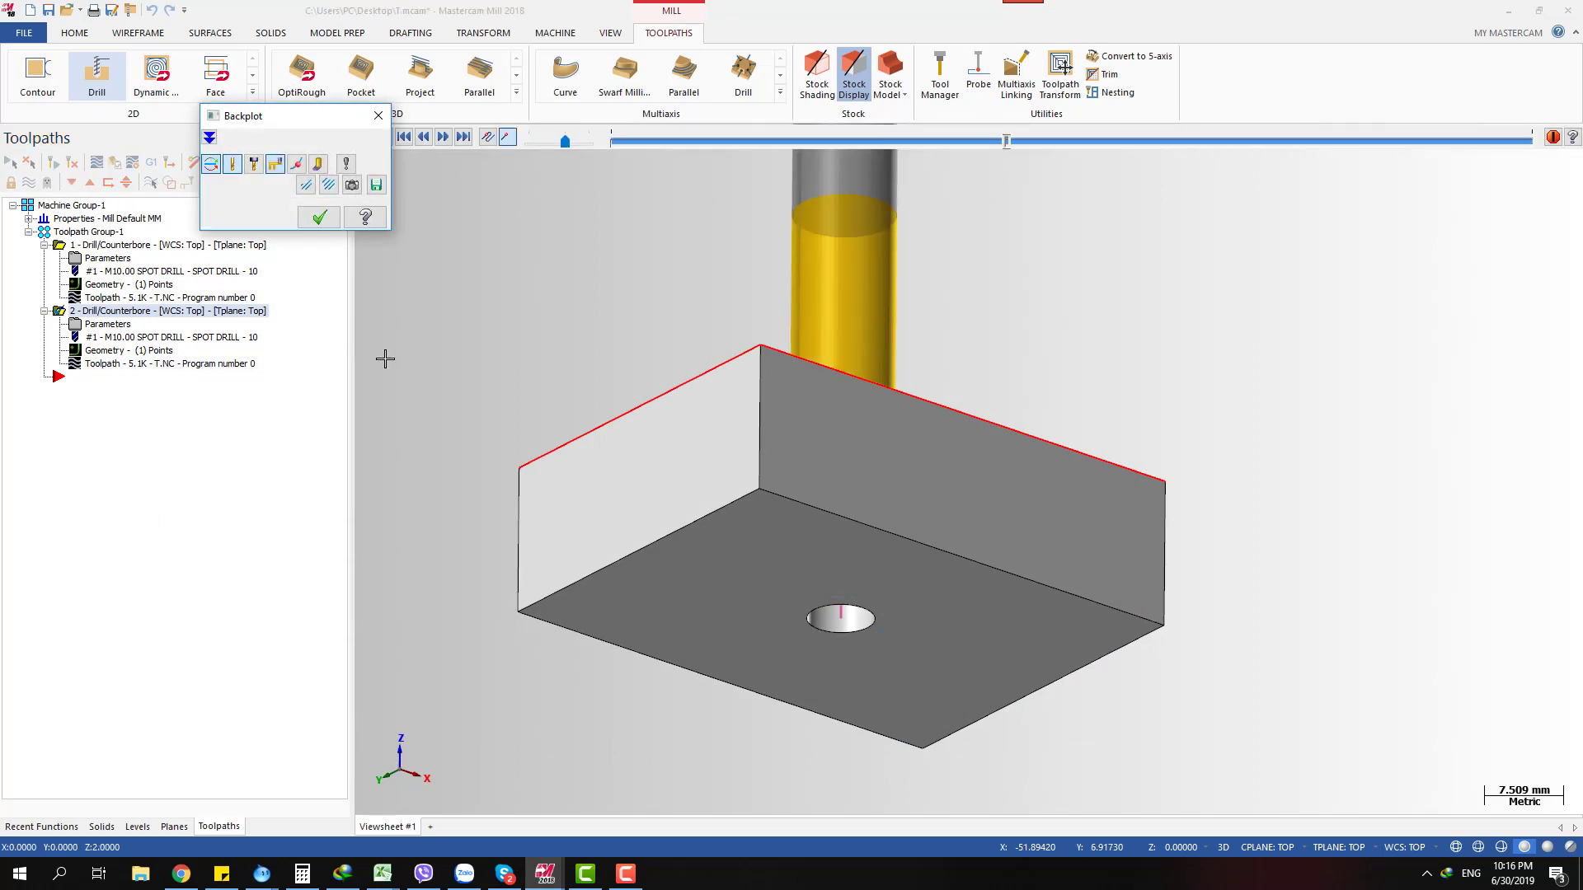
pyautogui.press('Escape')
pyautogui.click(107, 324)
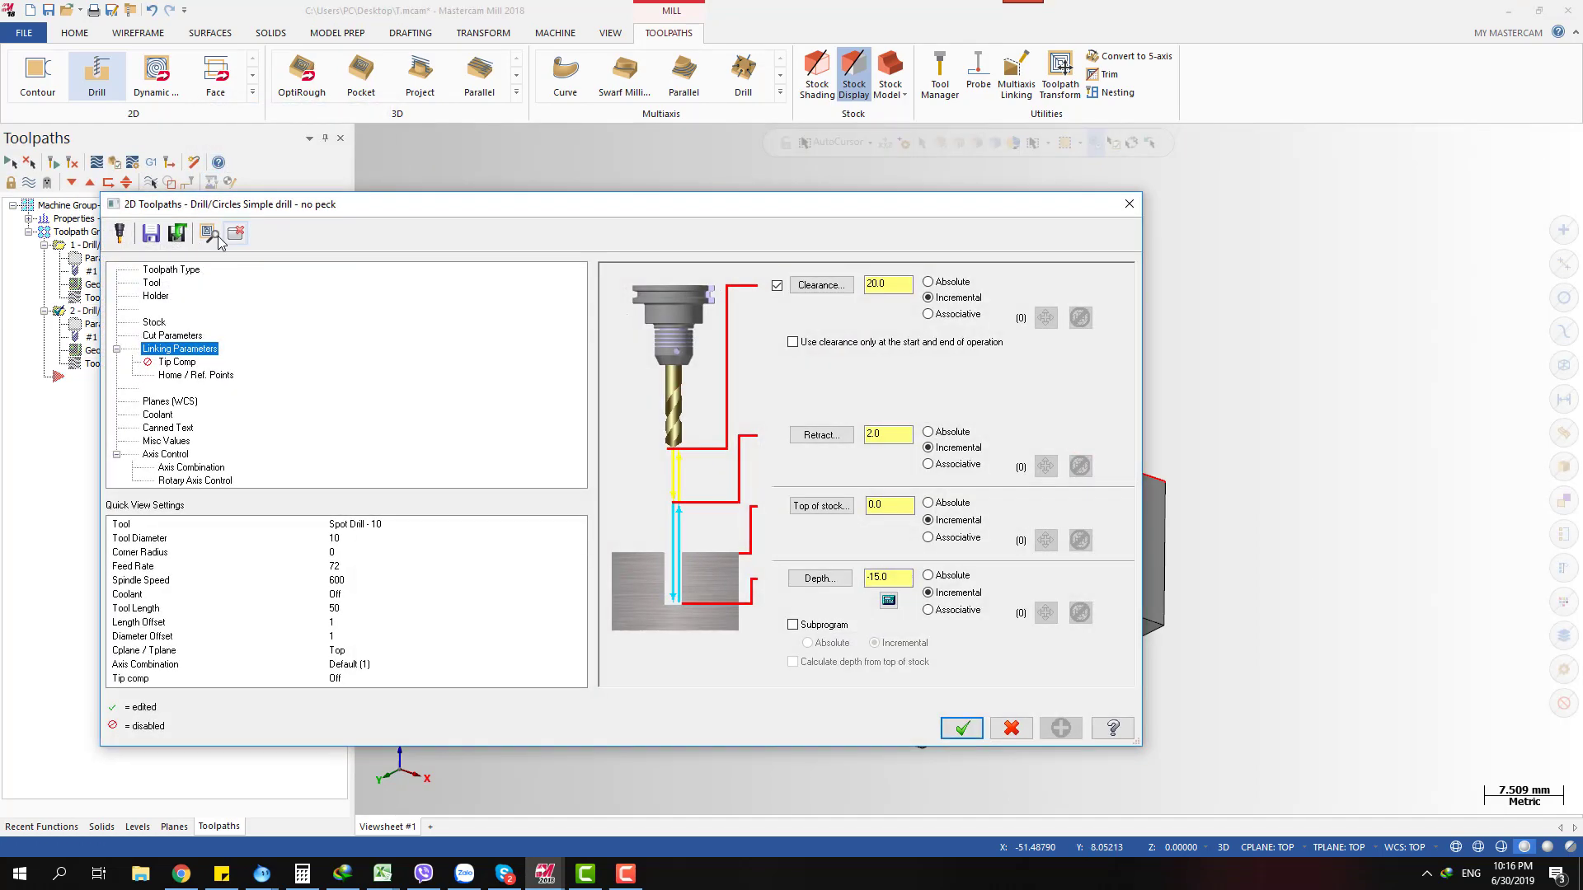
pyautogui.click(152, 283)
pyautogui.click(748, 330)
pyautogui.click(962, 728)
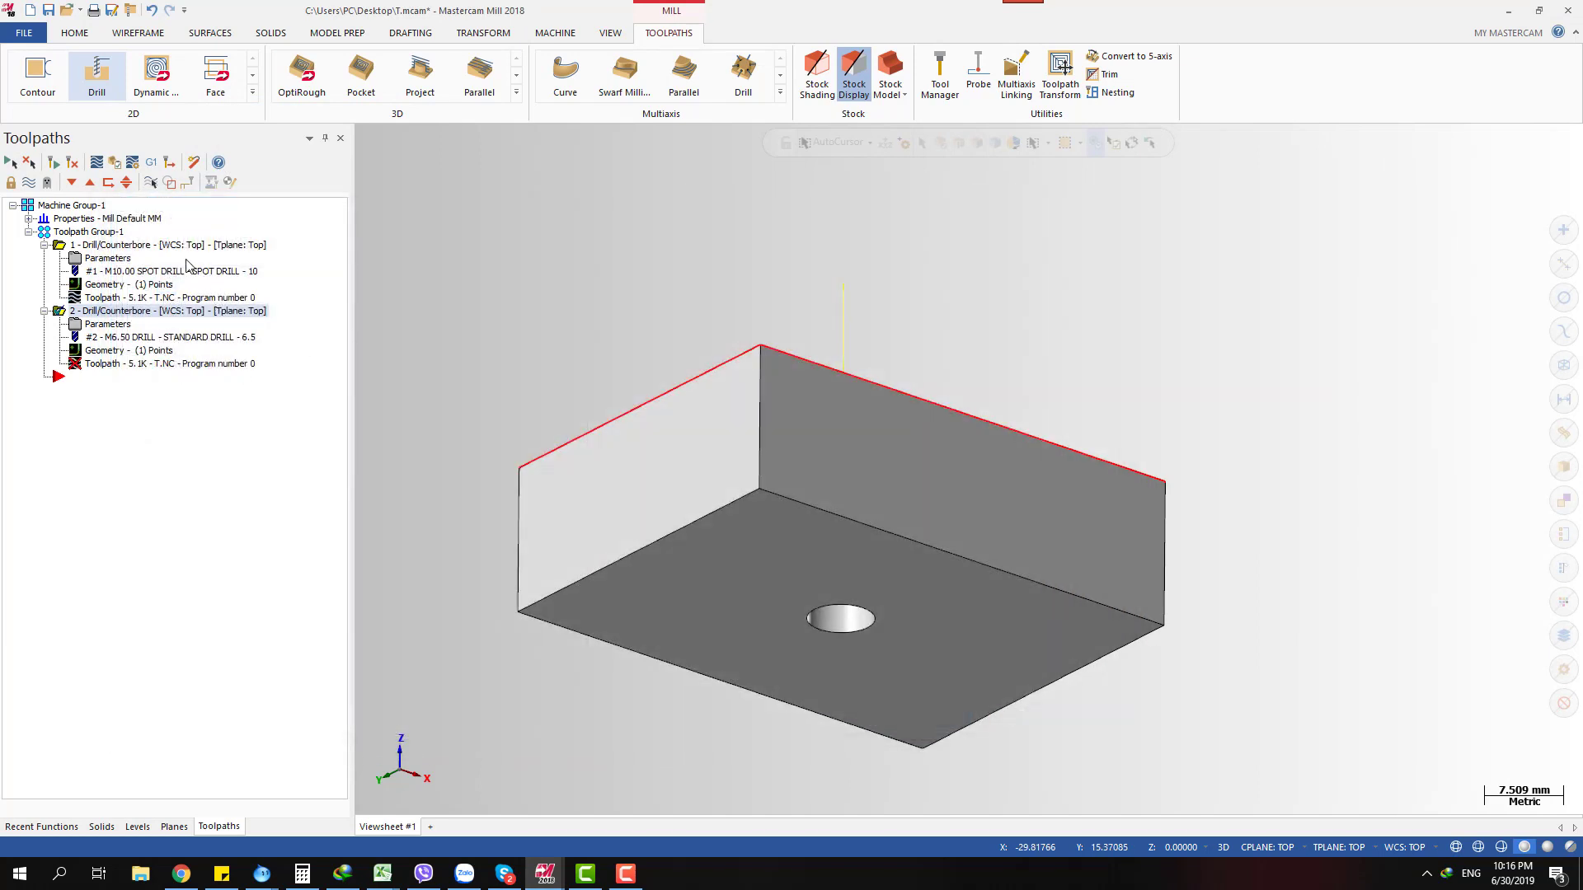
# Regenerate the second operation's toolpath and backplot it in the front view to check how deep the drill tip reaches
pyautogui.click(51, 164)
pyautogui.hotkey('alt', 't')
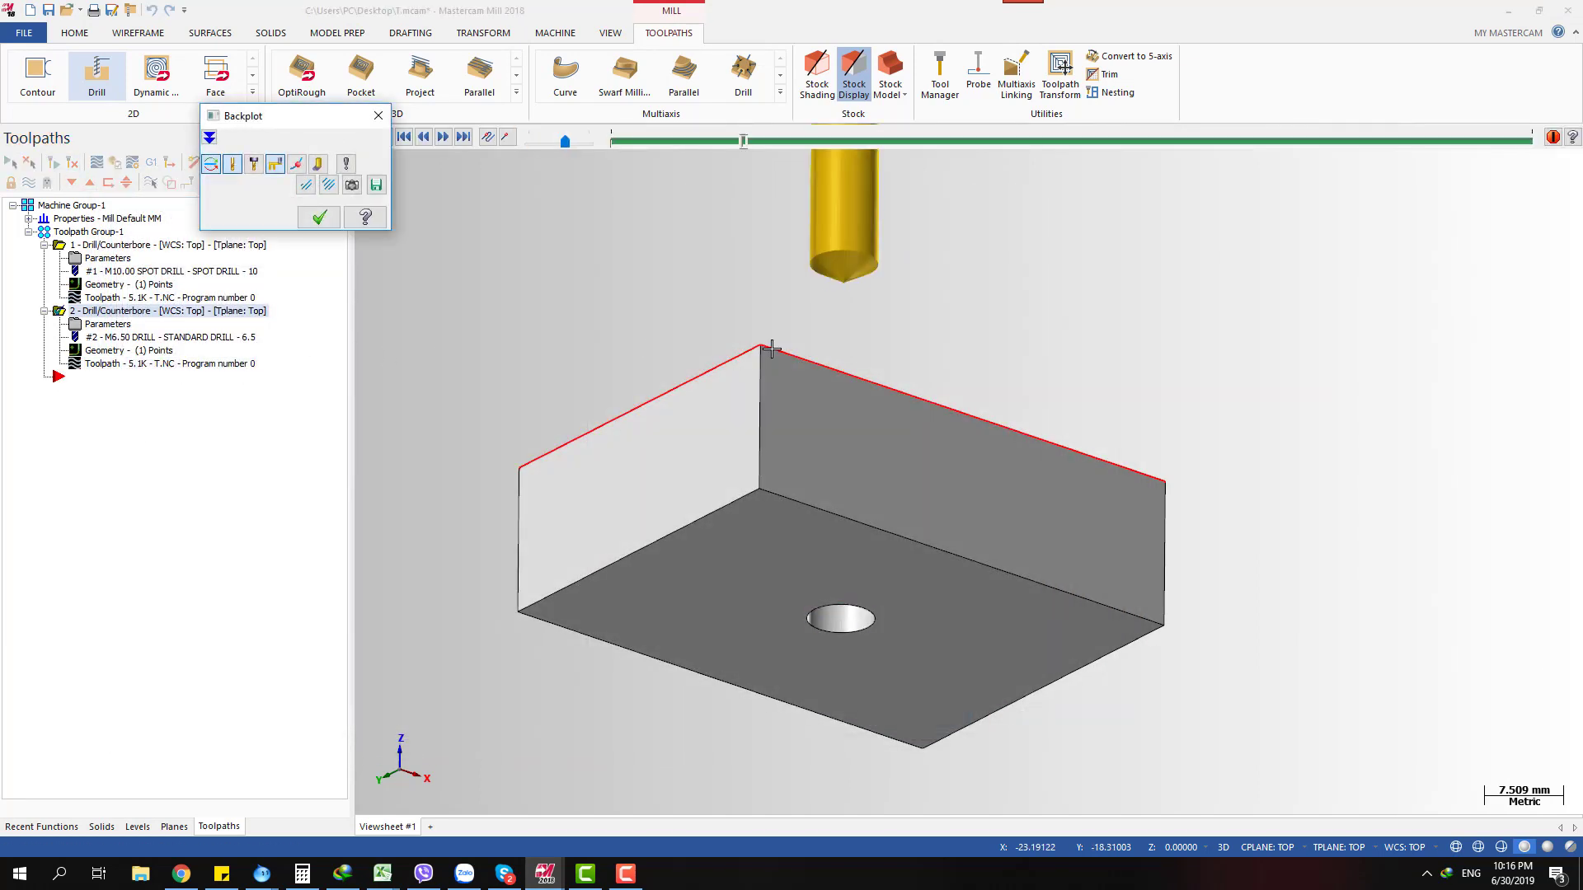
pyautogui.hotkey('alt', '2')
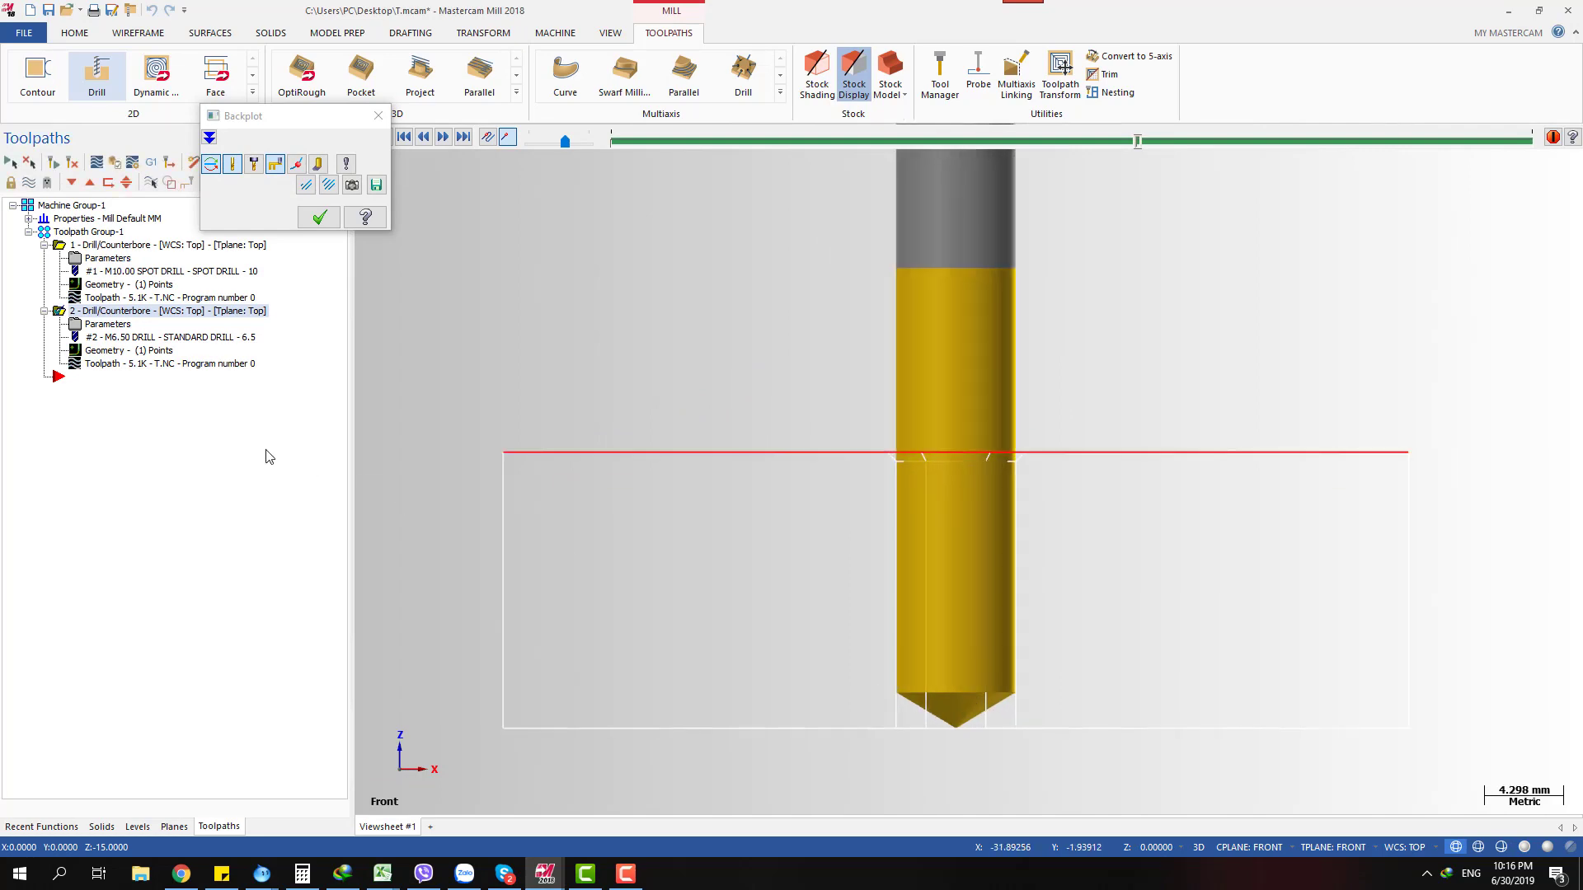
pyautogui.press('Escape')
# Set the second drill operation's depth to -13 mm, regenerate its toolpath and start a backplot
pyautogui.click(120, 326)
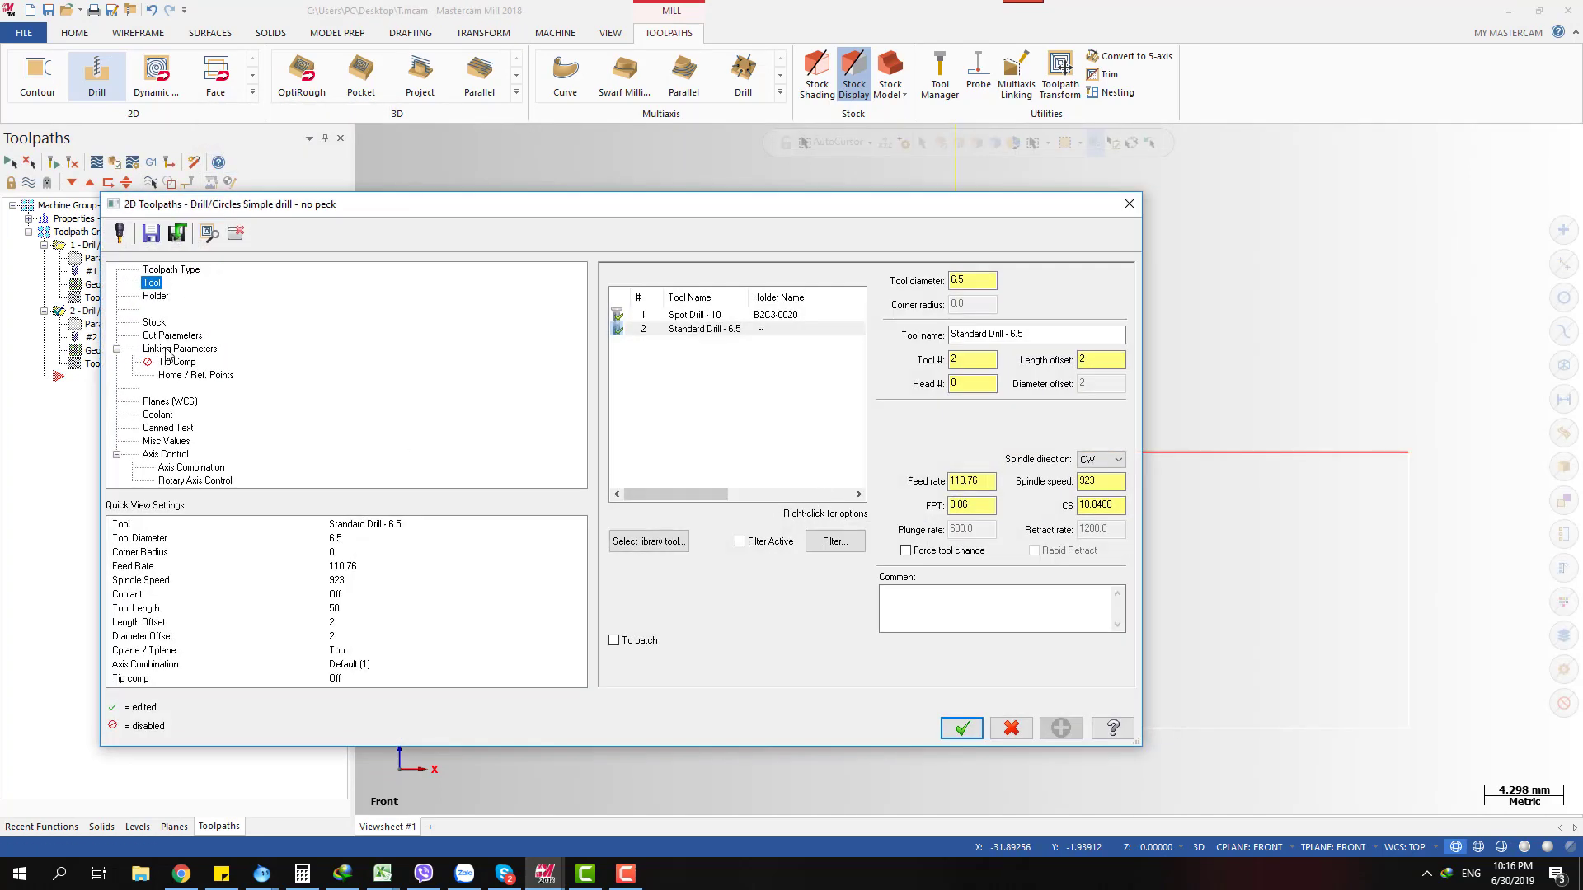
pyautogui.click(167, 349)
pyautogui.doubleClick(874, 577)
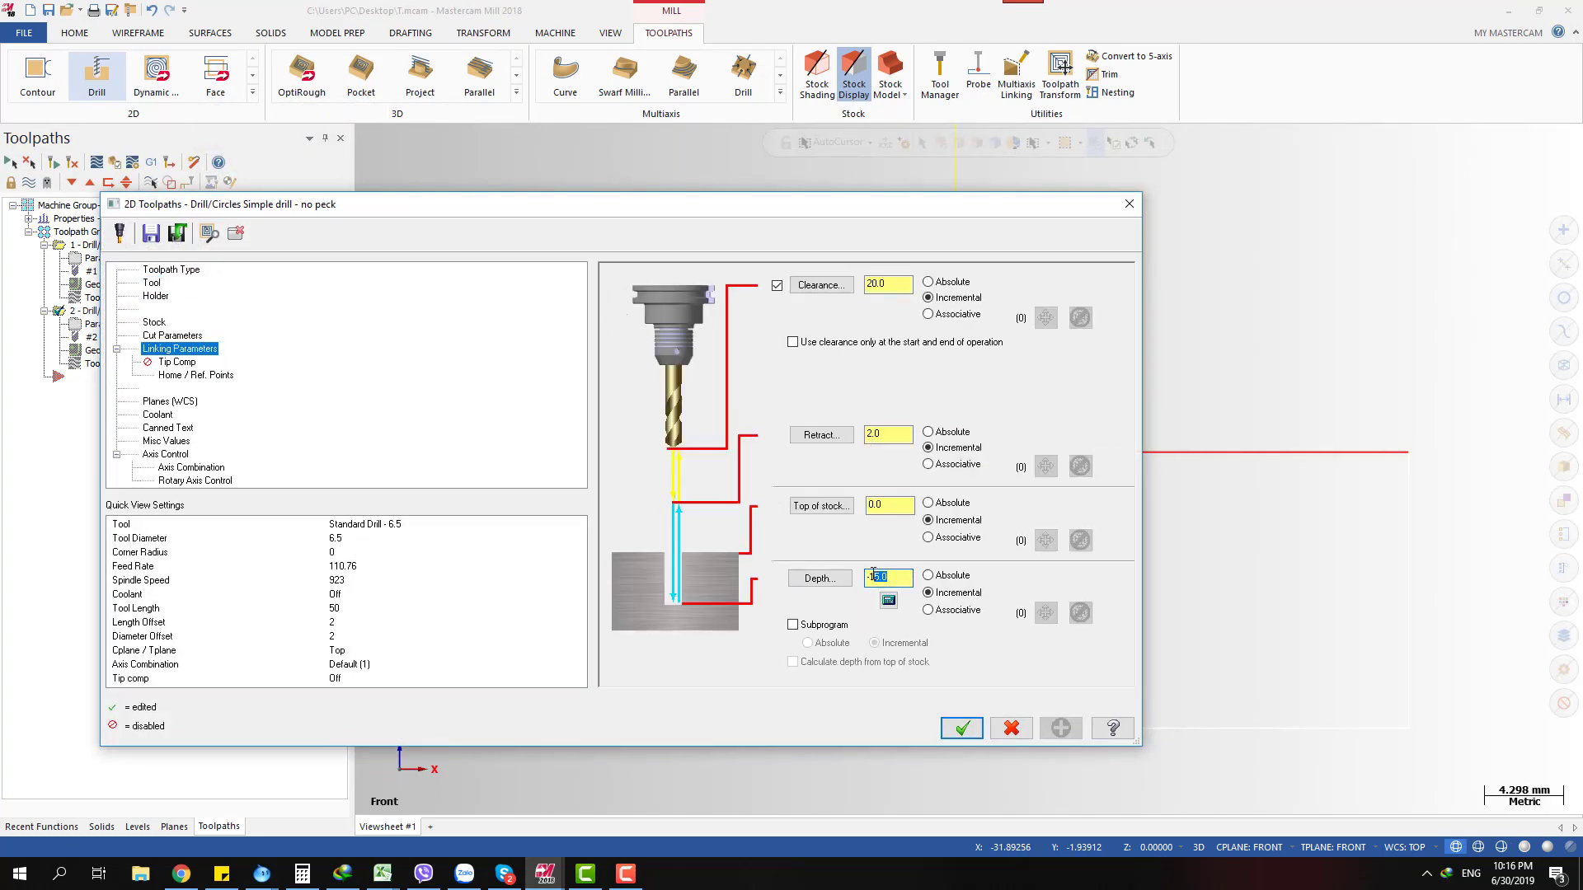
pyautogui.click(961, 728)
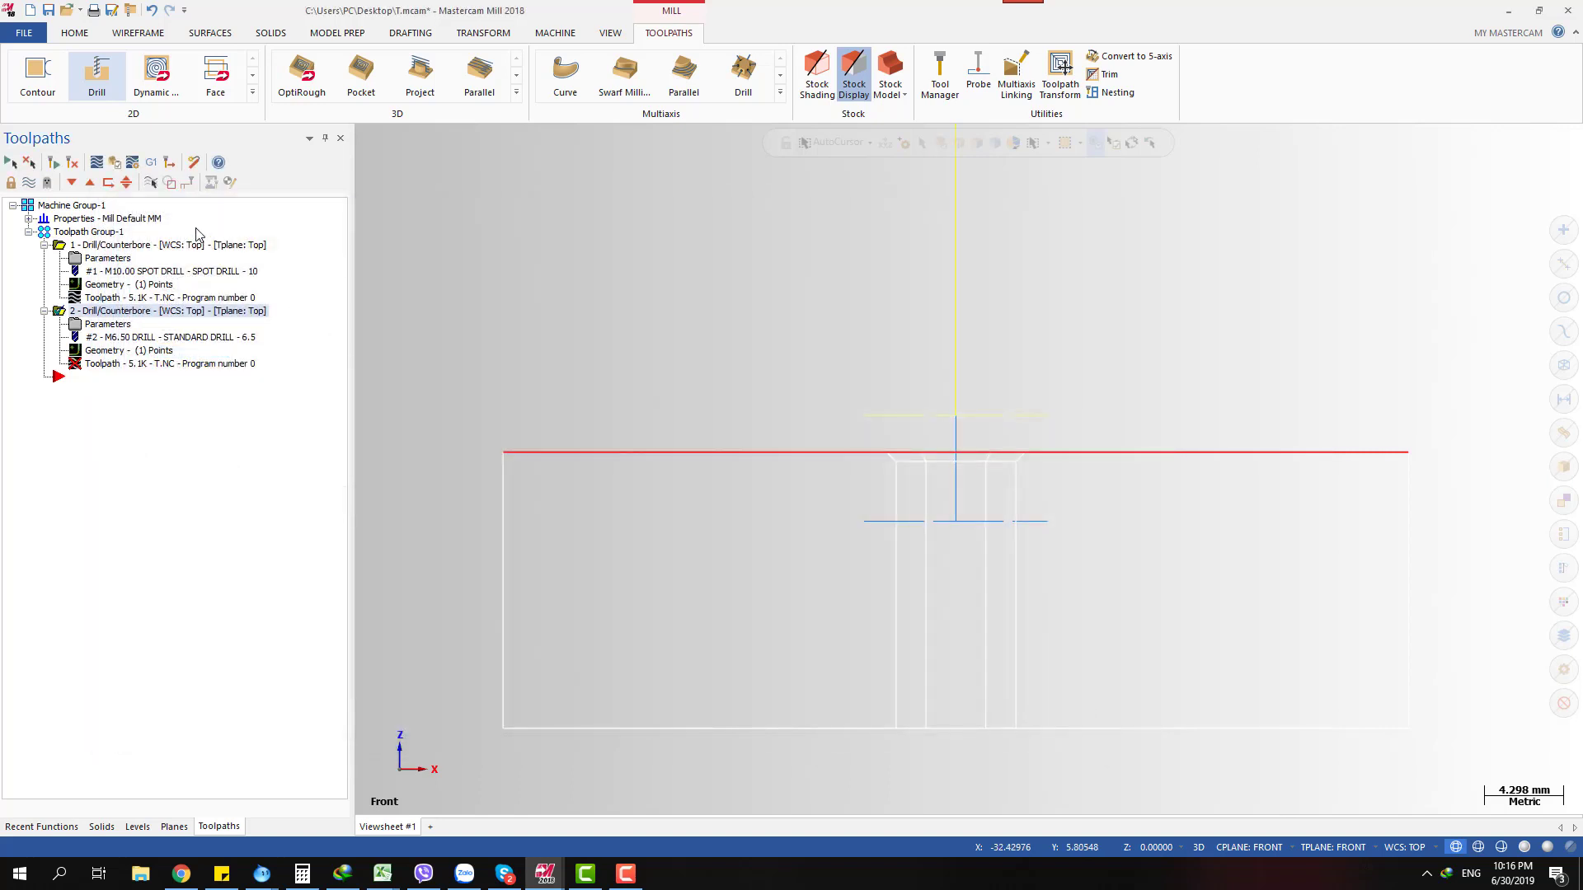
pyautogui.click(66, 169)
pyautogui.click(130, 369)
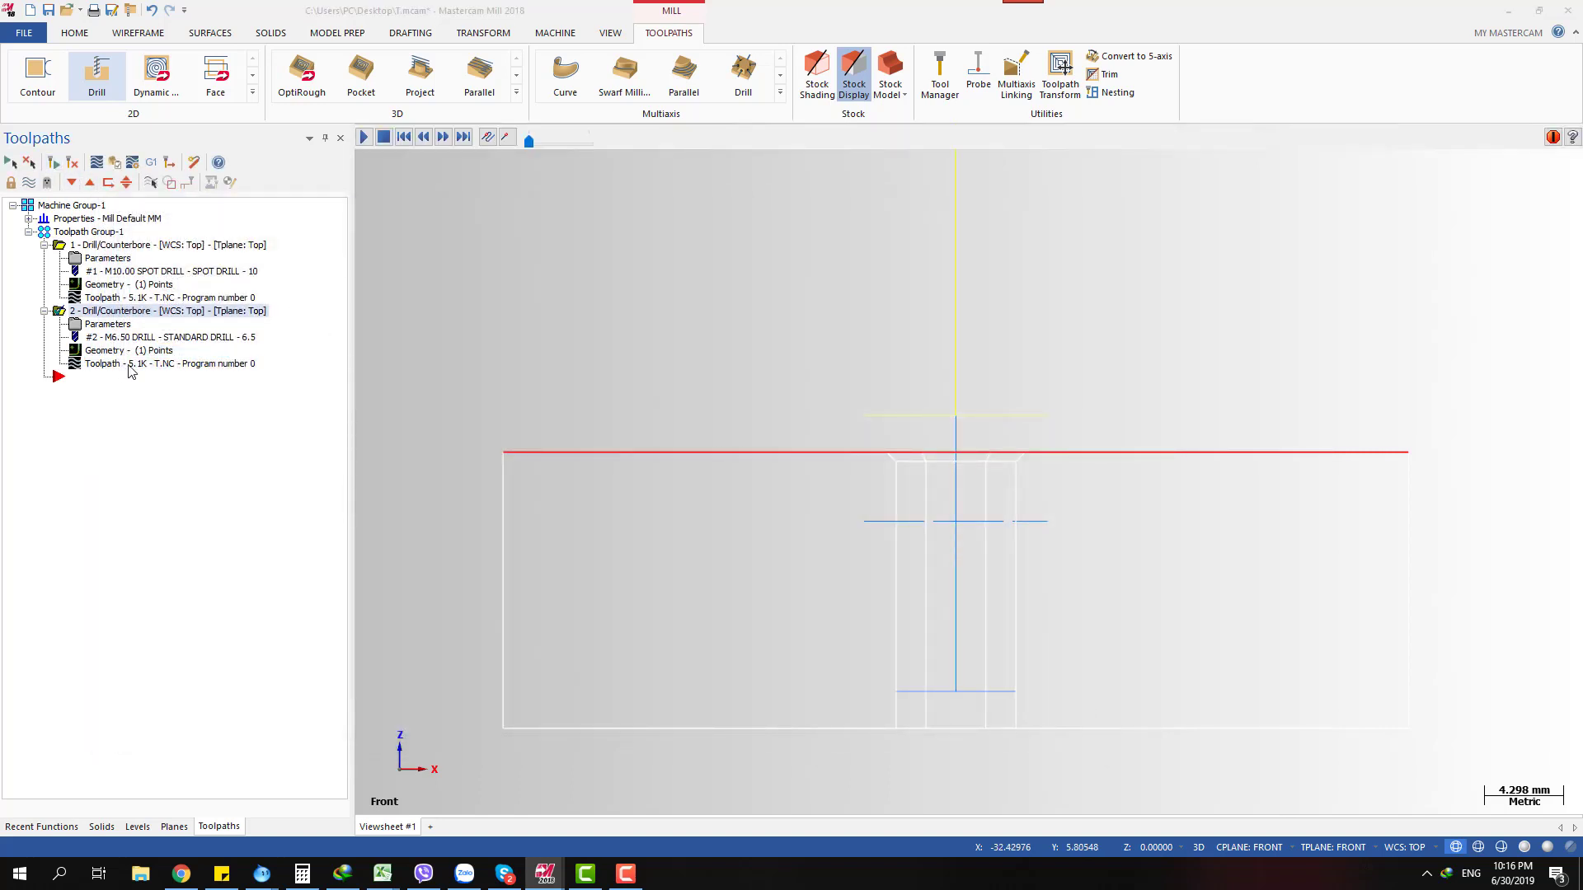
# Set the second drill operation's depth to -18 mm, regenerate its toolpath and backplot it
pyautogui.click(97, 325)
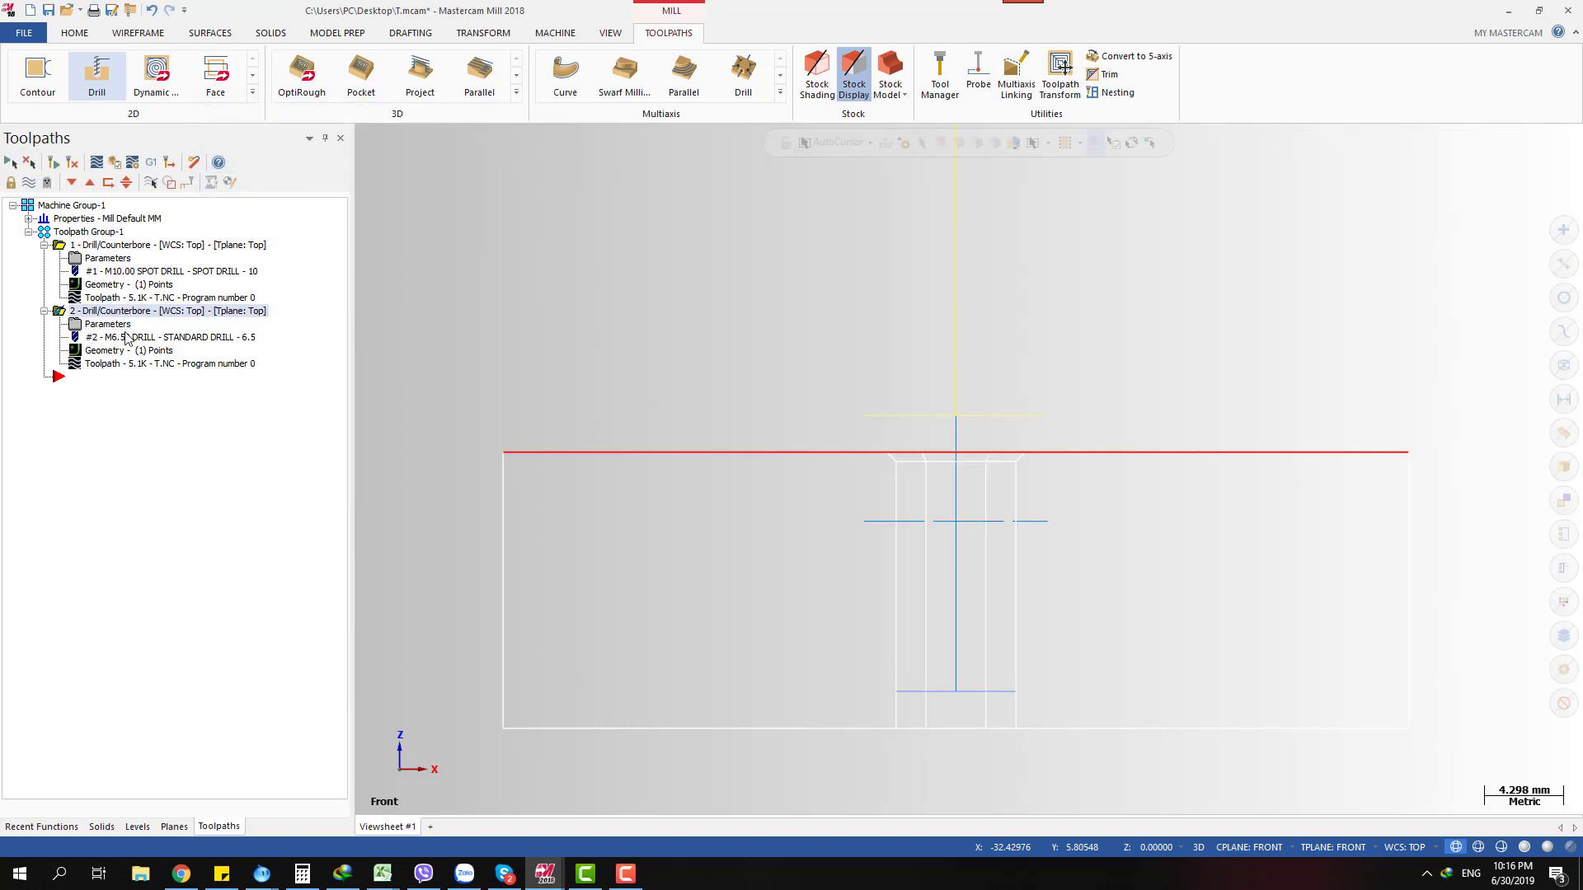
pyautogui.doubleClick(890, 575)
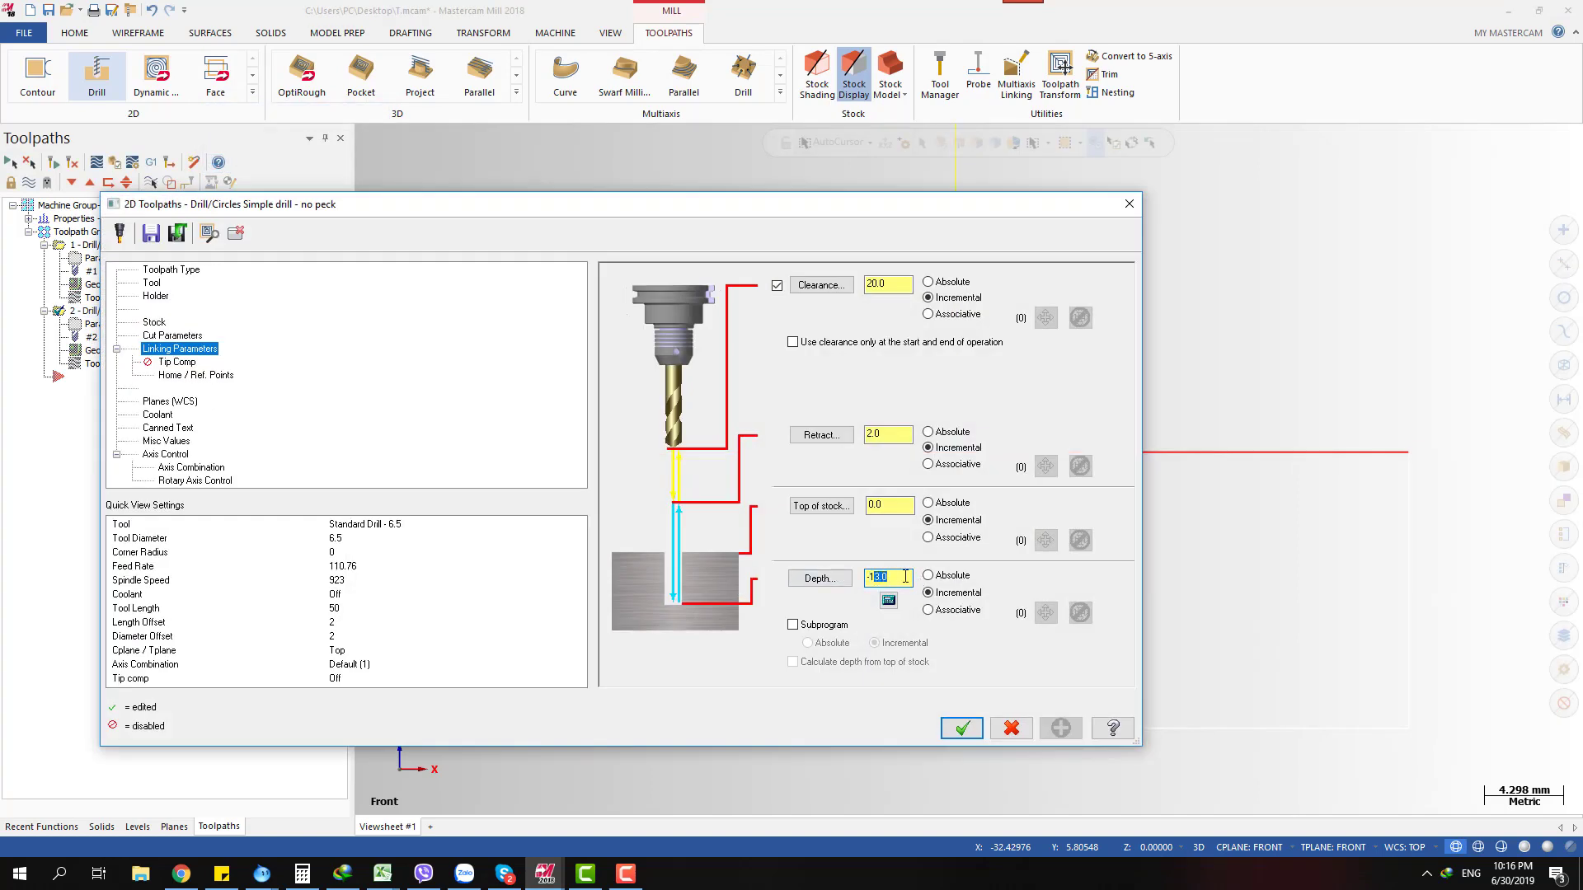
pyautogui.write('15')
pyautogui.click(962, 728)
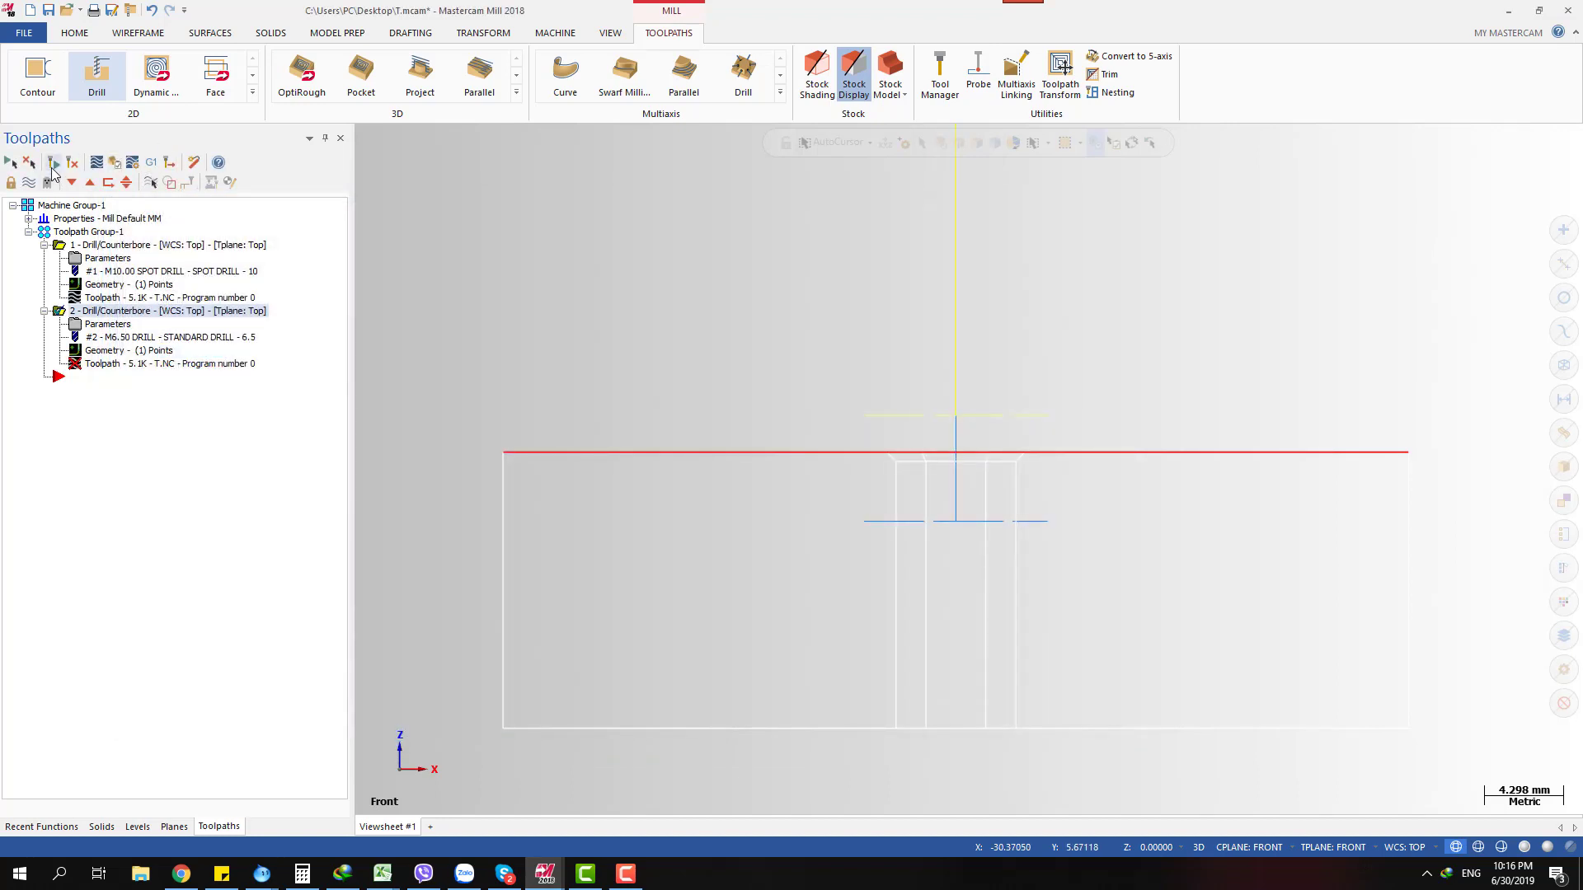
pyautogui.click(52, 165)
pyautogui.hotkey('alt', 't')
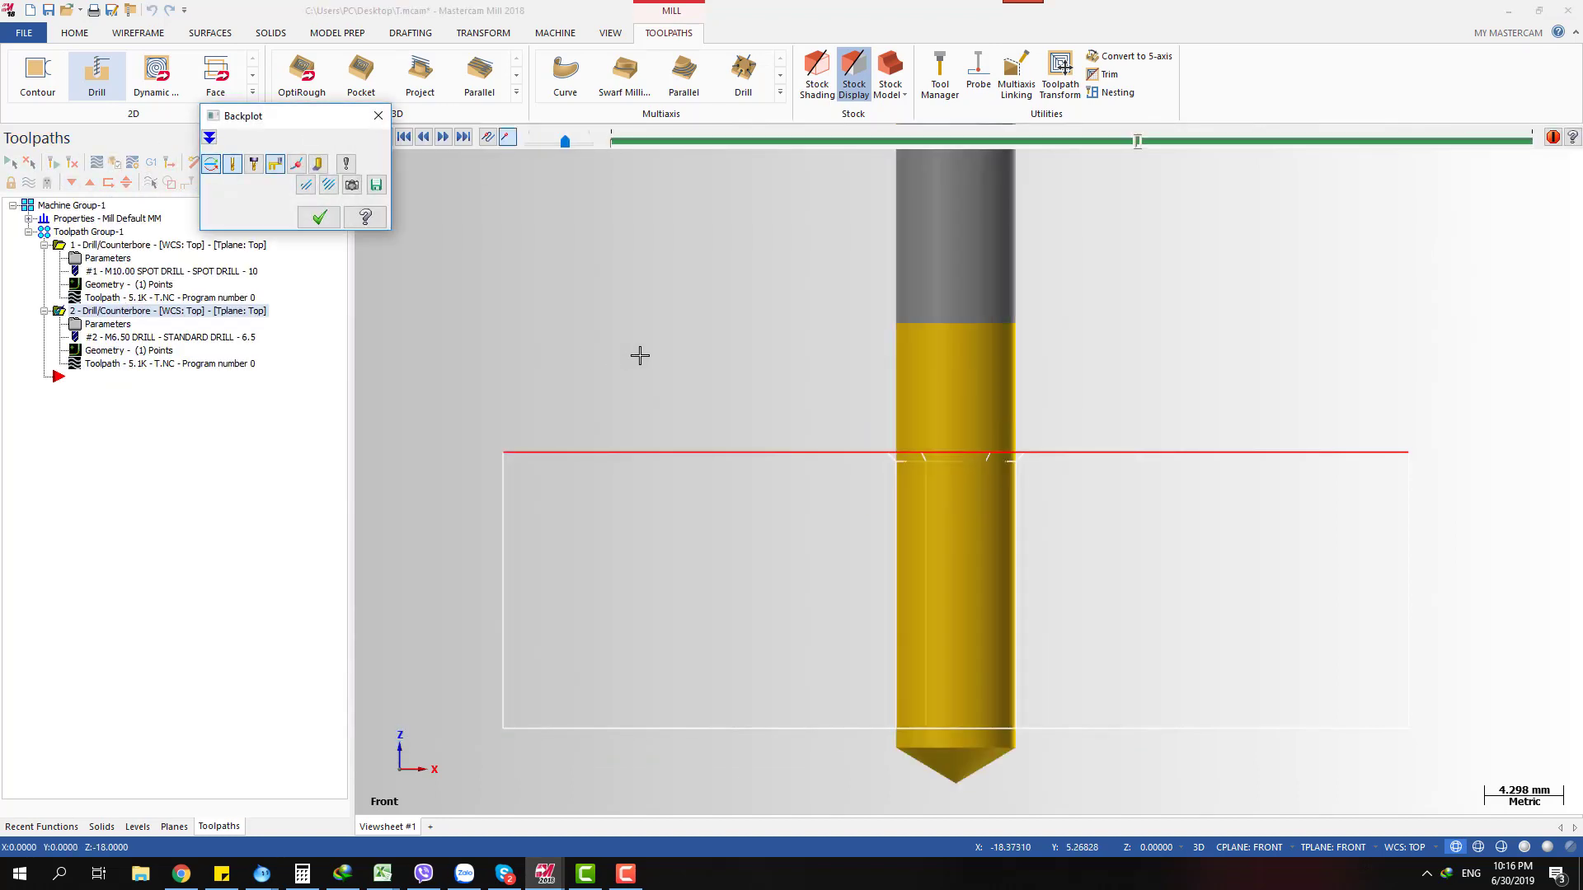
pyautogui.press('Escape')
# Close the backplot, return to the isometric view and open the second drill operation's linking parameters
pyautogui.hotkey('alt', 'x')
pyautogui.scroll(-2, 814, 392)
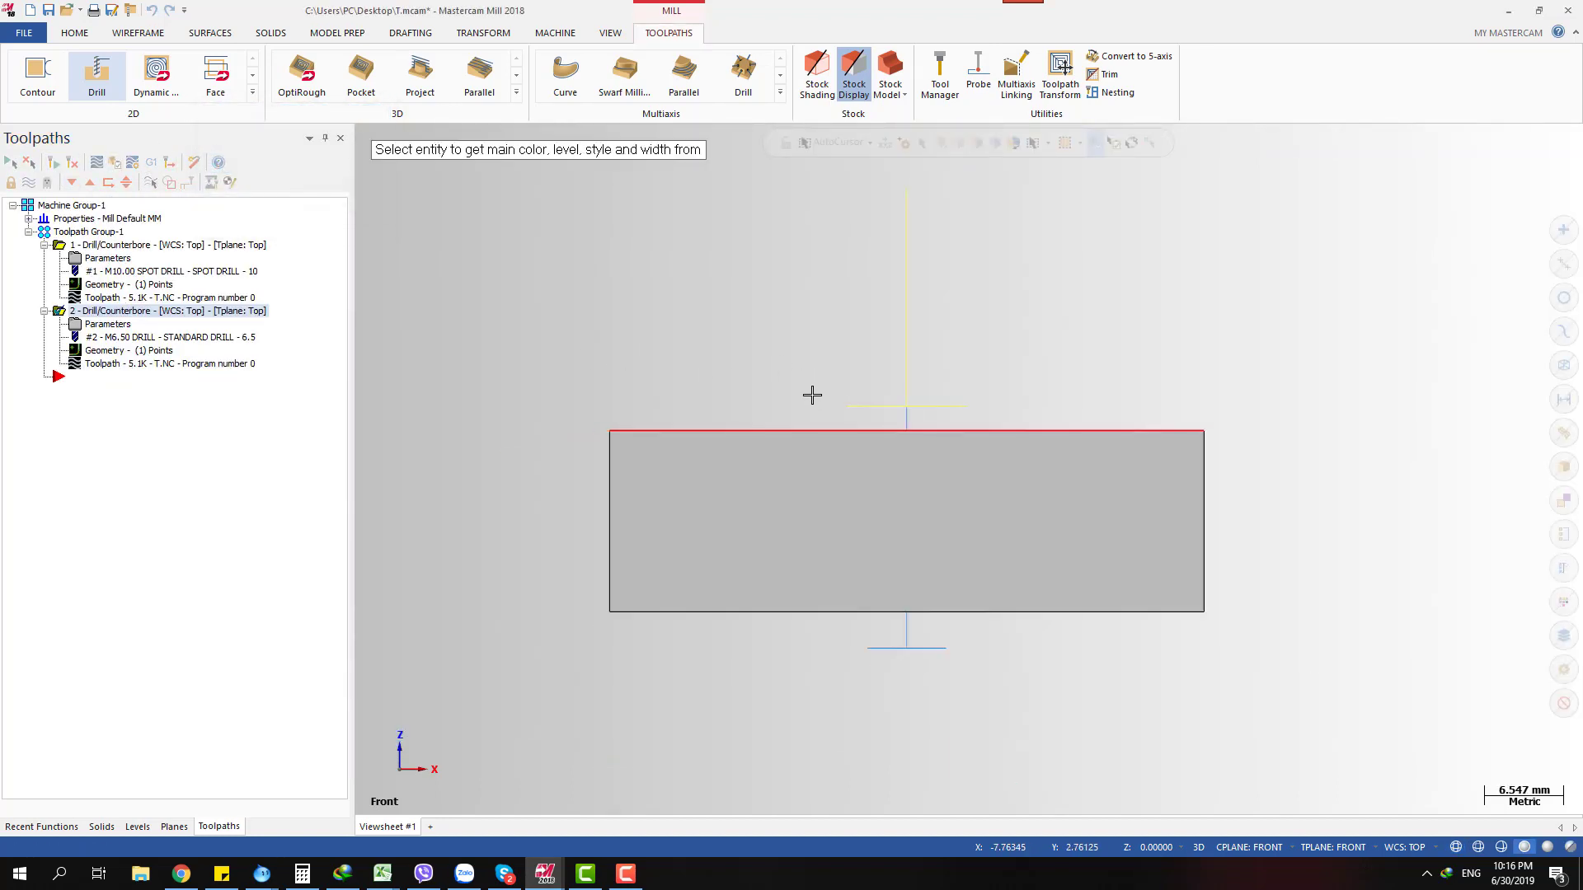
pyautogui.hotkey('alt', '7')
pyautogui.click(107, 323)
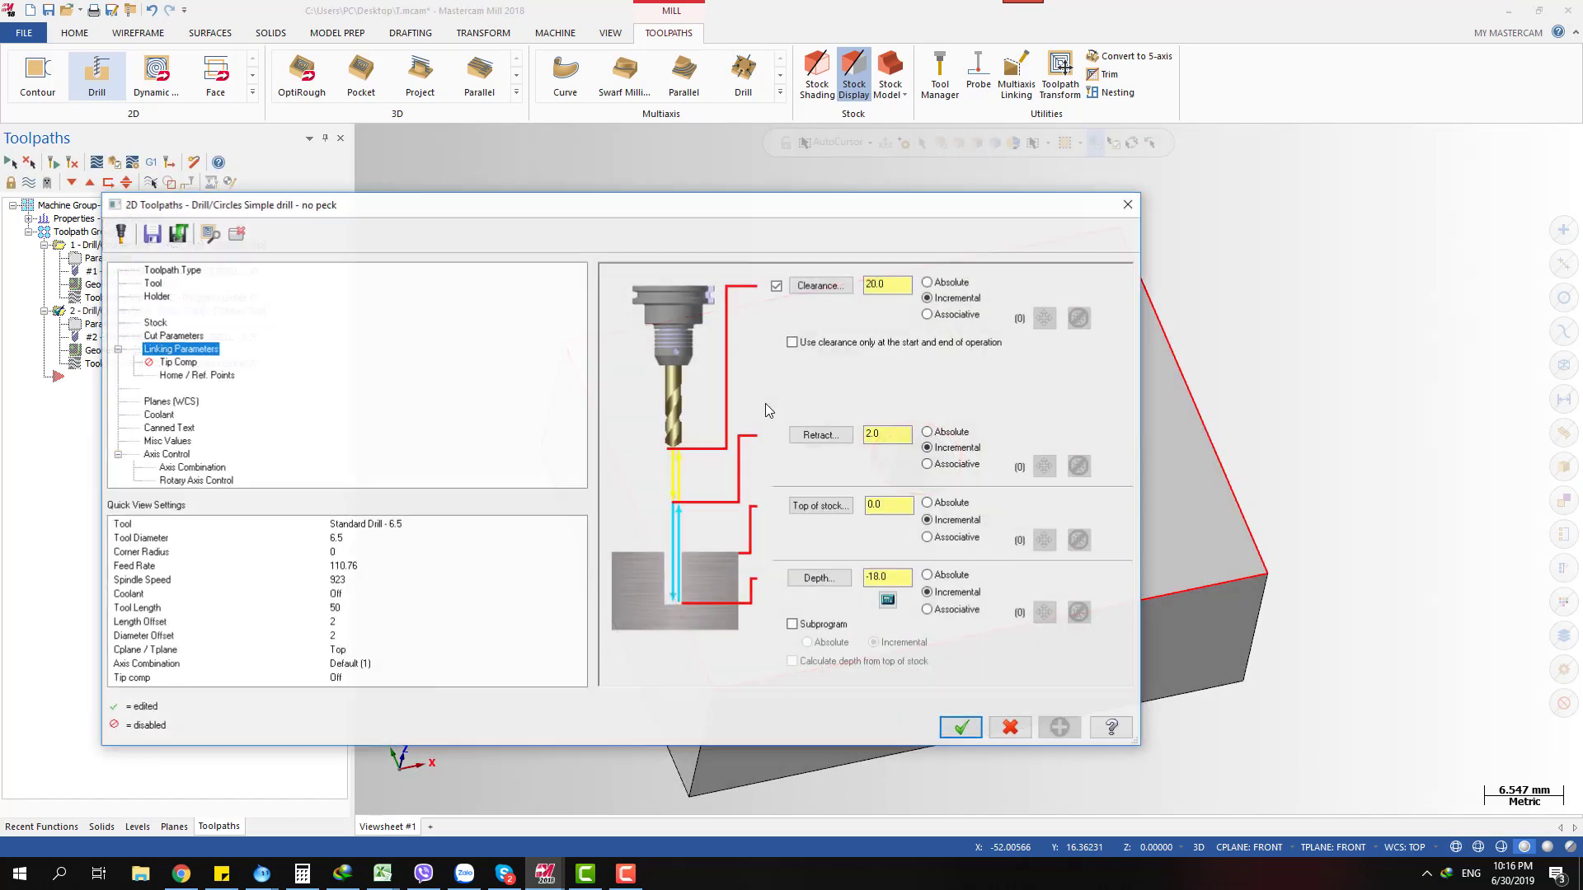
pyautogui.doubleClick(882, 576)
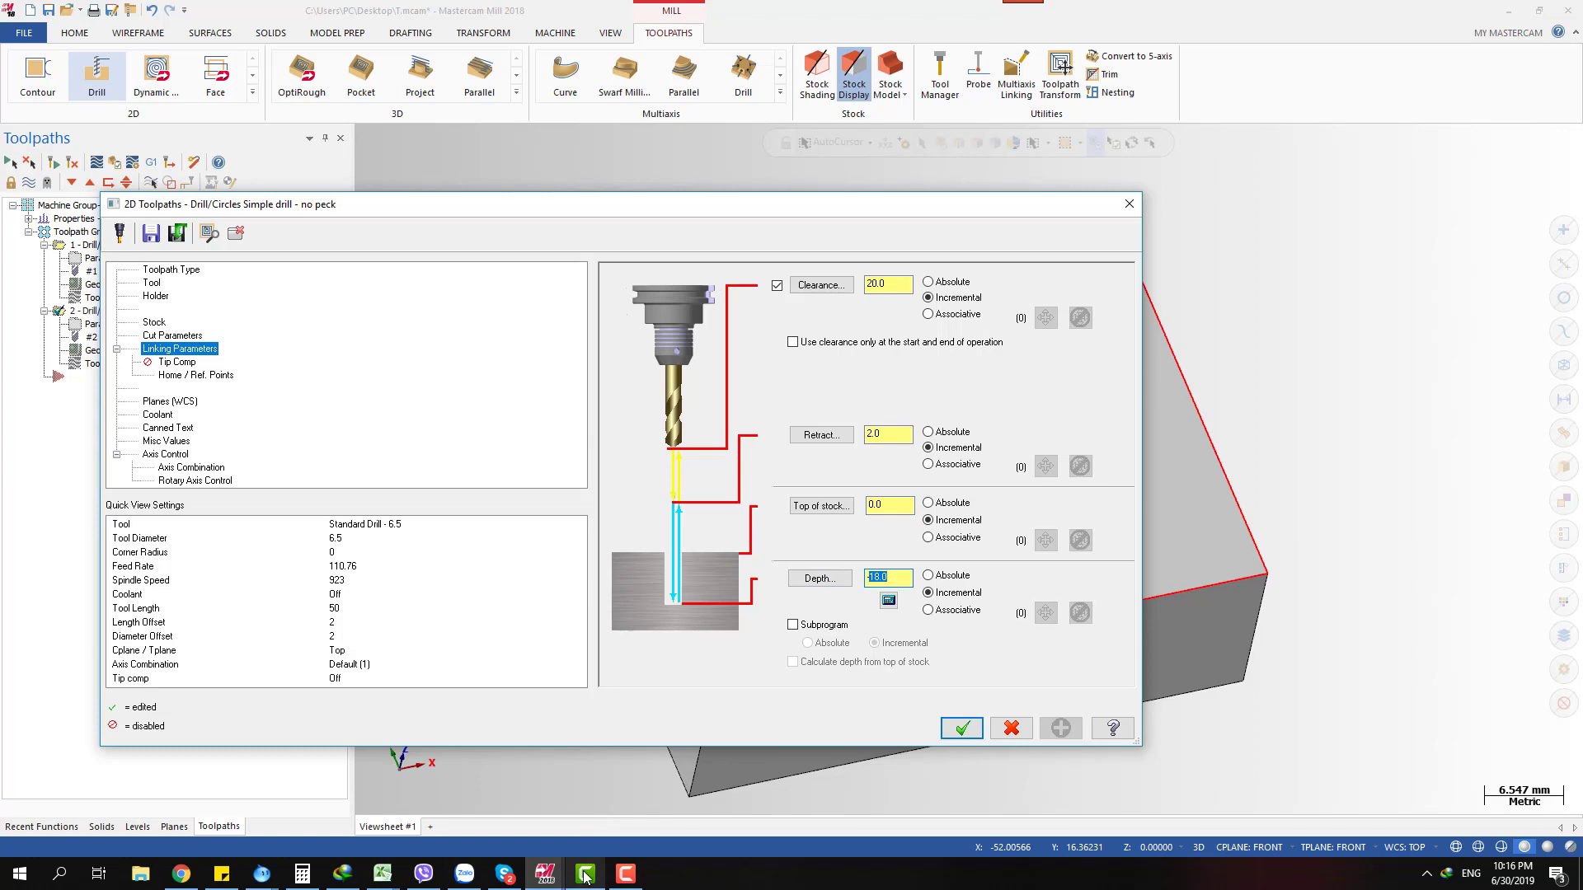
# Bring up the Mastercam Help topic on the built-in calculator, examine its heading and introduction, and minimize the help
pyautogui.moveTo(585, 877)
pyautogui.click(632, 792)
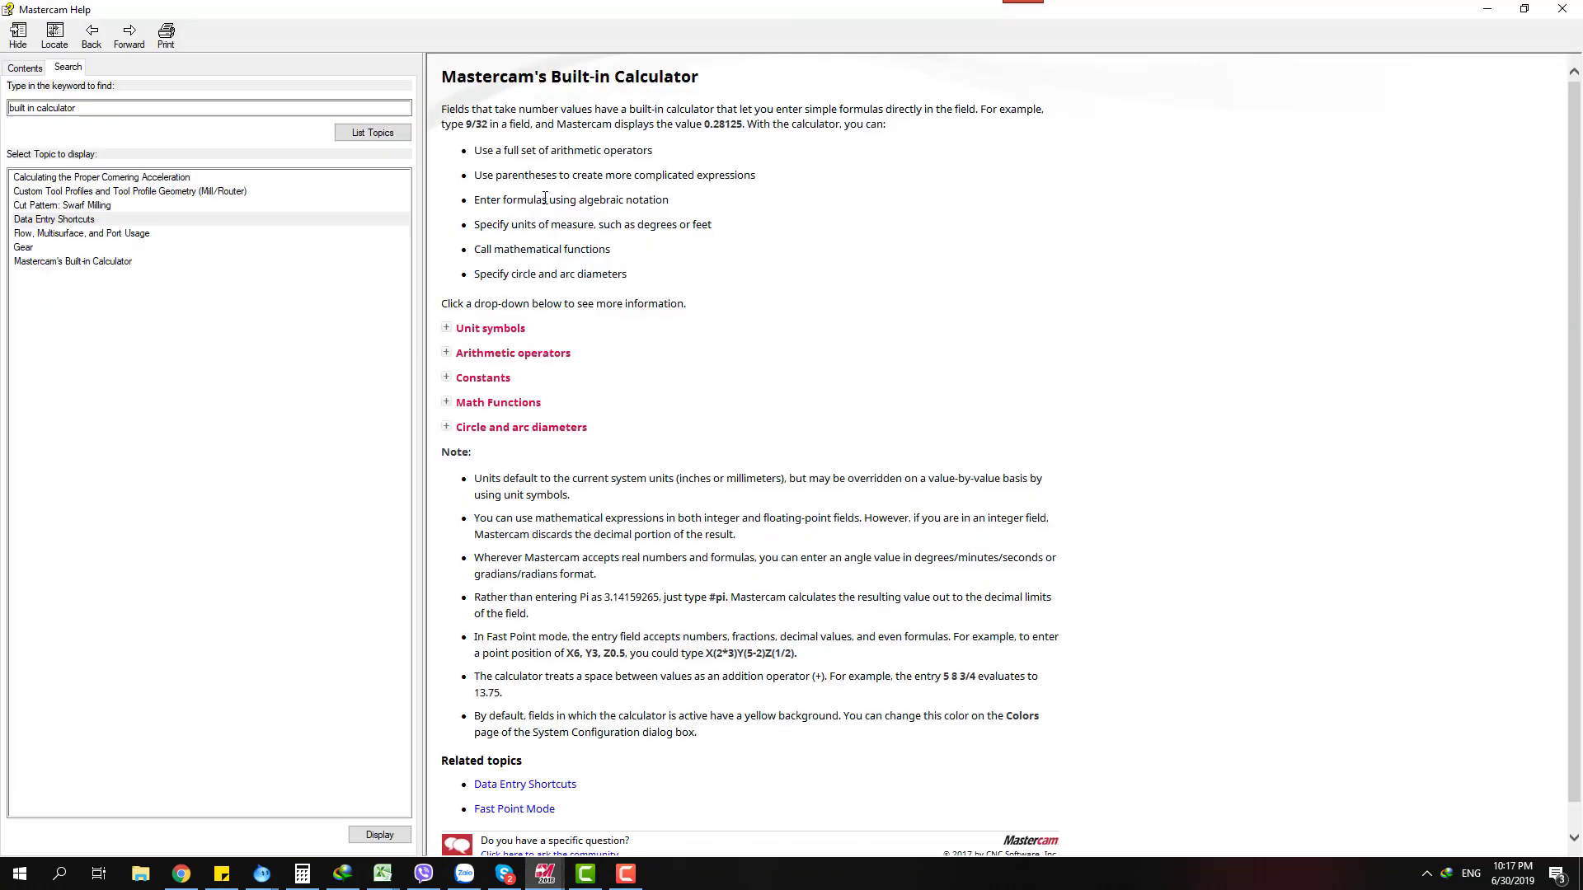
pyautogui.moveTo(442, 76); pyautogui.dragTo(700, 71)
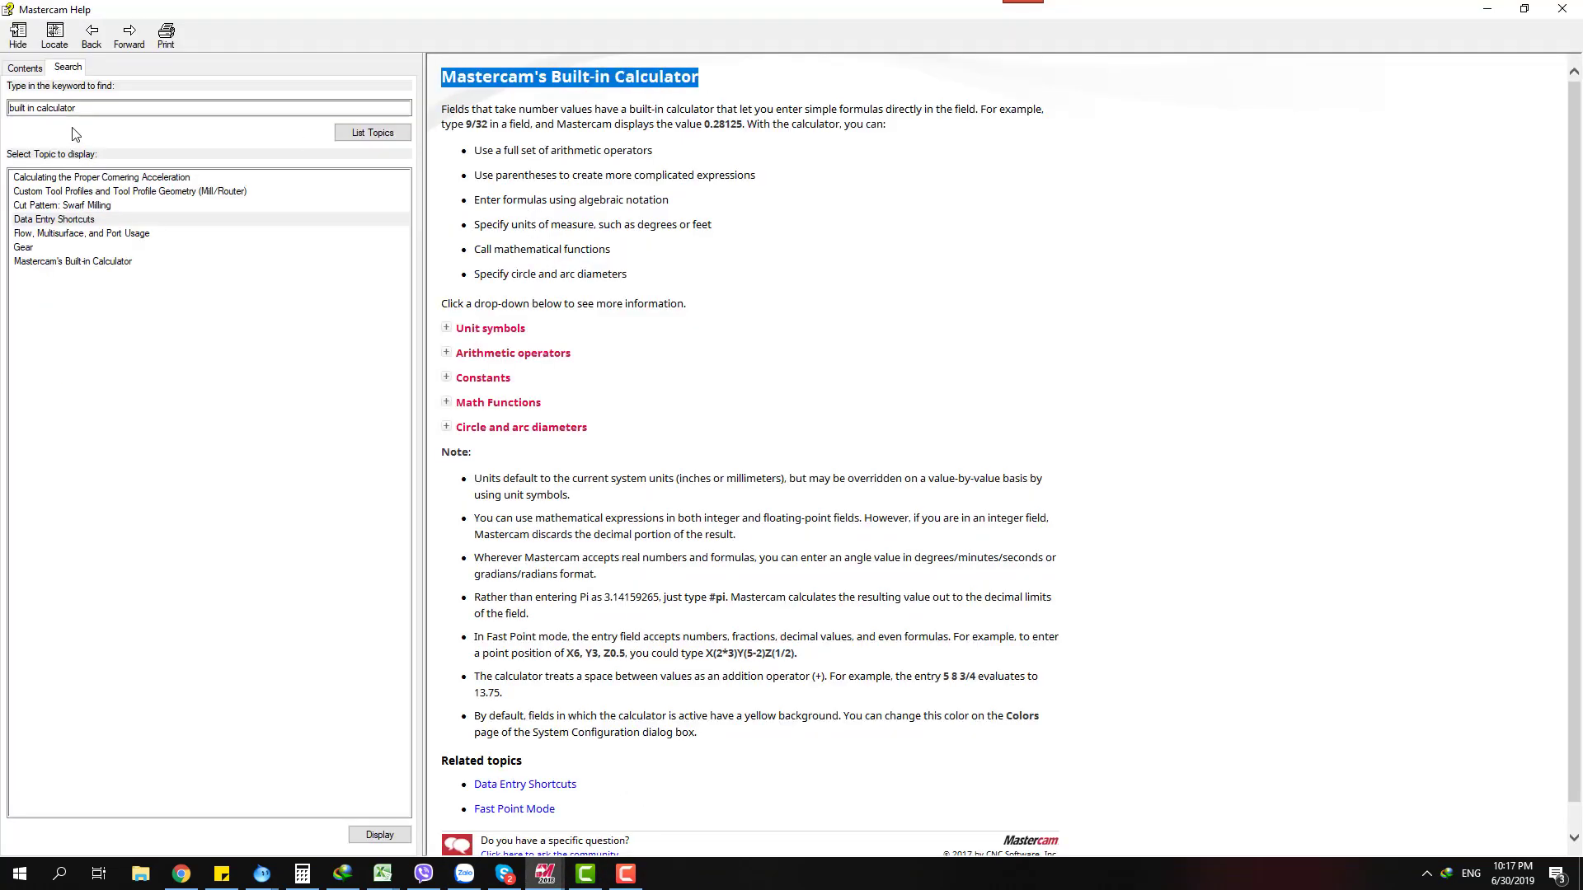
pyautogui.click(569, 78)
pyautogui.moveTo(454, 83); pyautogui.dragTo(700, 78)
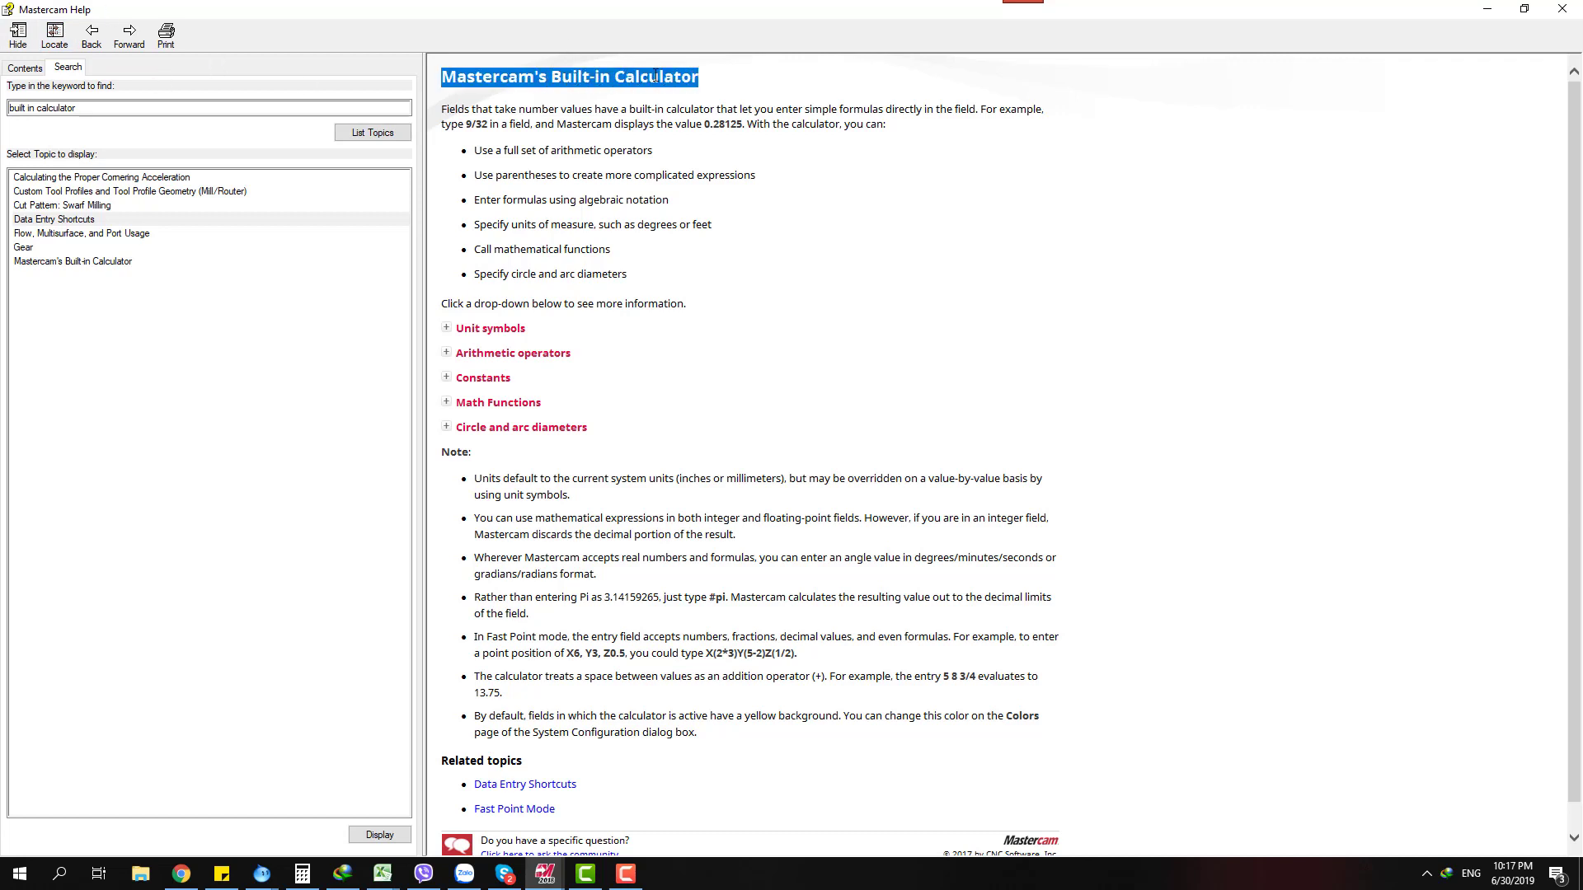
pyautogui.click(623, 214)
pyautogui.click(1488, 9)
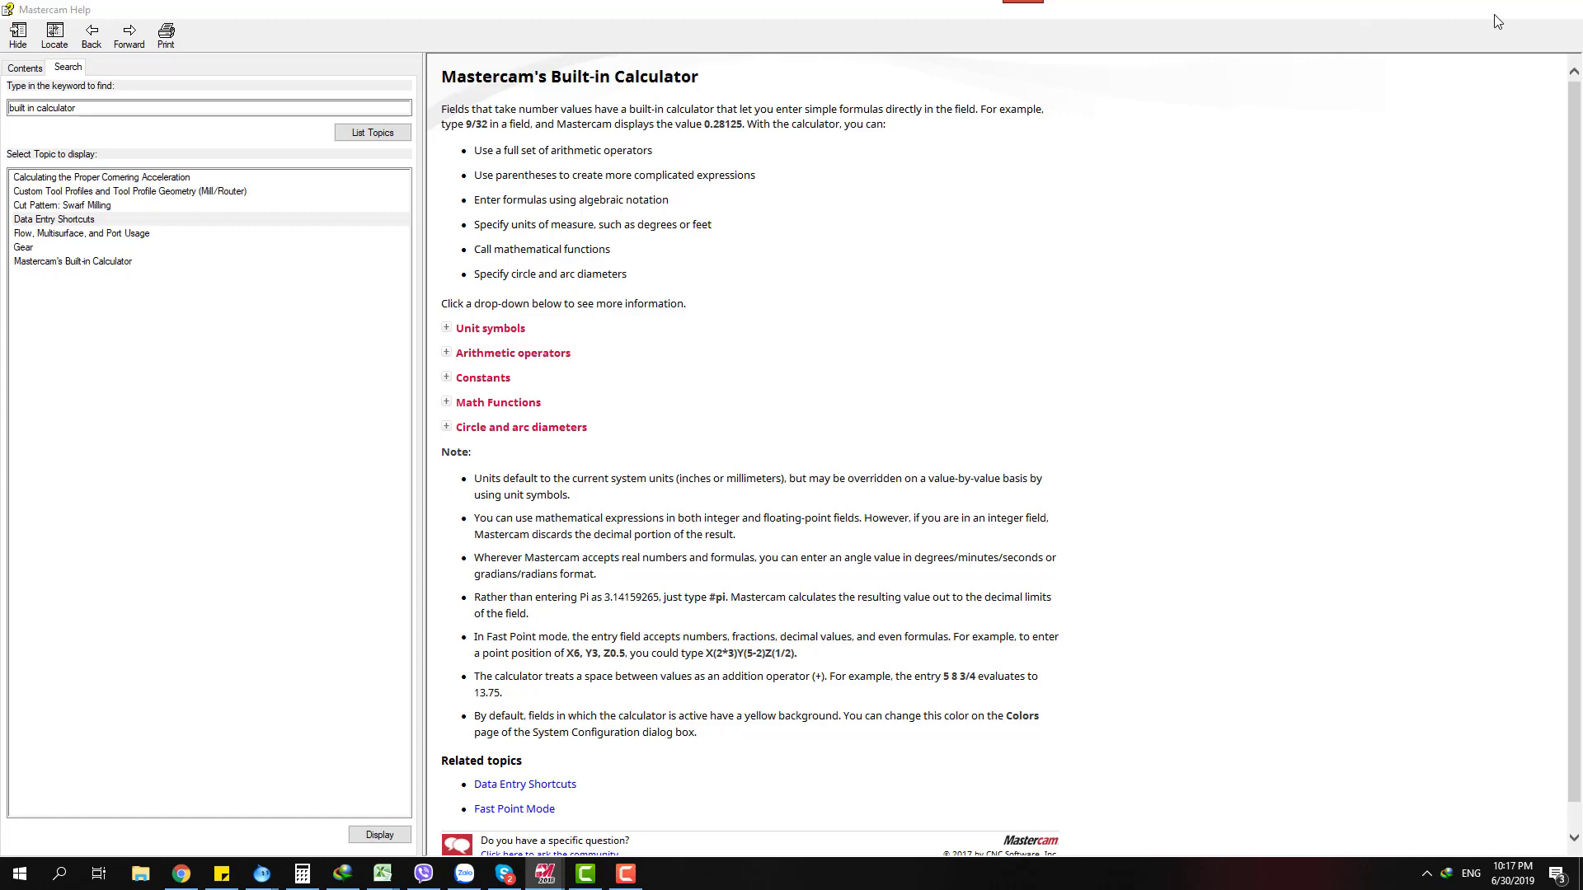
# Enter the second drill operation's clearance in inches, trying 2in before setting the equivalent of 76.2 mm
pyautogui.doubleClick(889, 576)
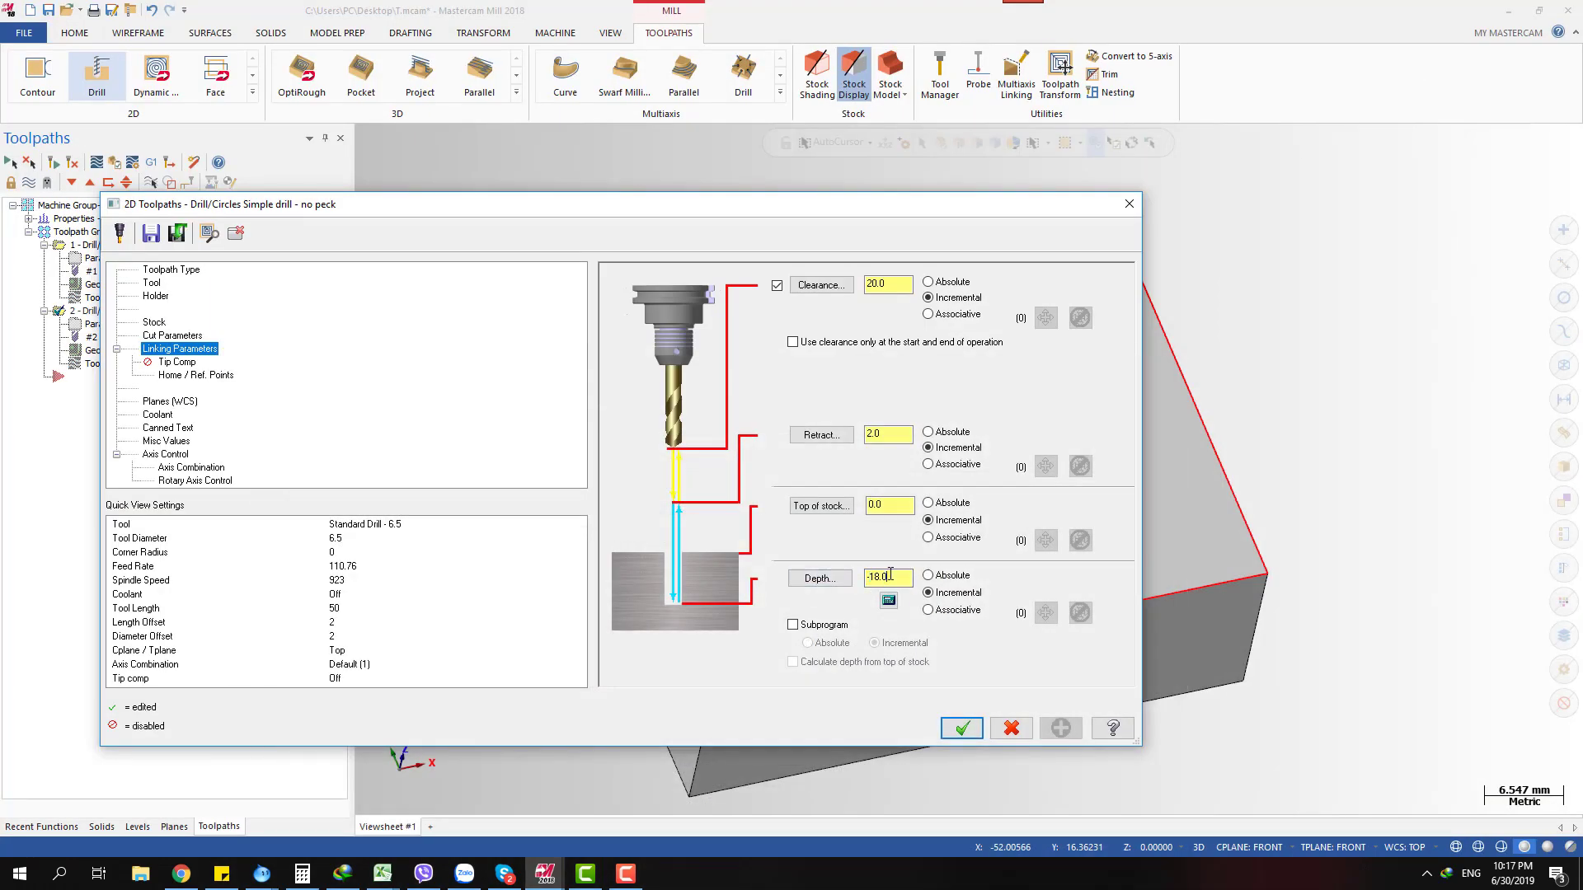
pyautogui.doubleClick(888, 435)
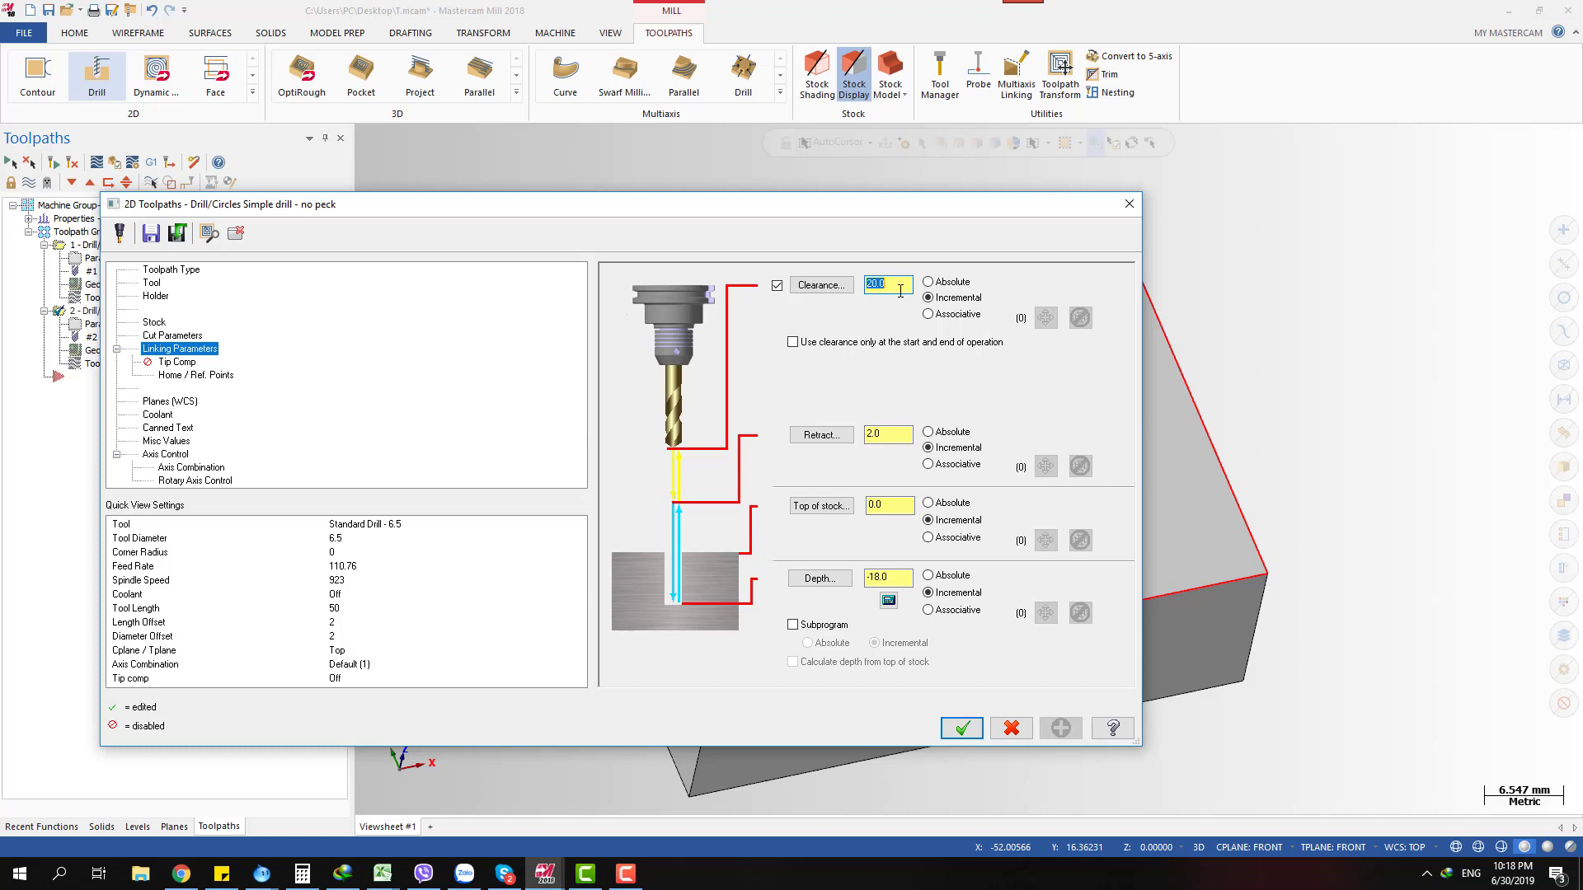
pyautogui.write('2')
pyautogui.write('in')
pyautogui.press('Return')
pyautogui.write('73')
pyautogui.press('Return')
# Set the second drill operation's retract distance to .1in
pyautogui.click(893, 432)
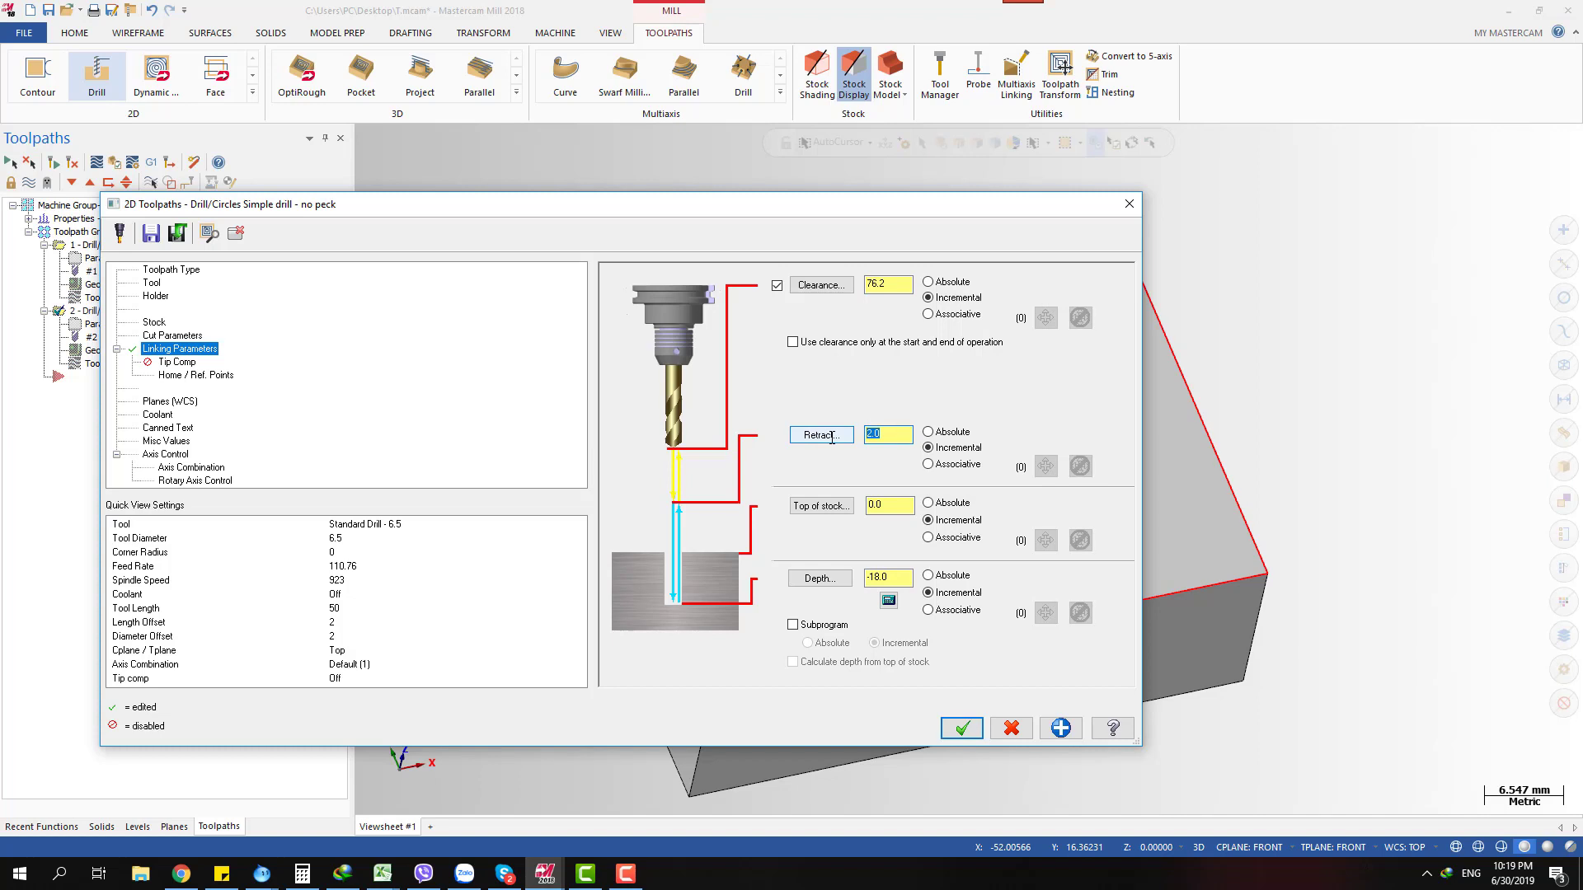
pyautogui.write('.1in')
pyautogui.press('Return')
pyautogui.click(902, 504)
pyautogui.doubleClick(903, 504)
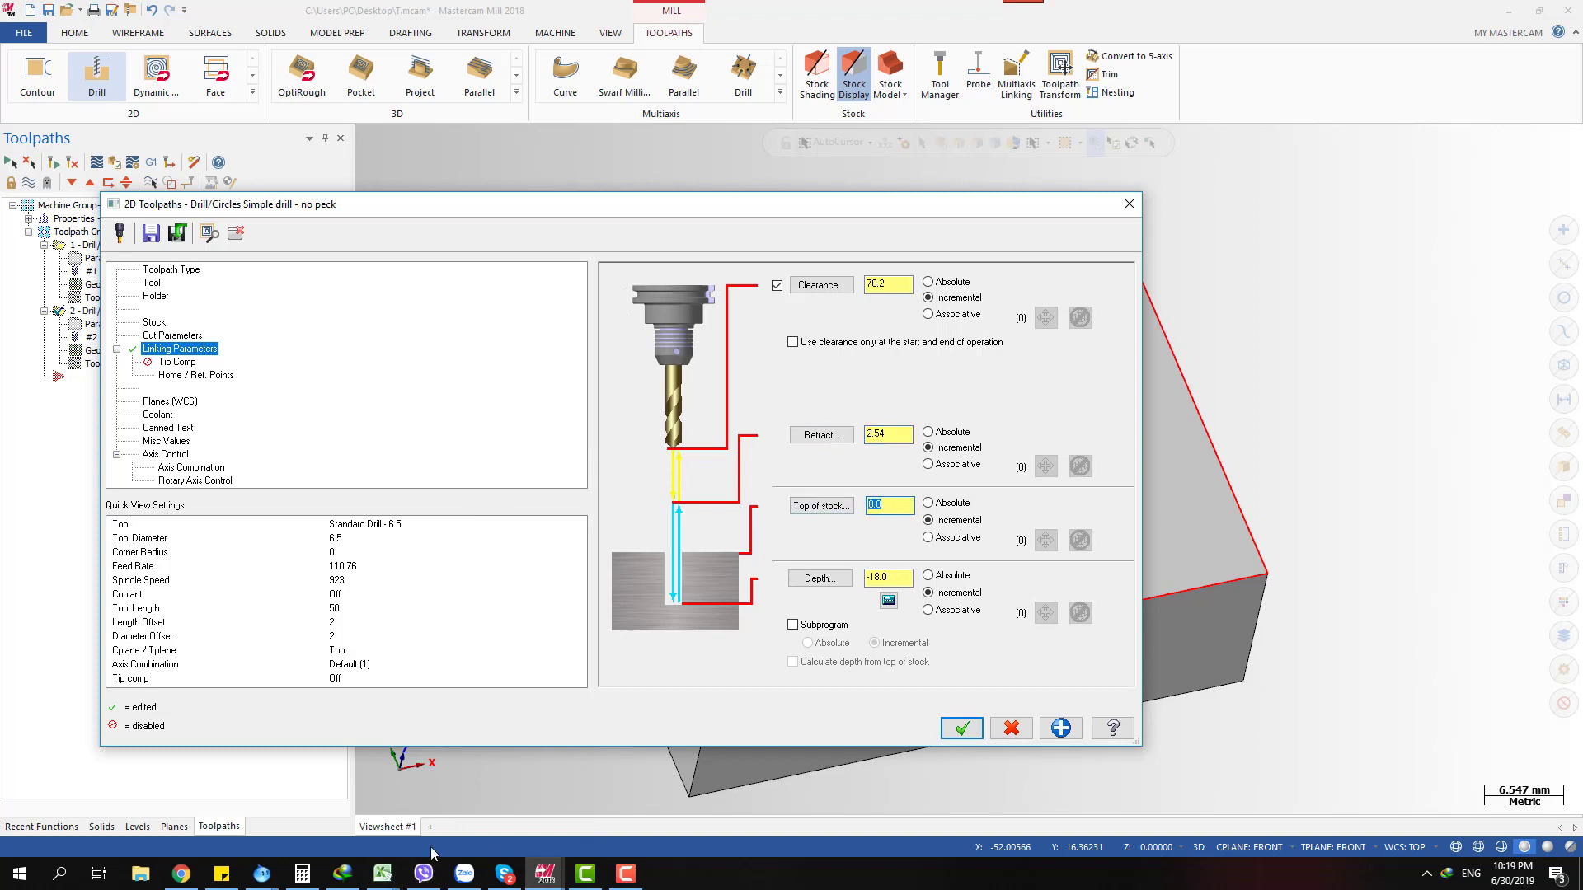
# Return to the calculator help and examine the Unit symbols table and the notes below it
pyautogui.click(614, 785)
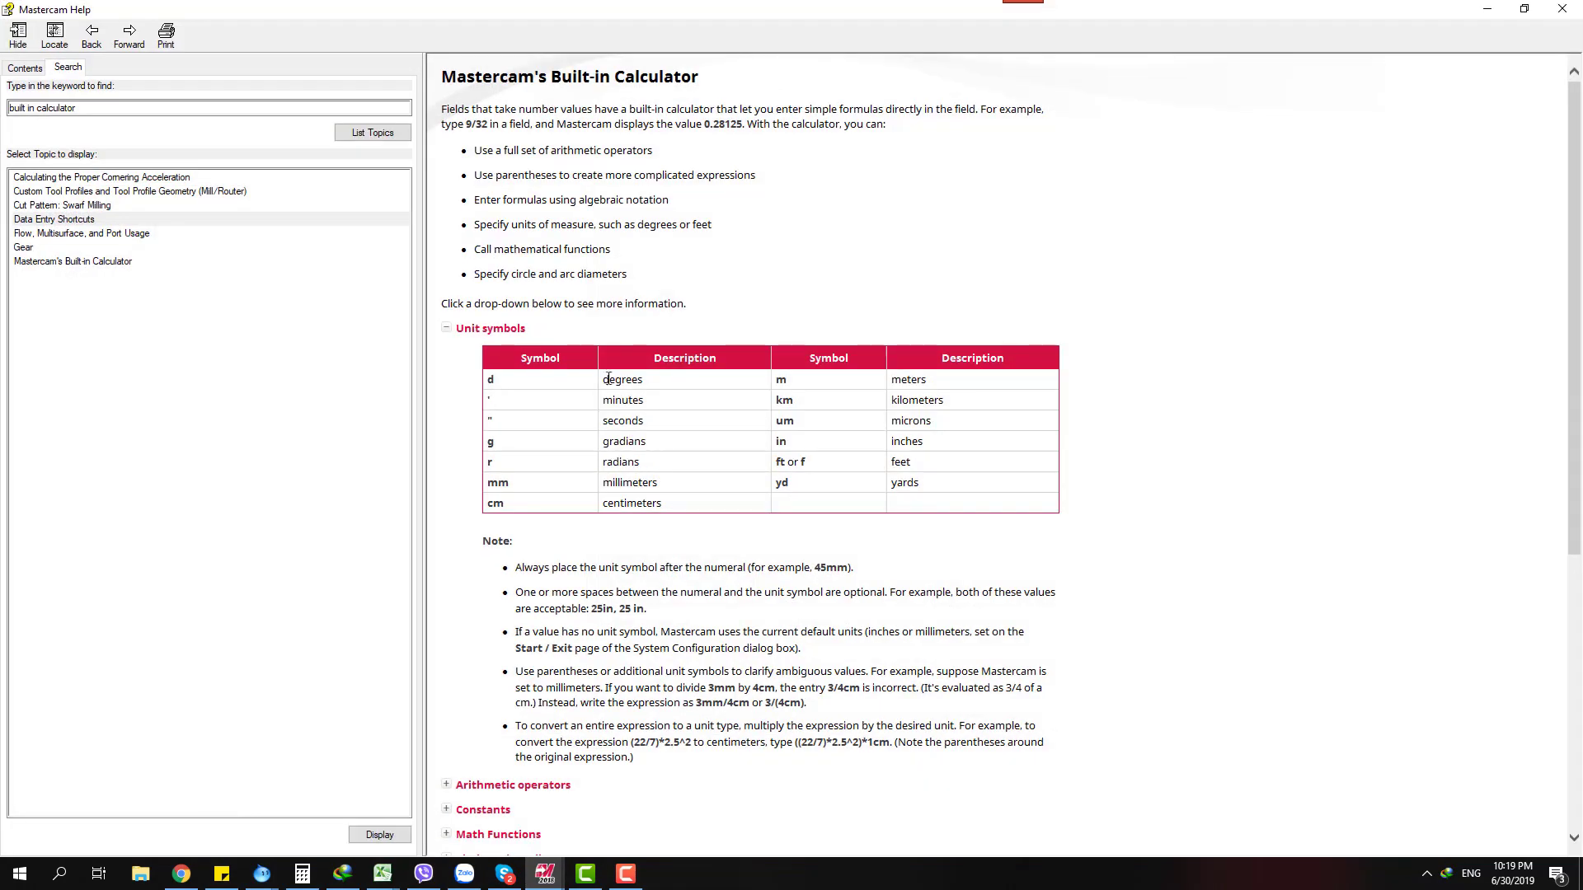
pyautogui.moveTo(557, 379); pyautogui.dragTo(720, 385)
pyautogui.click(641, 385)
pyautogui.doubleClick(617, 401)
pyautogui.moveTo(634, 441); pyautogui.dragTo(633, 458)
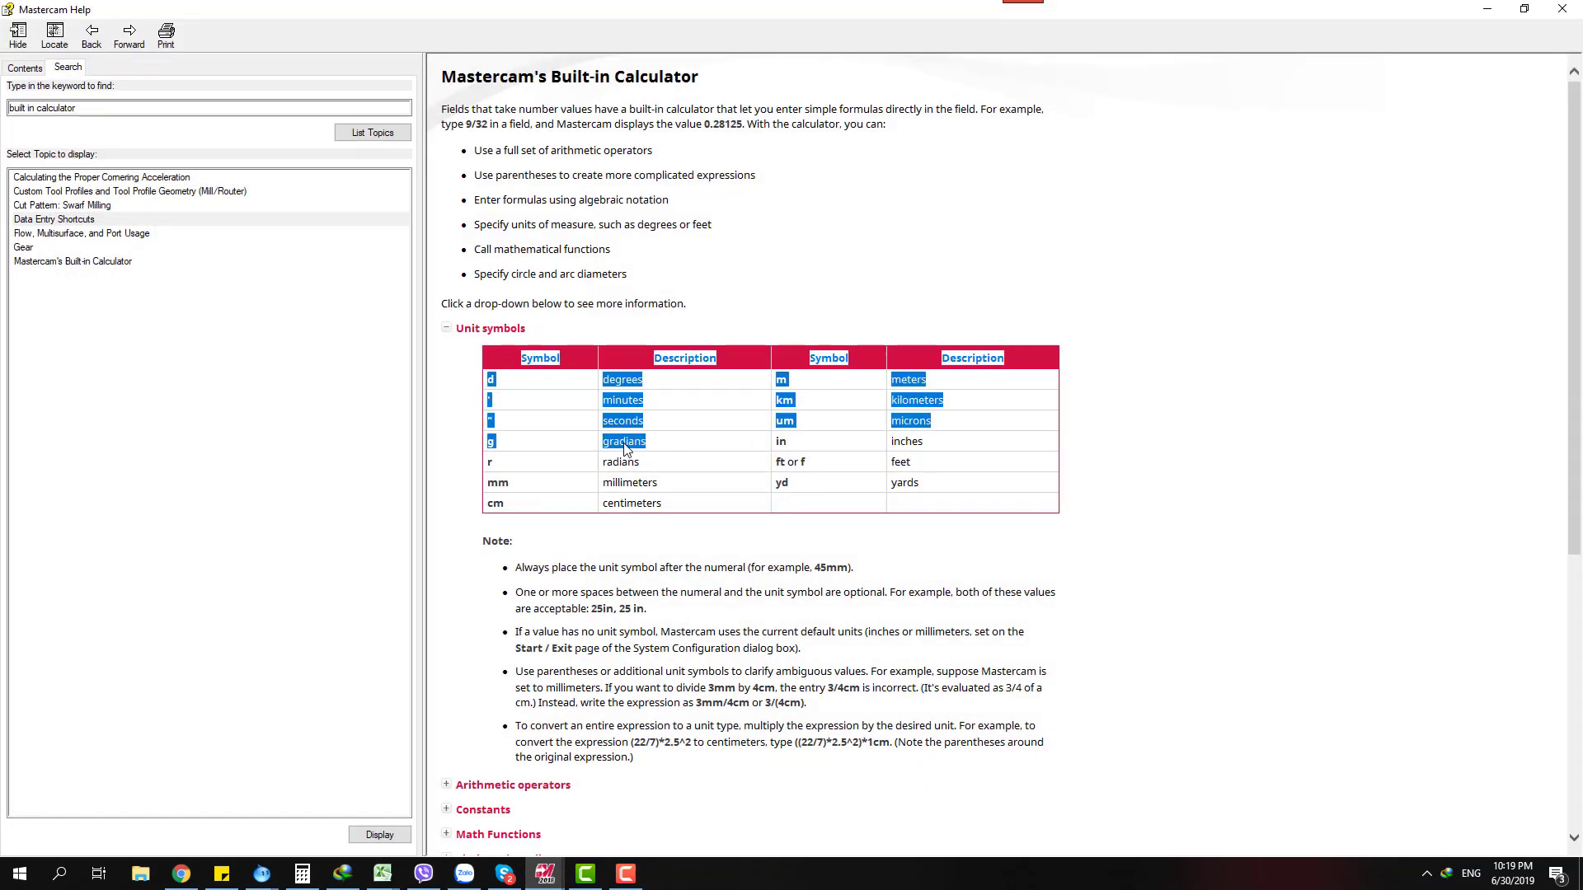
pyautogui.click(633, 462)
pyautogui.doubleClick(911, 421)
pyautogui.click(844, 434)
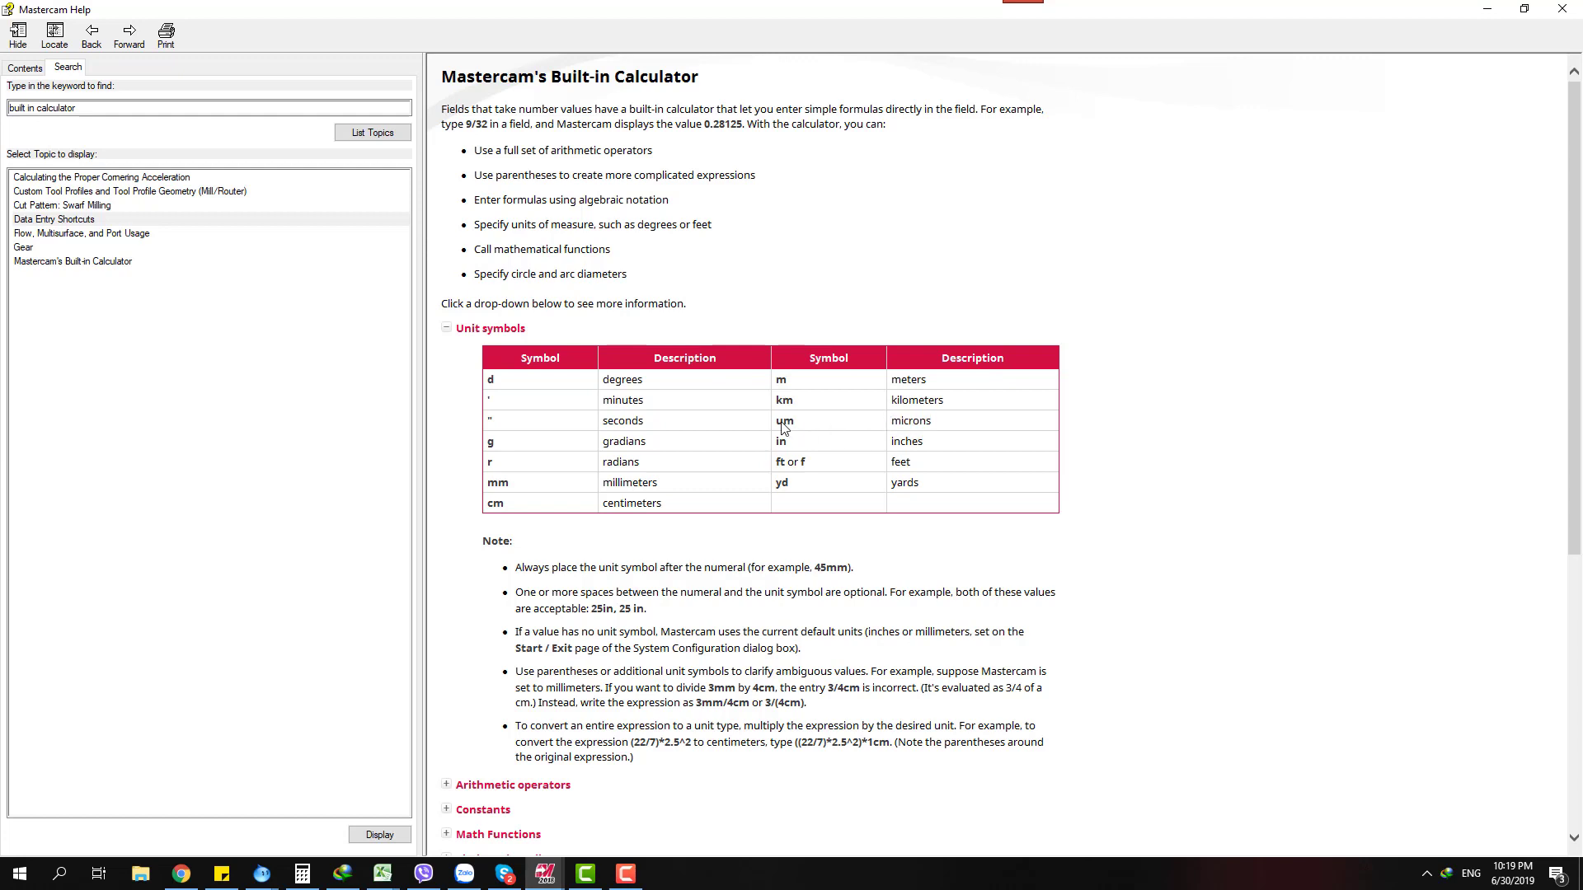
pyautogui.doubleClick(785, 421)
pyautogui.moveTo(775, 463); pyautogui.dragTo(801, 466)
pyautogui.click(854, 467)
pyautogui.moveTo(925, 467); pyautogui.dragTo(886, 467)
pyautogui.click(769, 445)
pyautogui.scroll(-3, 815, 496)
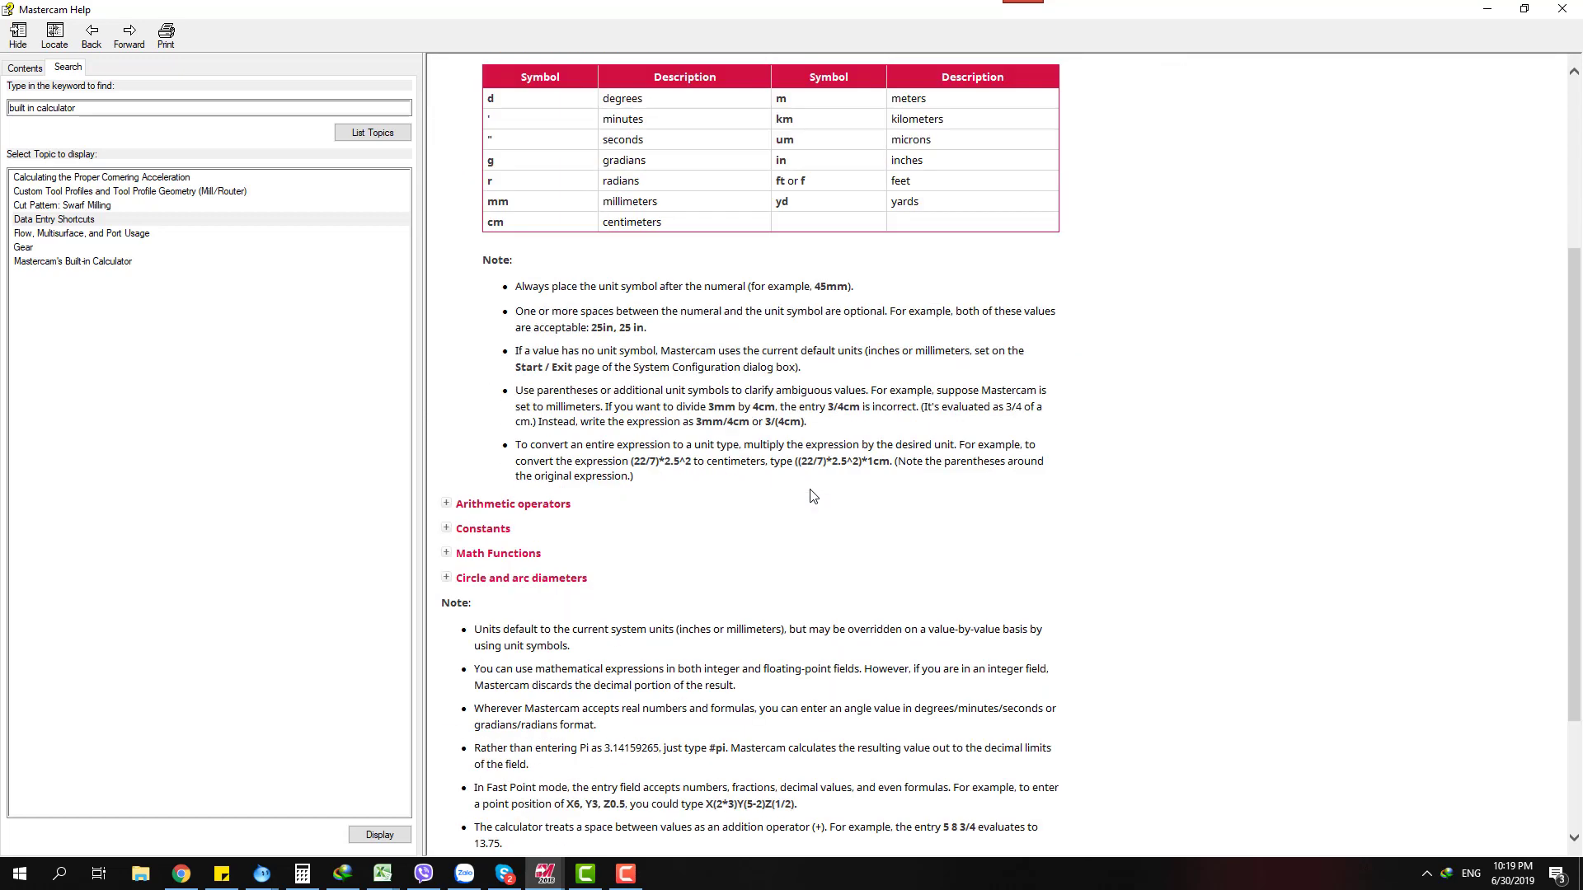
# Expand the Arithmetic operators section, examine its operators including integer division, and return to the drill parameters
pyautogui.click(446, 504)
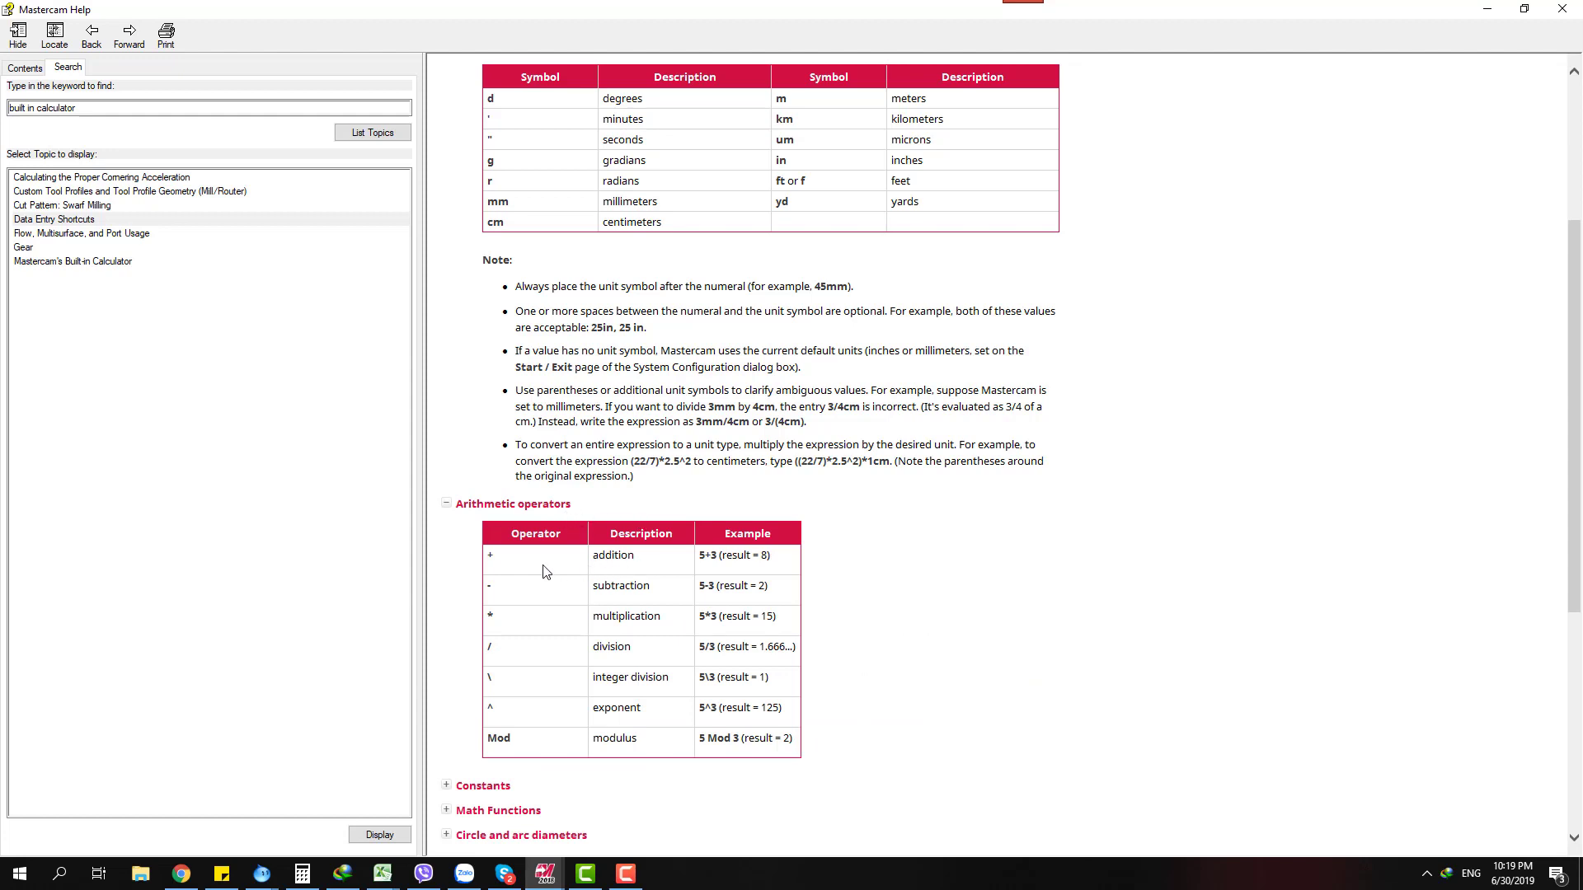
pyautogui.moveTo(510, 569); pyautogui.dragTo(642, 570)
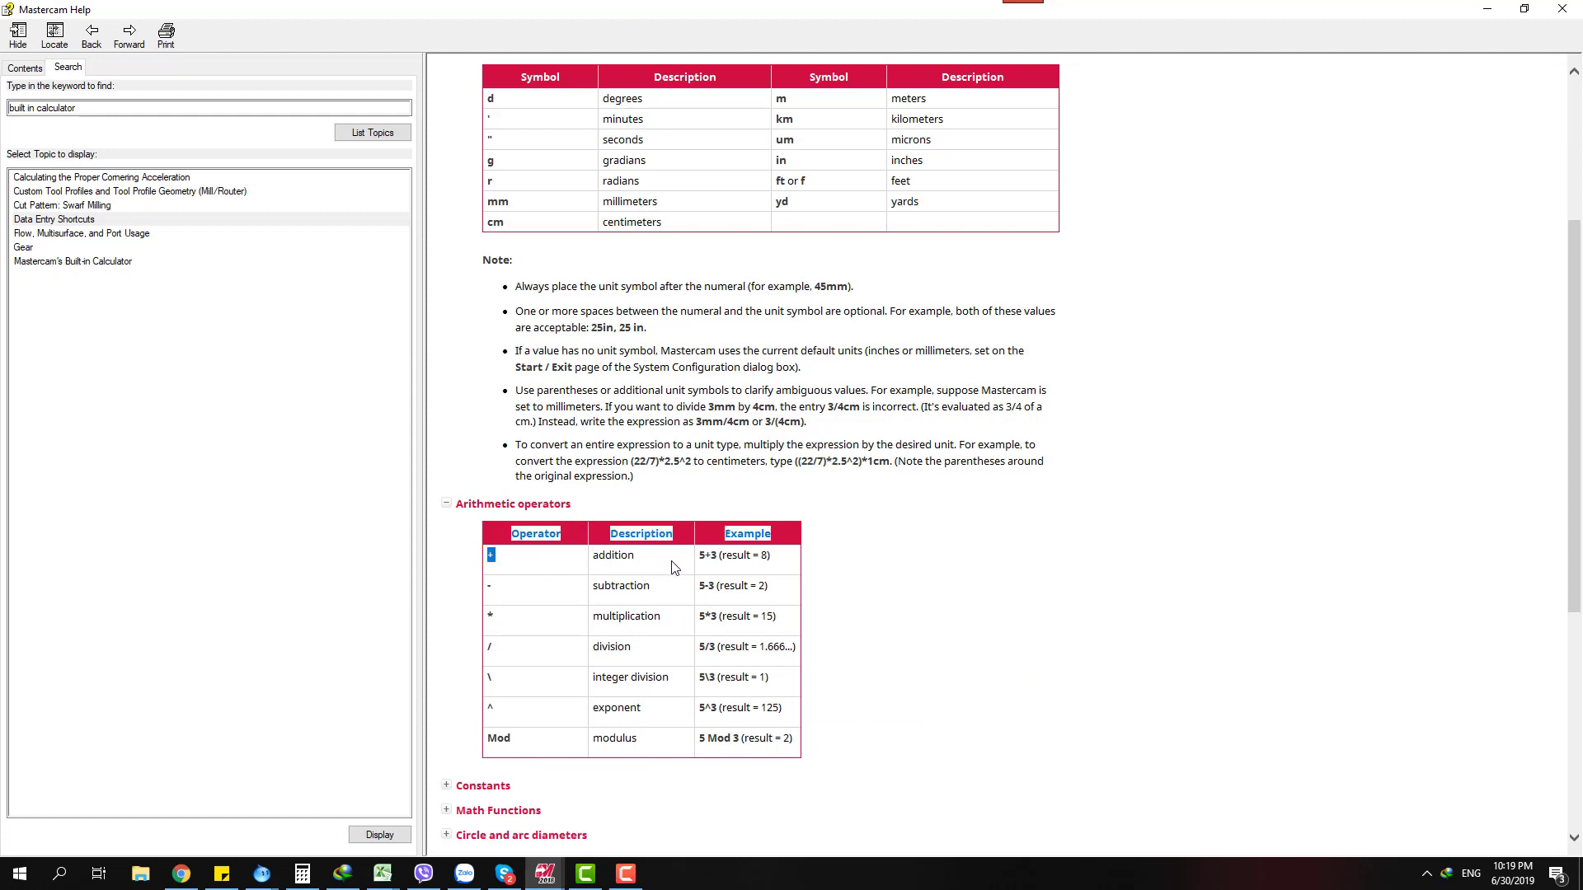
pyautogui.moveTo(672, 682); pyautogui.dragTo(612, 691)
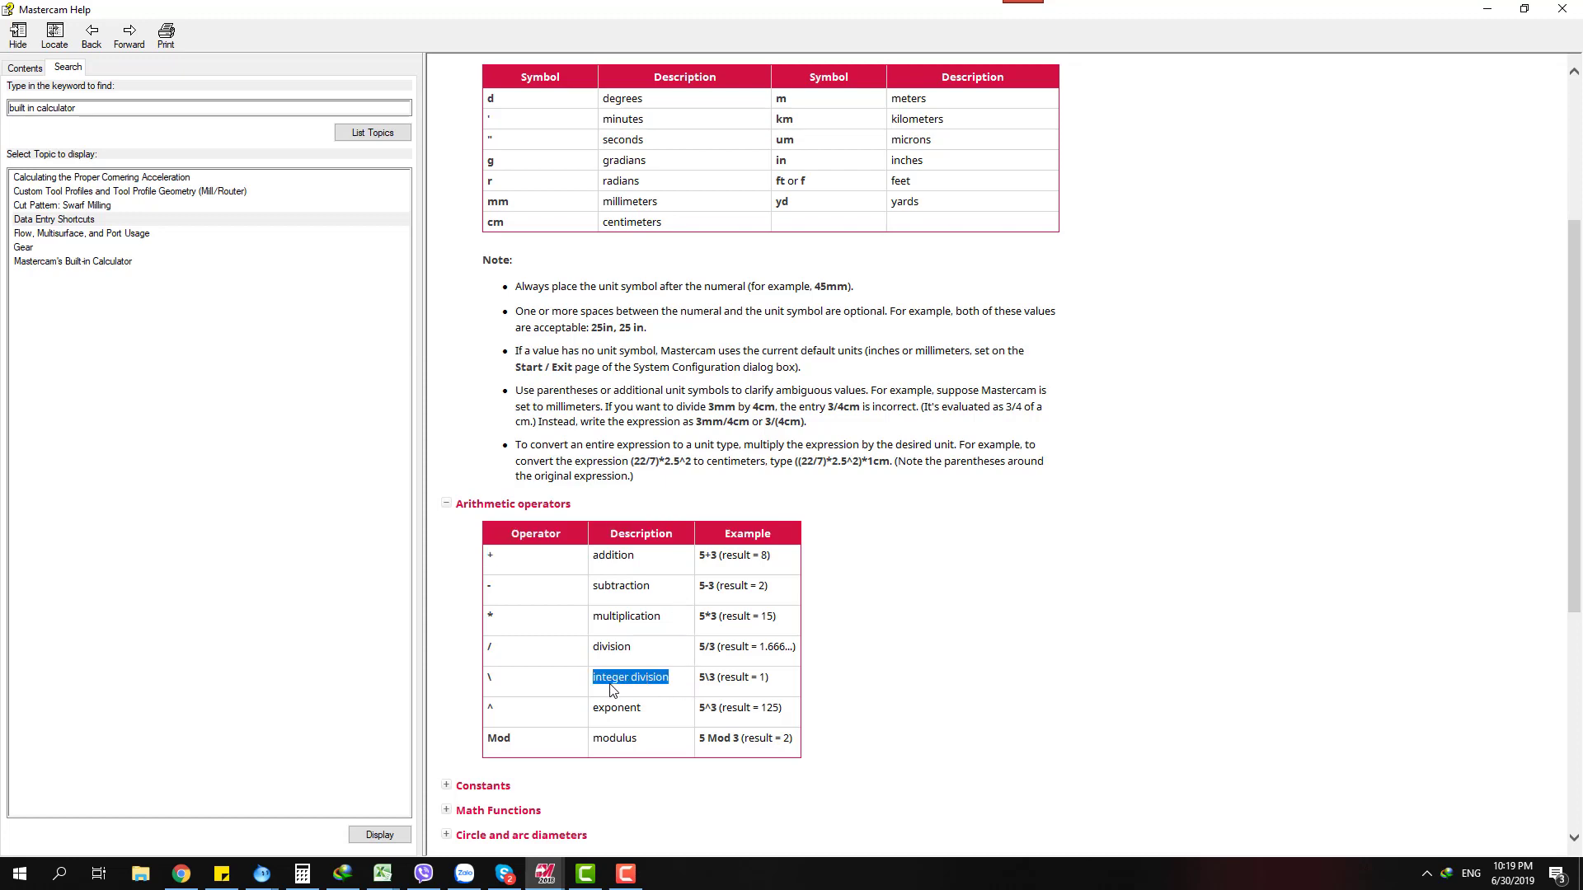
pyautogui.click(545, 872)
pyautogui.click(463, 795)
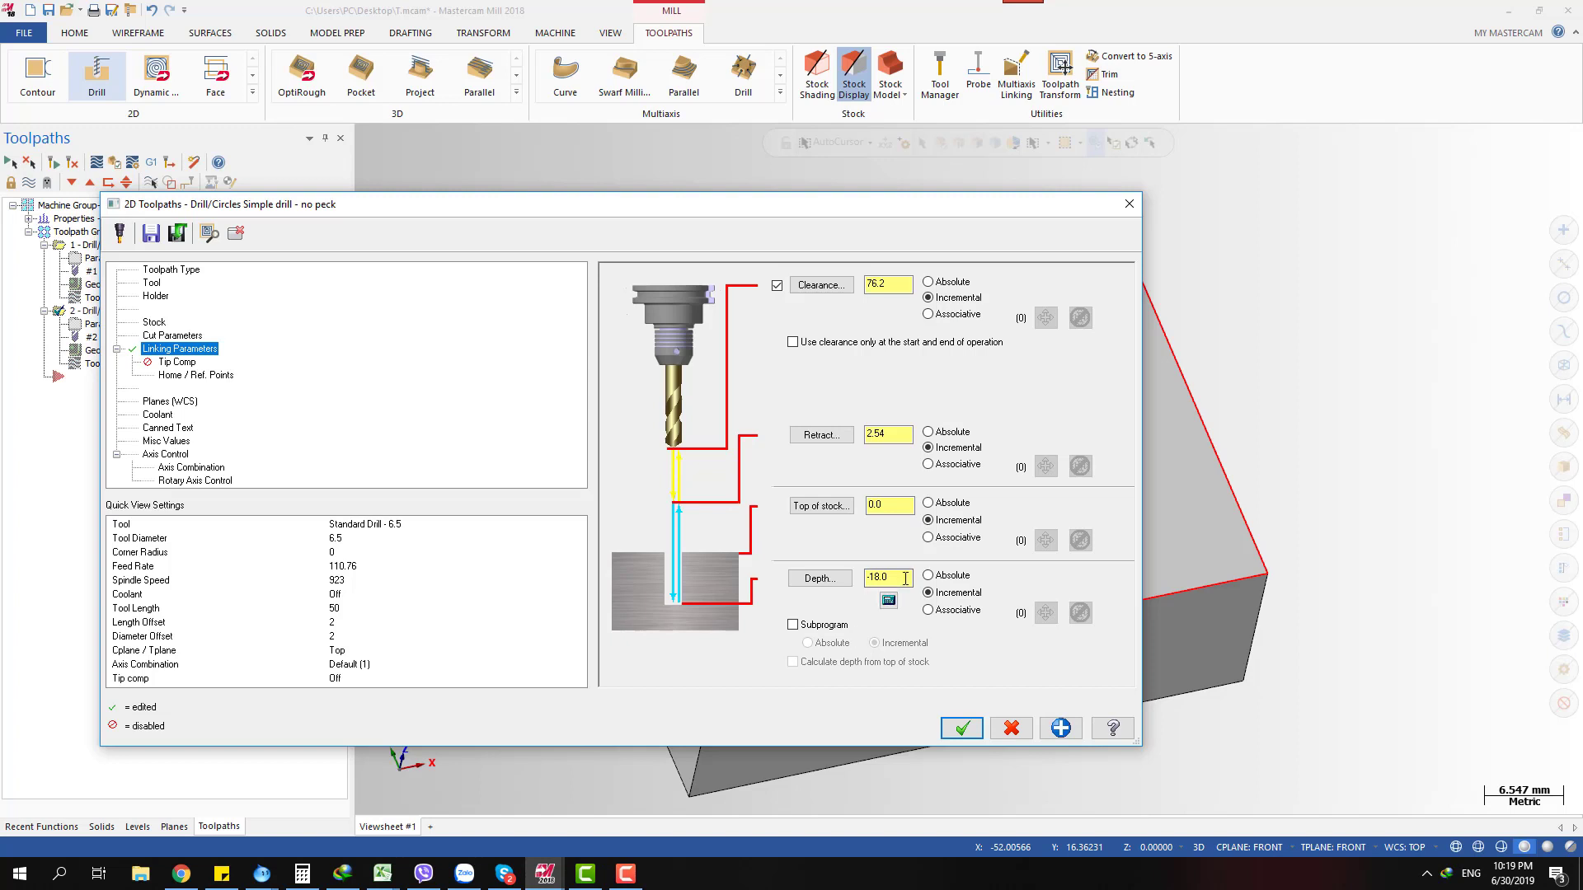
# Try the expressions 3+2, 6/2, 2*2, 9^2 and sqr(16 as the retract value
pyautogui.moveTo(907, 577); pyautogui.dragTo(861, 577)
pyautogui.moveTo(907, 504); pyautogui.dragTo(868, 505)
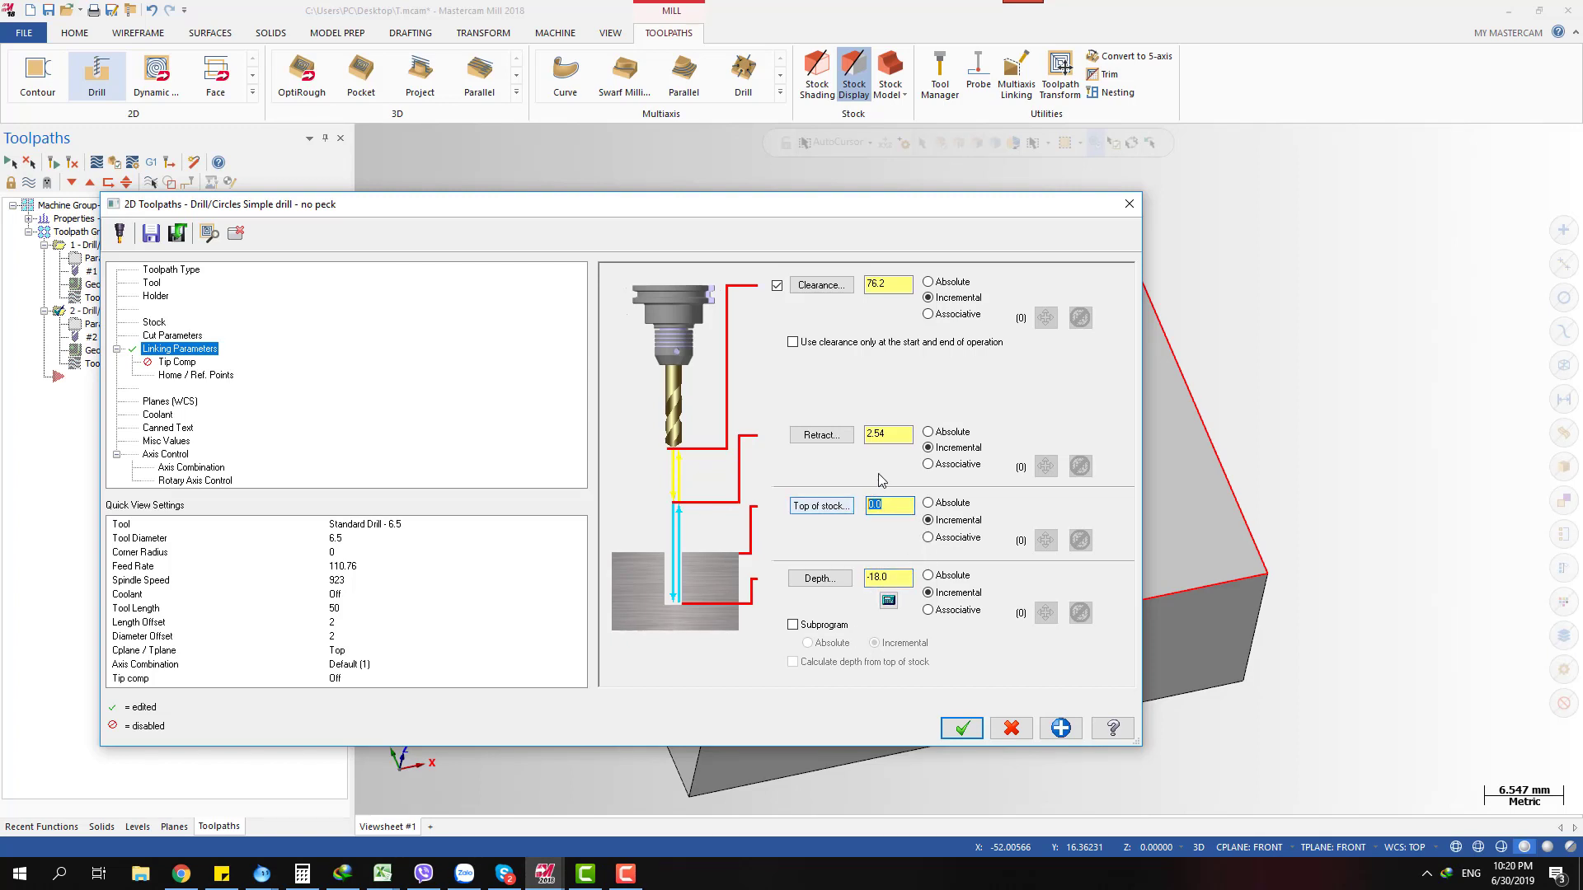
pyautogui.click(867, 435)
pyautogui.doubleClick(867, 434)
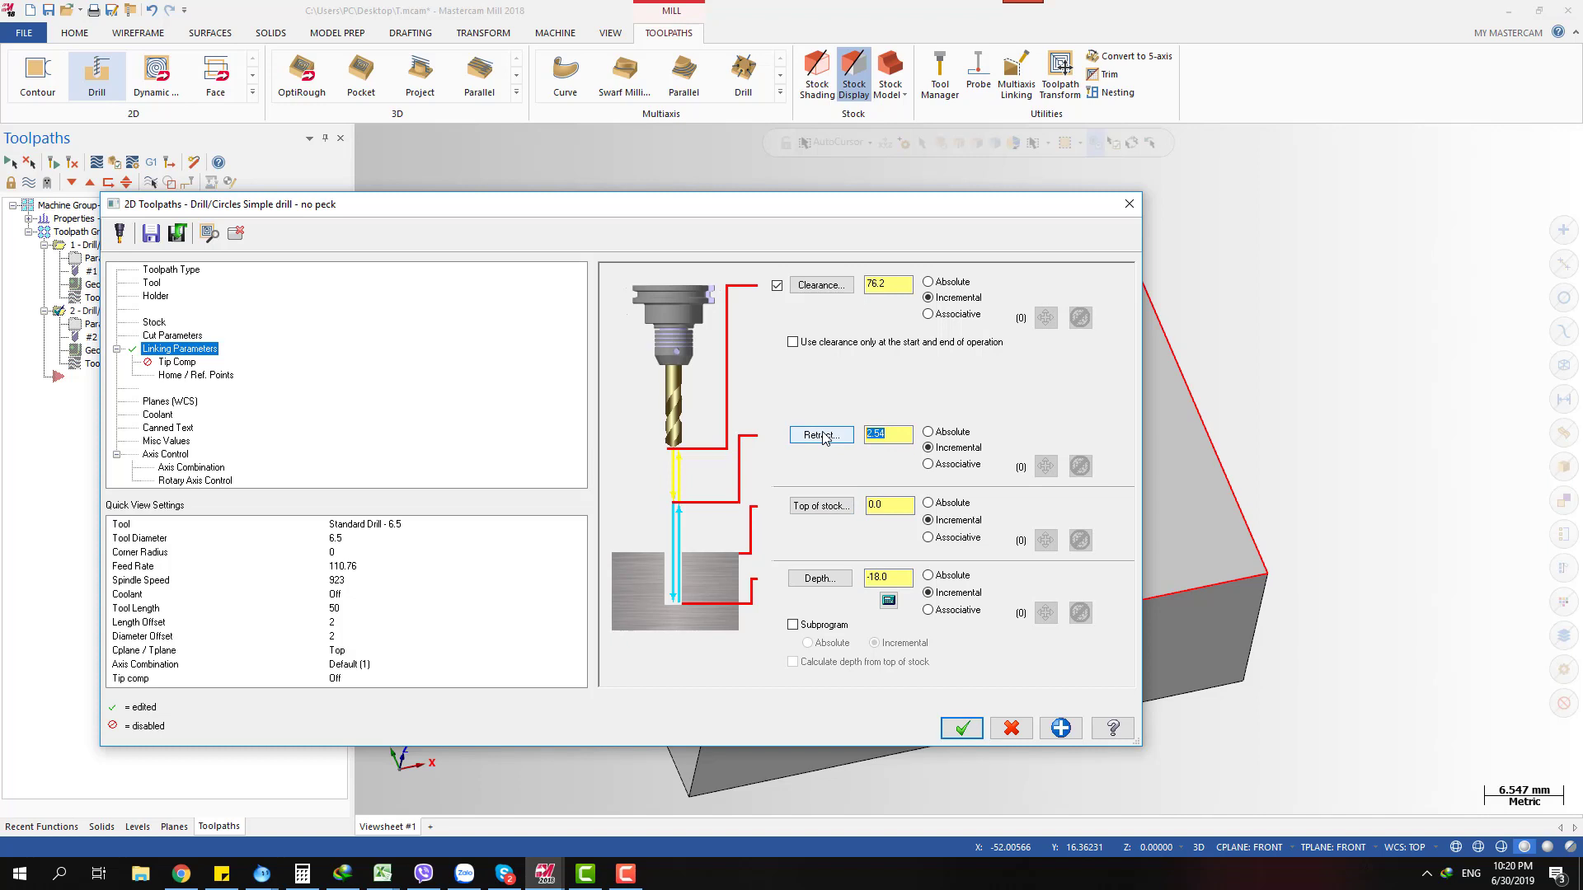
pyautogui.write('3+2')
pyautogui.press('Return')
pyautogui.write('6/2')
pyautogui.press('Return')
pyautogui.write('2*2')
pyautogui.press('Return')
pyautogui.write('9^2')
pyautogui.press('Return')
pyautogui.write('sqr(16')
pyautogui.press('Return')
# Expand the Constants section of the calculator help and copy the description text pi
pyautogui.click(536, 881)
pyautogui.click(595, 825)
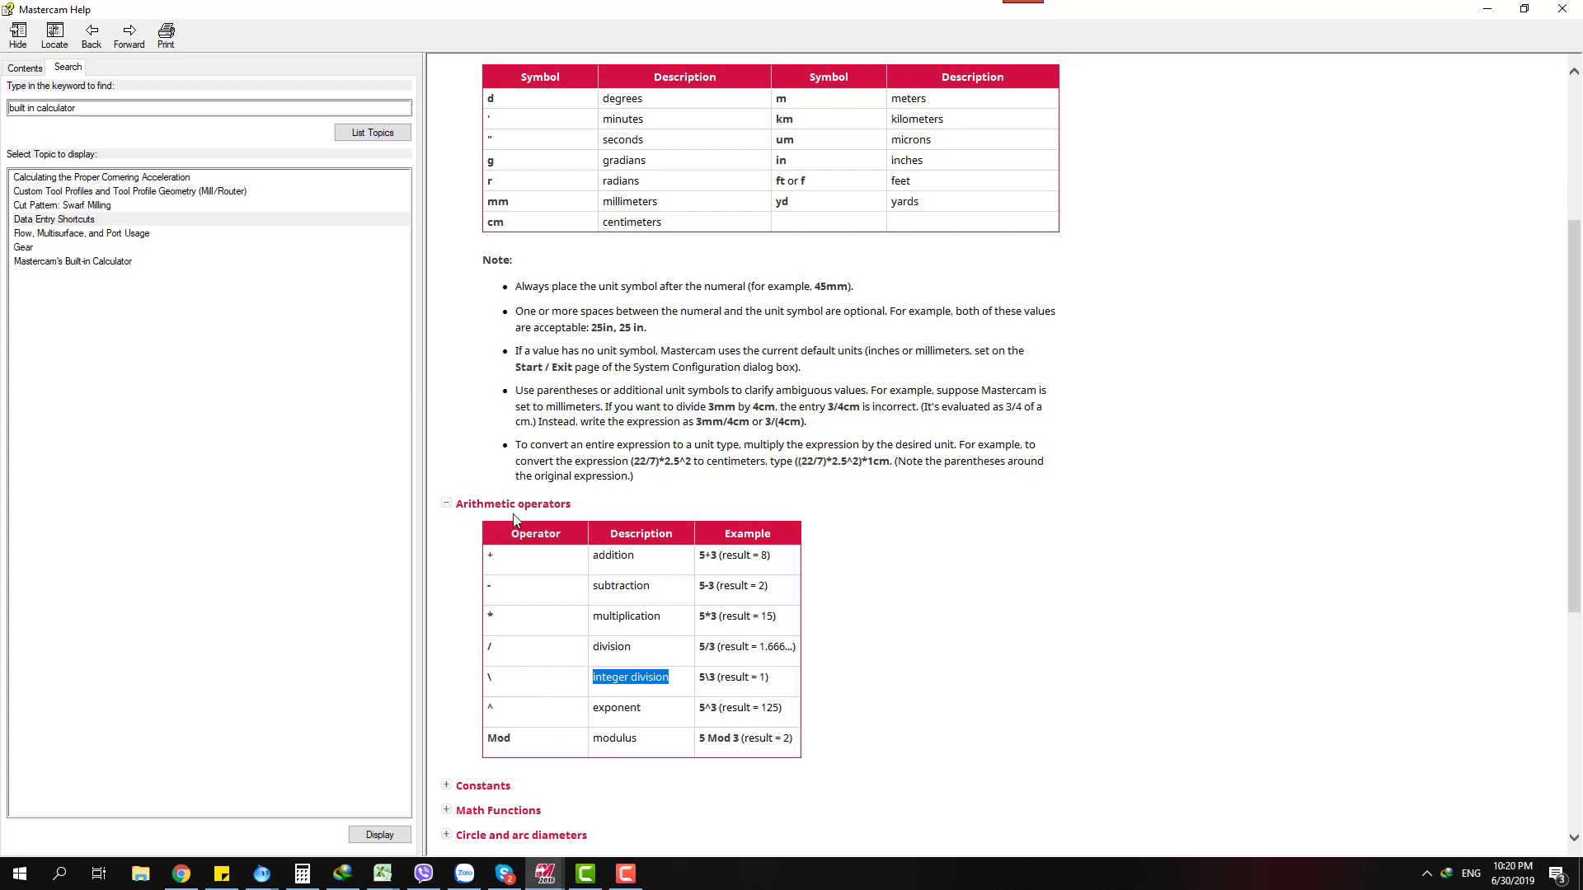
pyautogui.scroll(-5, 742, 609)
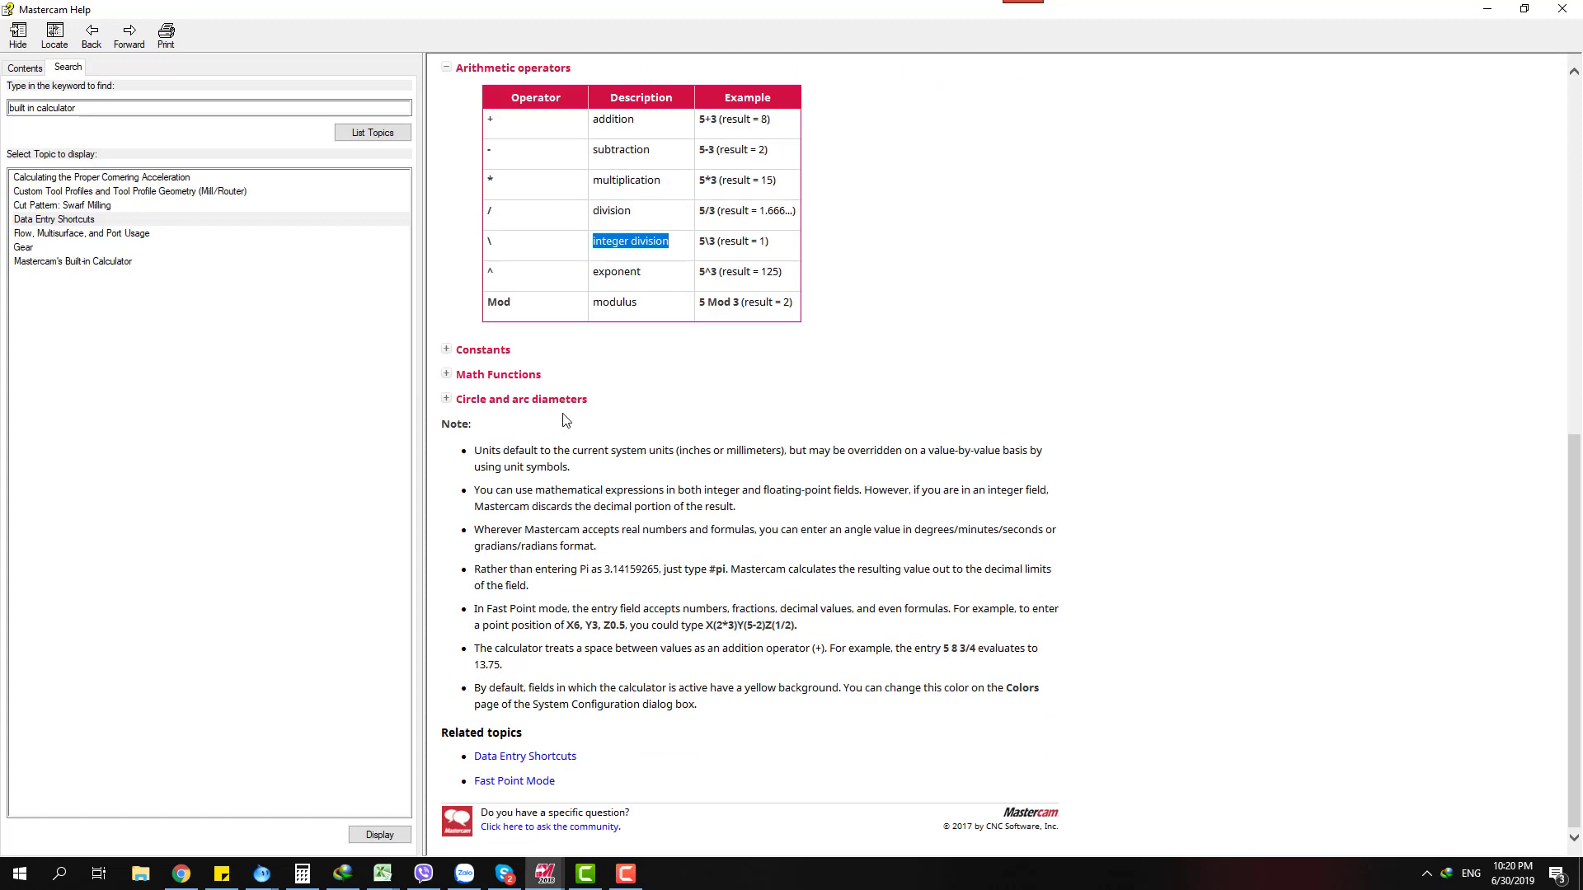
pyautogui.click(446, 349)
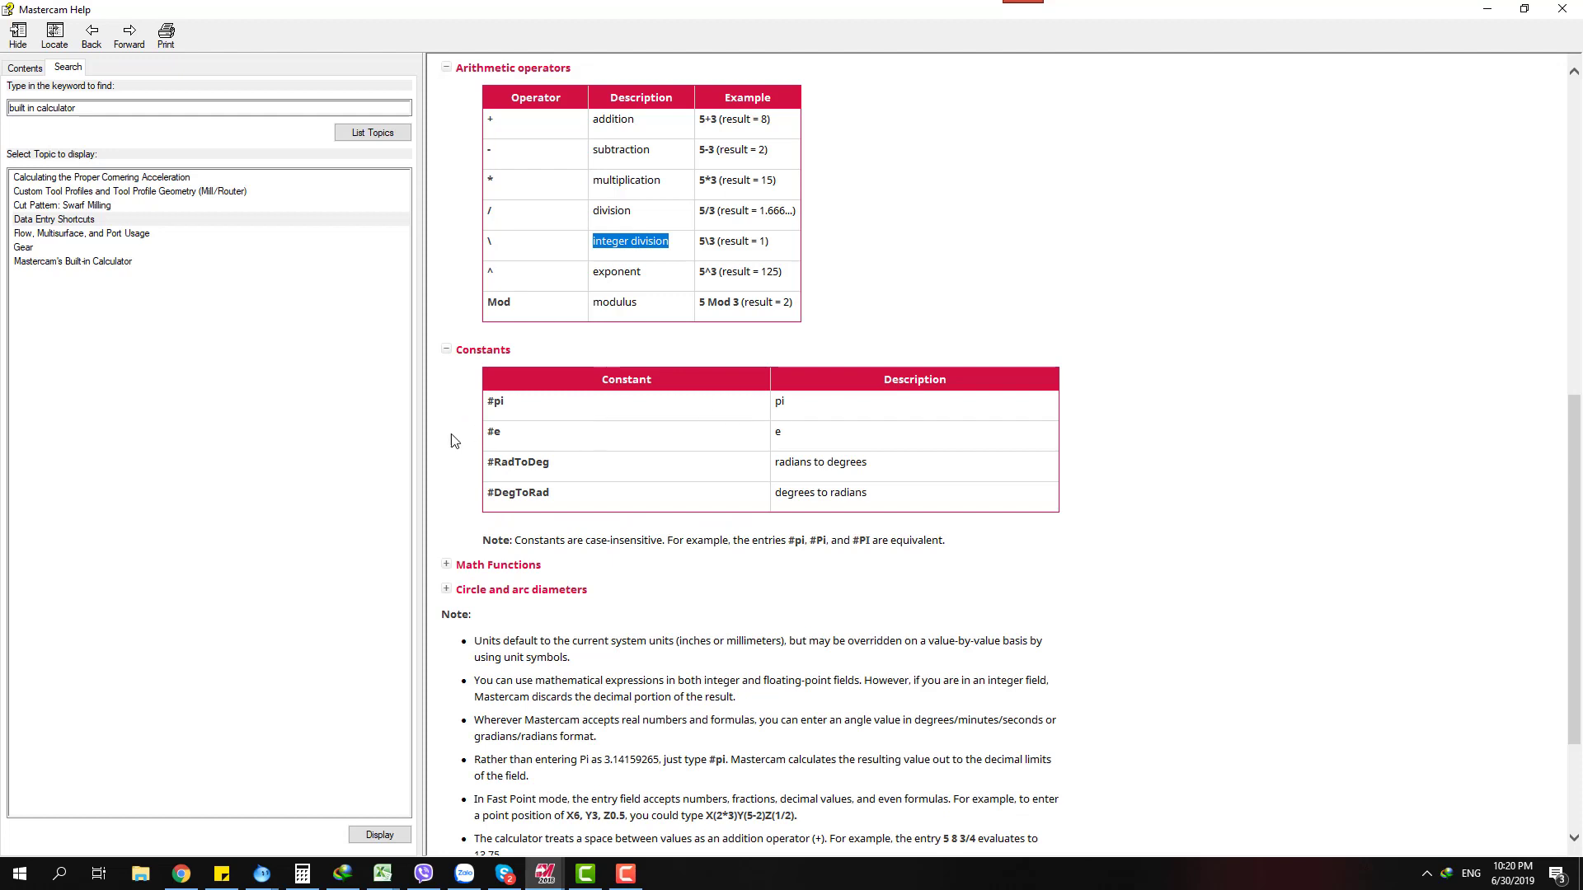
pyautogui.moveTo(808, 404); pyautogui.dragTo(779, 404)
pyautogui.hotkey('ctrl', 'c')
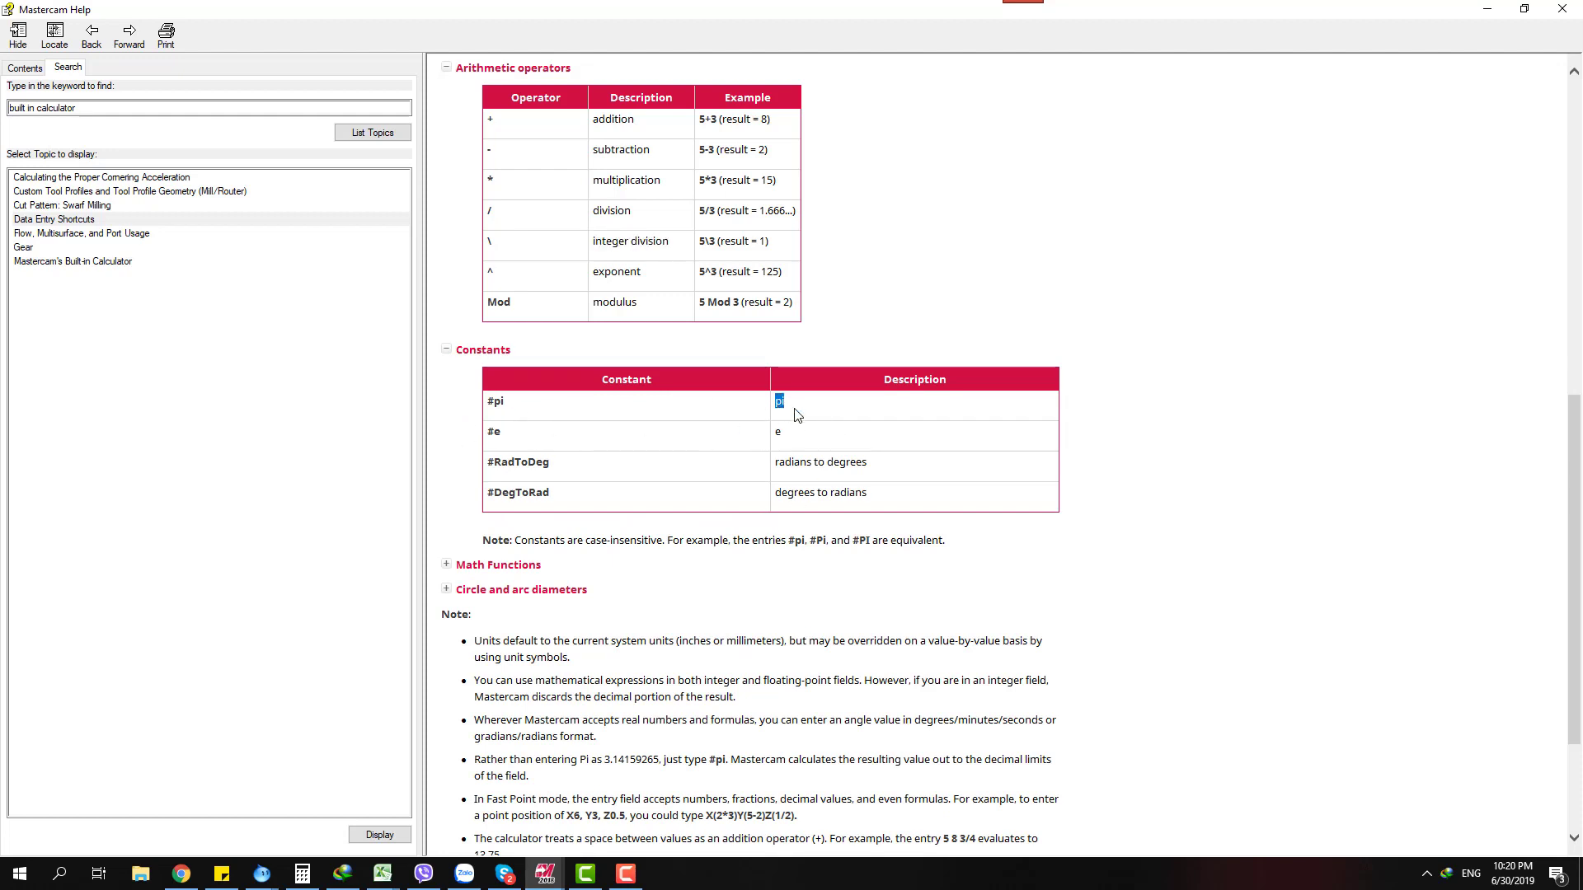
# Try the copied text pi as the second drill operation's retract value
pyautogui.moveTo(548, 876)
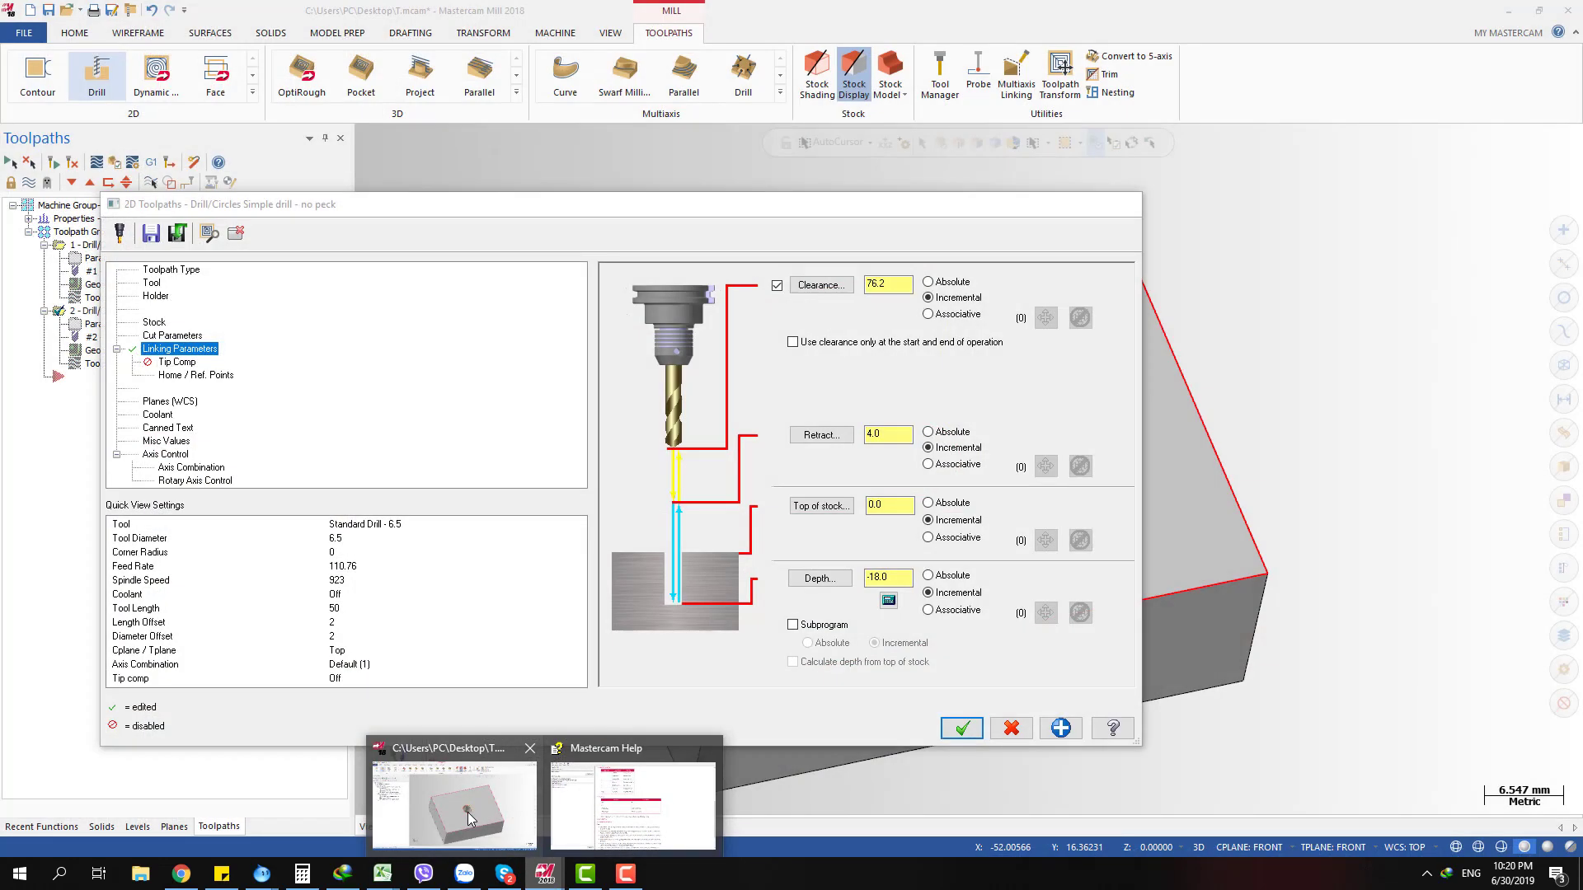
pyautogui.click(449, 787)
pyautogui.doubleClick(876, 433)
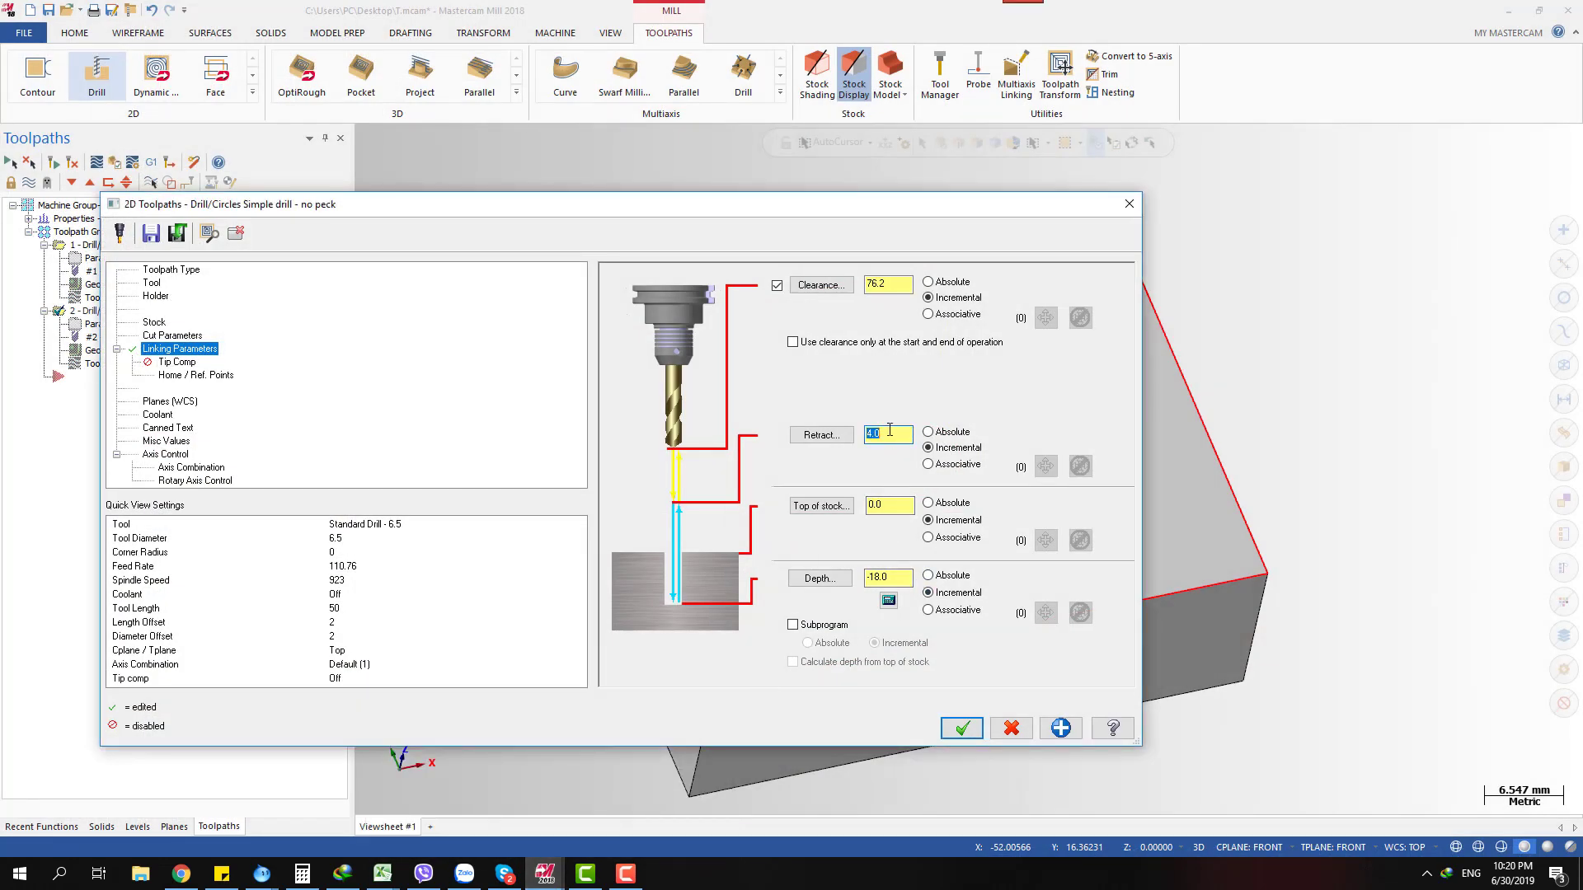
pyautogui.hotkey('ctrl', 'v')
pyautogui.press('Return')
pyautogui.write('(')
pyautogui.press('Return')
# Copy the # sign from the pi constant in the calculator help and set the retract distance to #pi
pyautogui.moveTo(545, 872)
pyautogui.click(569, 819)
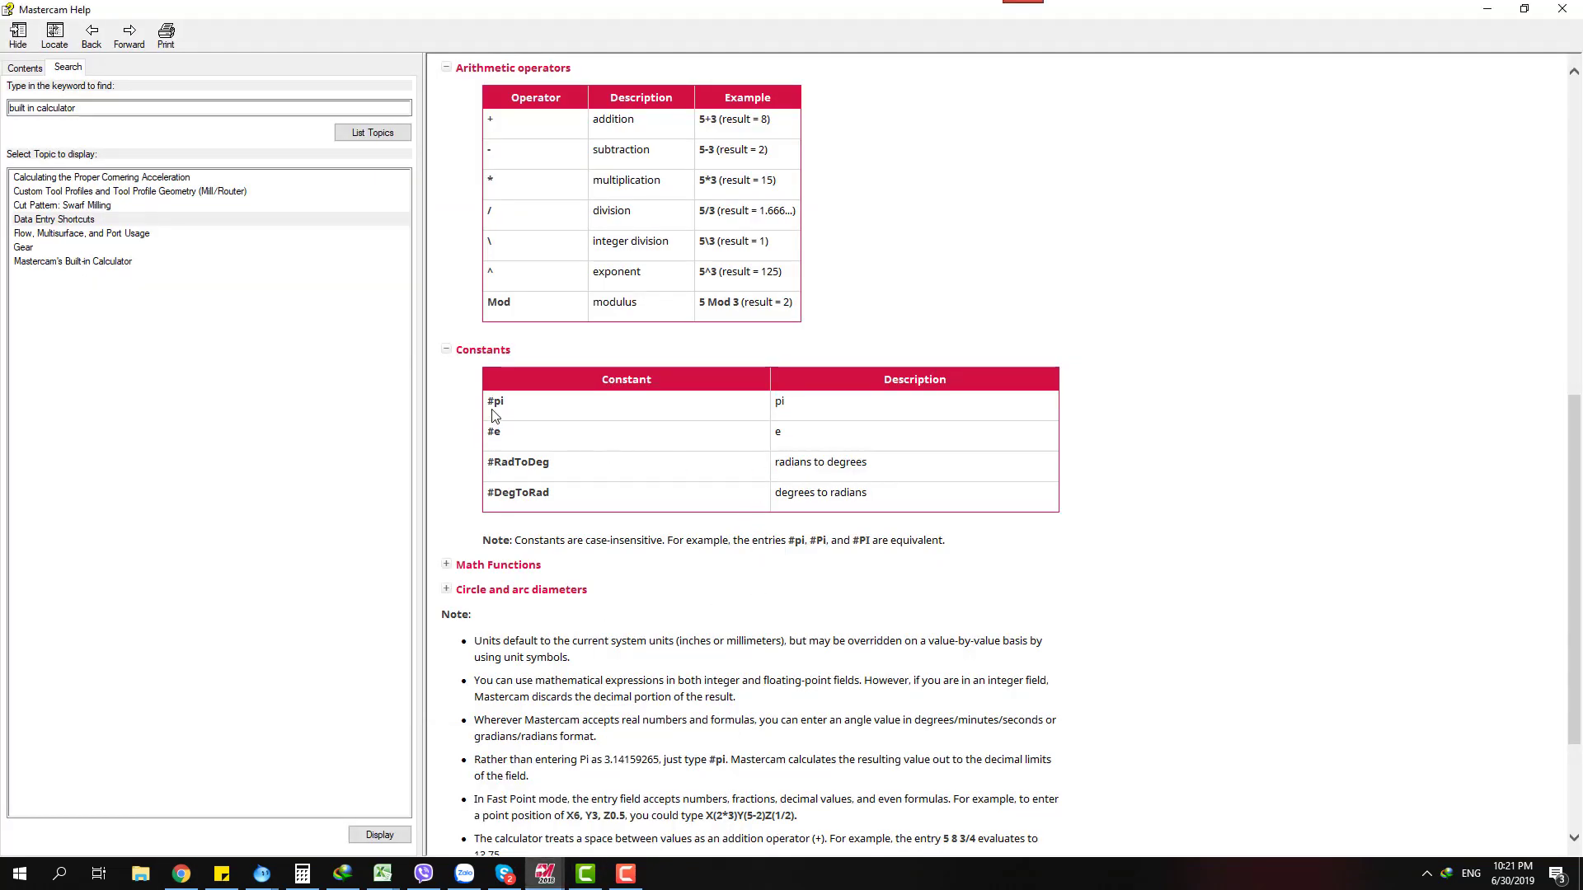
pyautogui.moveTo(487, 401); pyautogui.dragTo(493, 402)
pyautogui.hotkey('ctrl', 'c')
pyautogui.moveTo(547, 873)
pyautogui.click(513, 819)
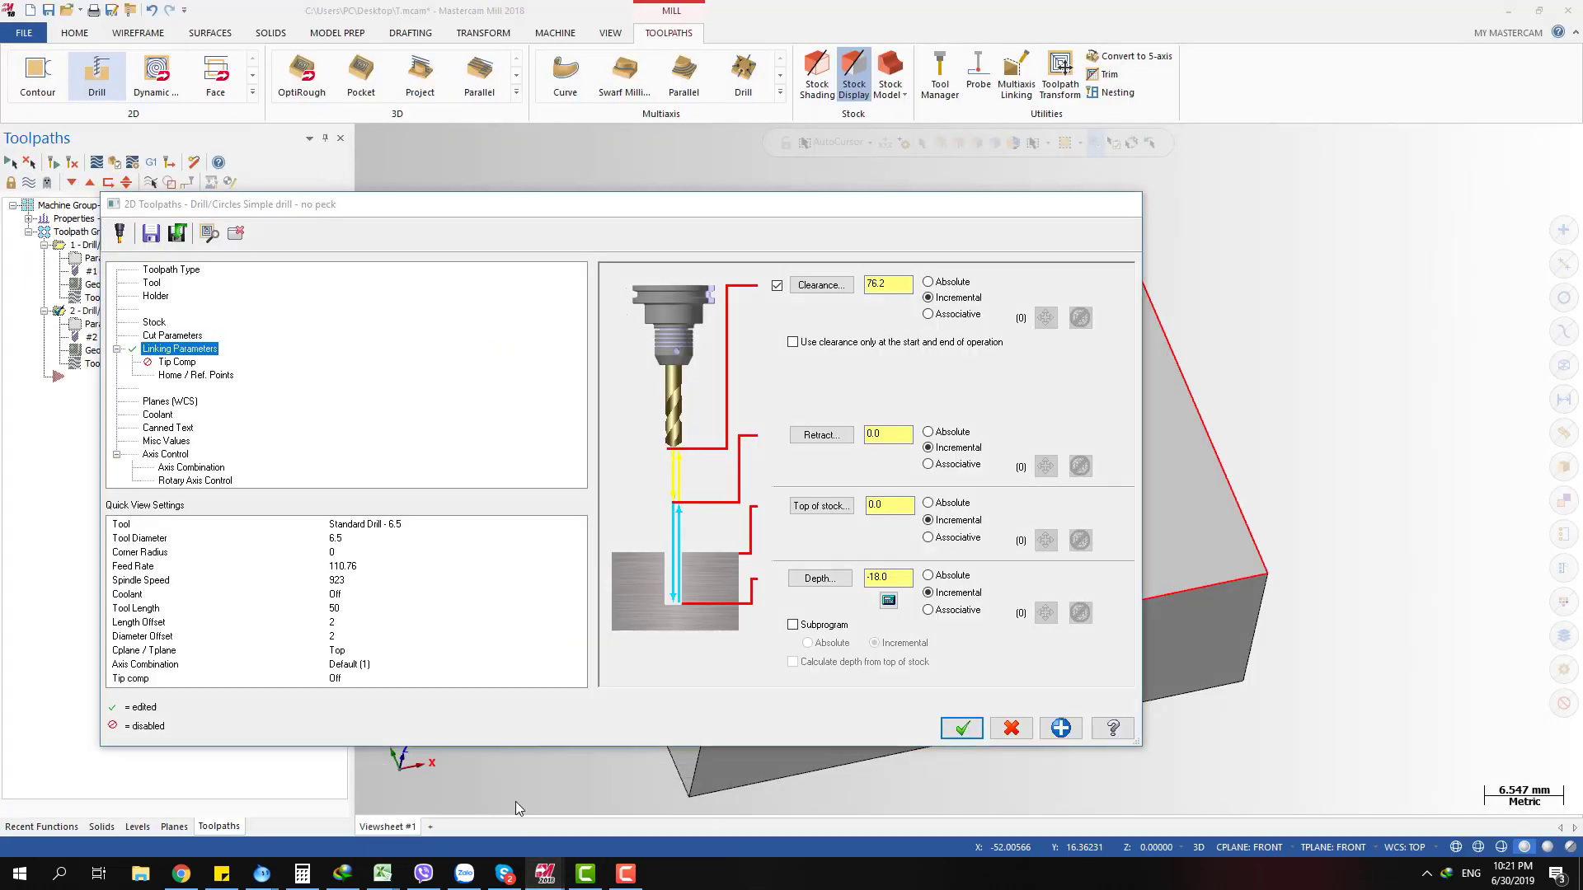
pyautogui.doubleClick(881, 433)
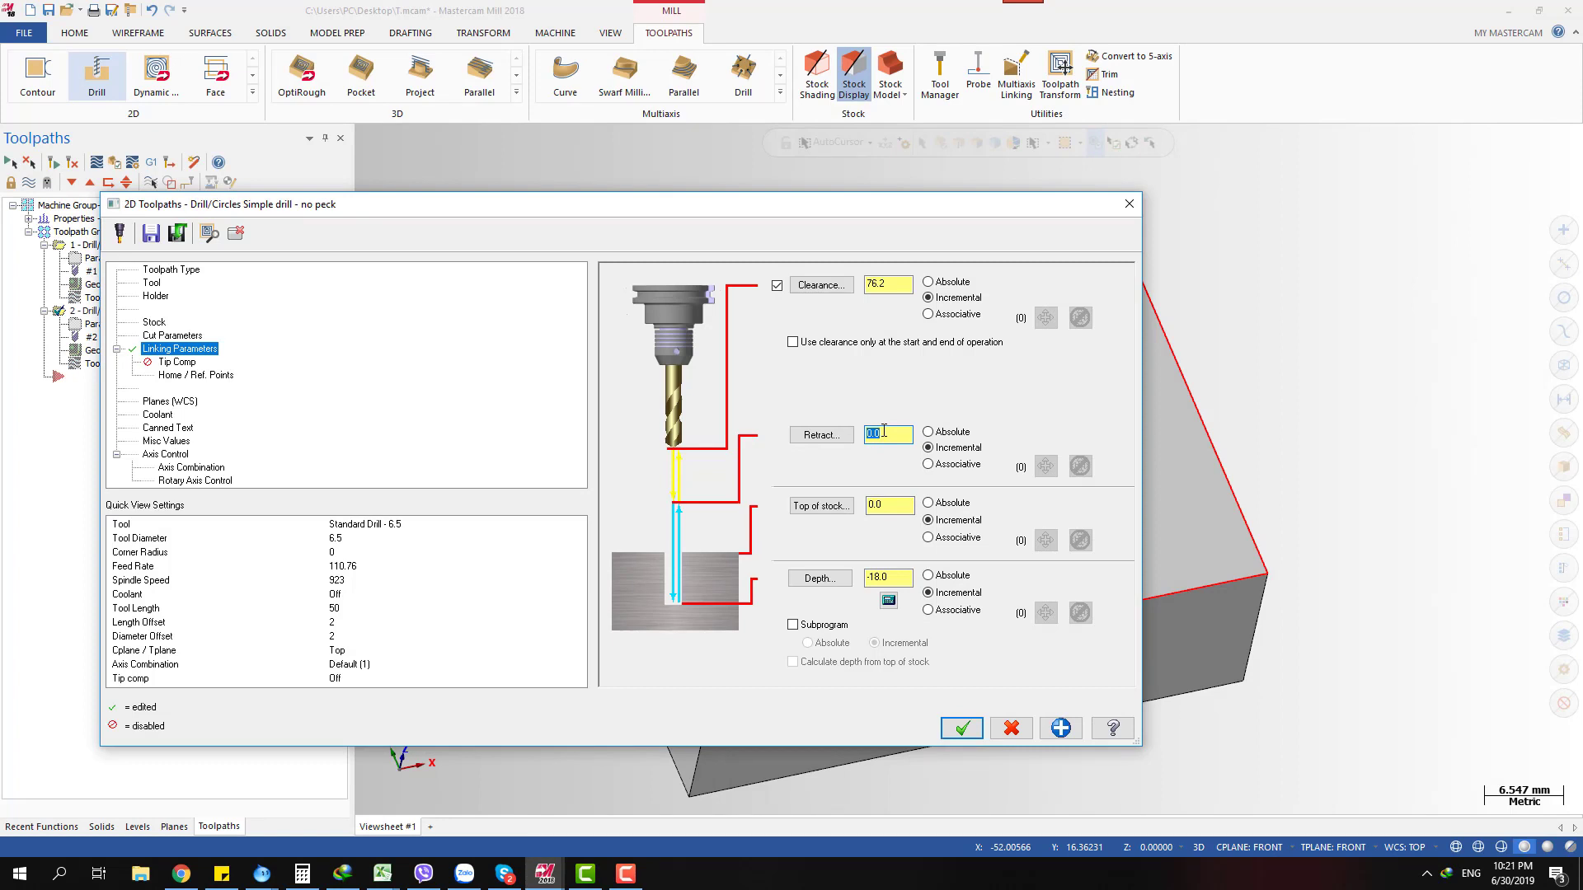
pyautogui.hotkey('ctrl', 'v')
pyautogui.write('pi')
pyautogui.press('Return')
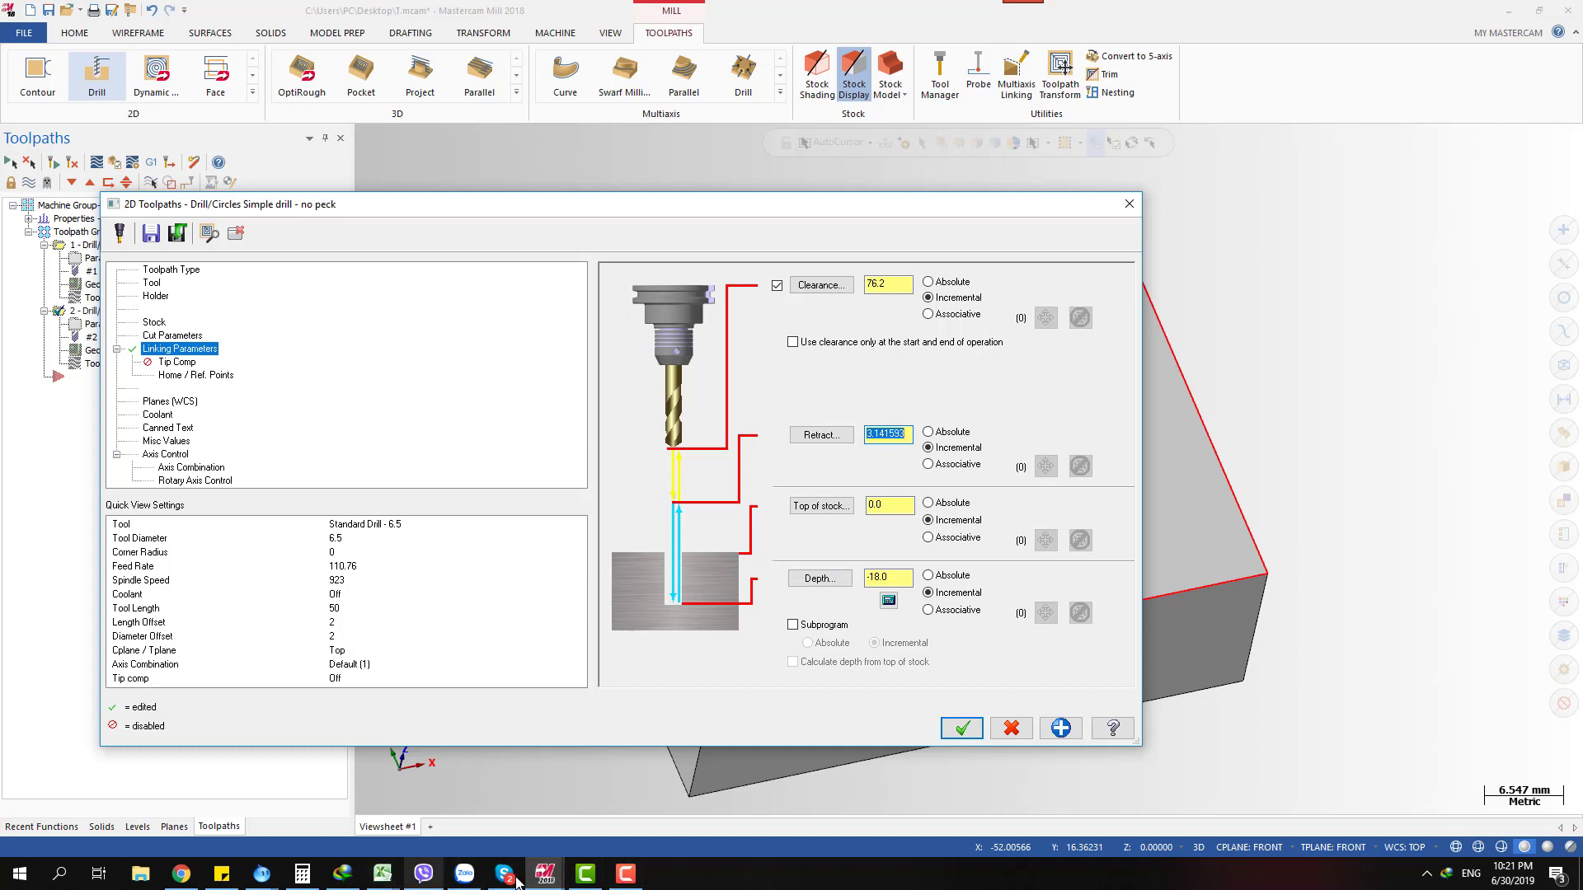
# Expand the Math Functions section of the calculator help and examine its functions, from Abs() to Cos()
pyautogui.moveTo(554, 875)
pyautogui.click(646, 793)
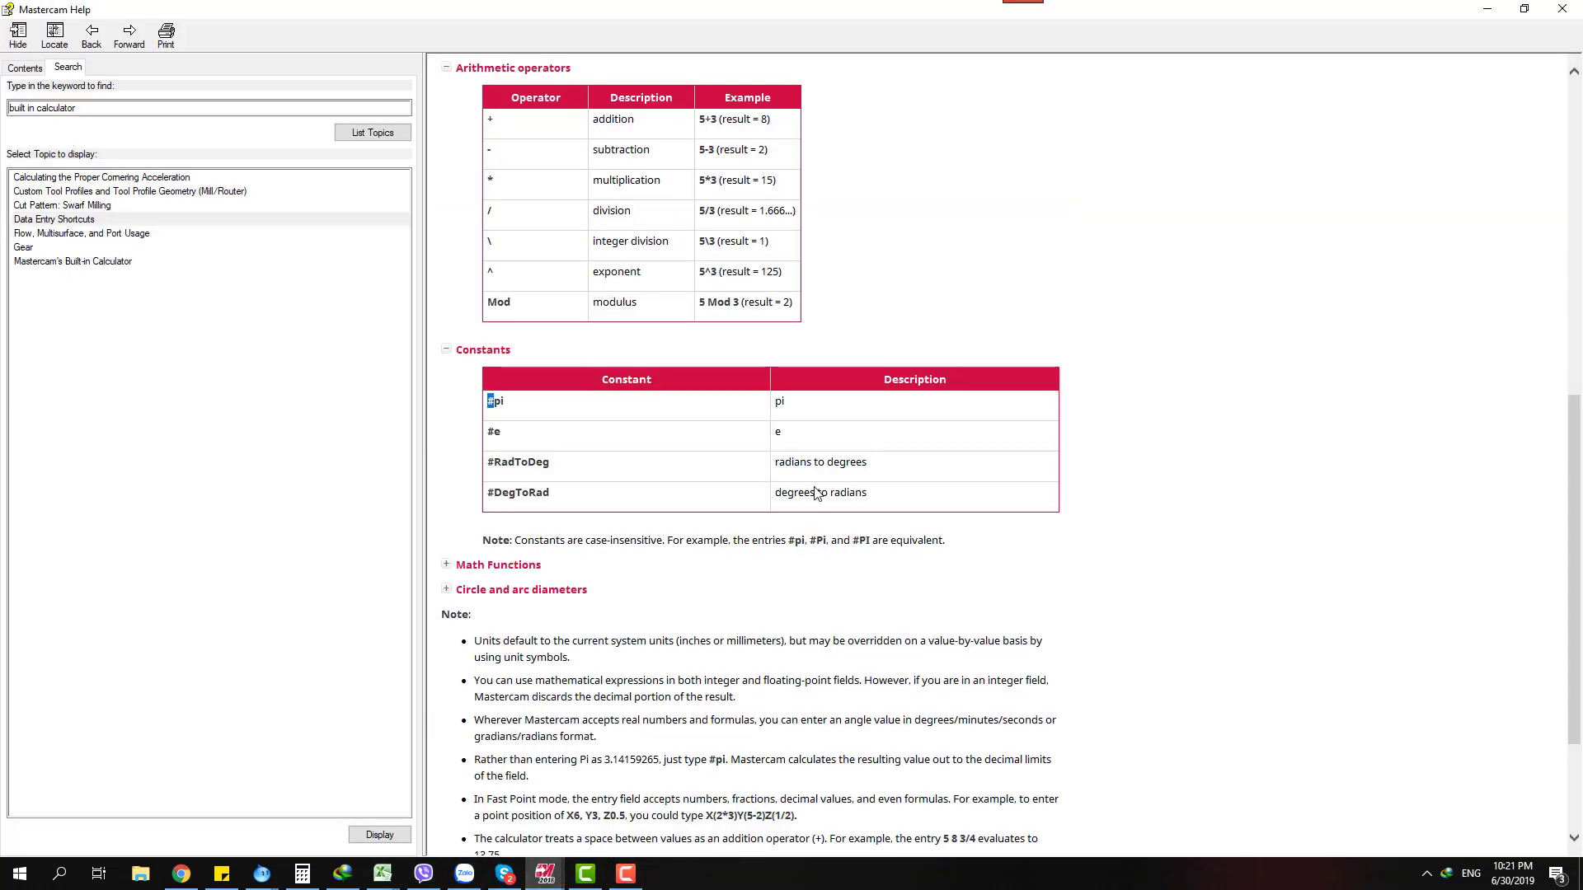
pyautogui.click(506, 569)
pyautogui.scroll(-7, 654, 636)
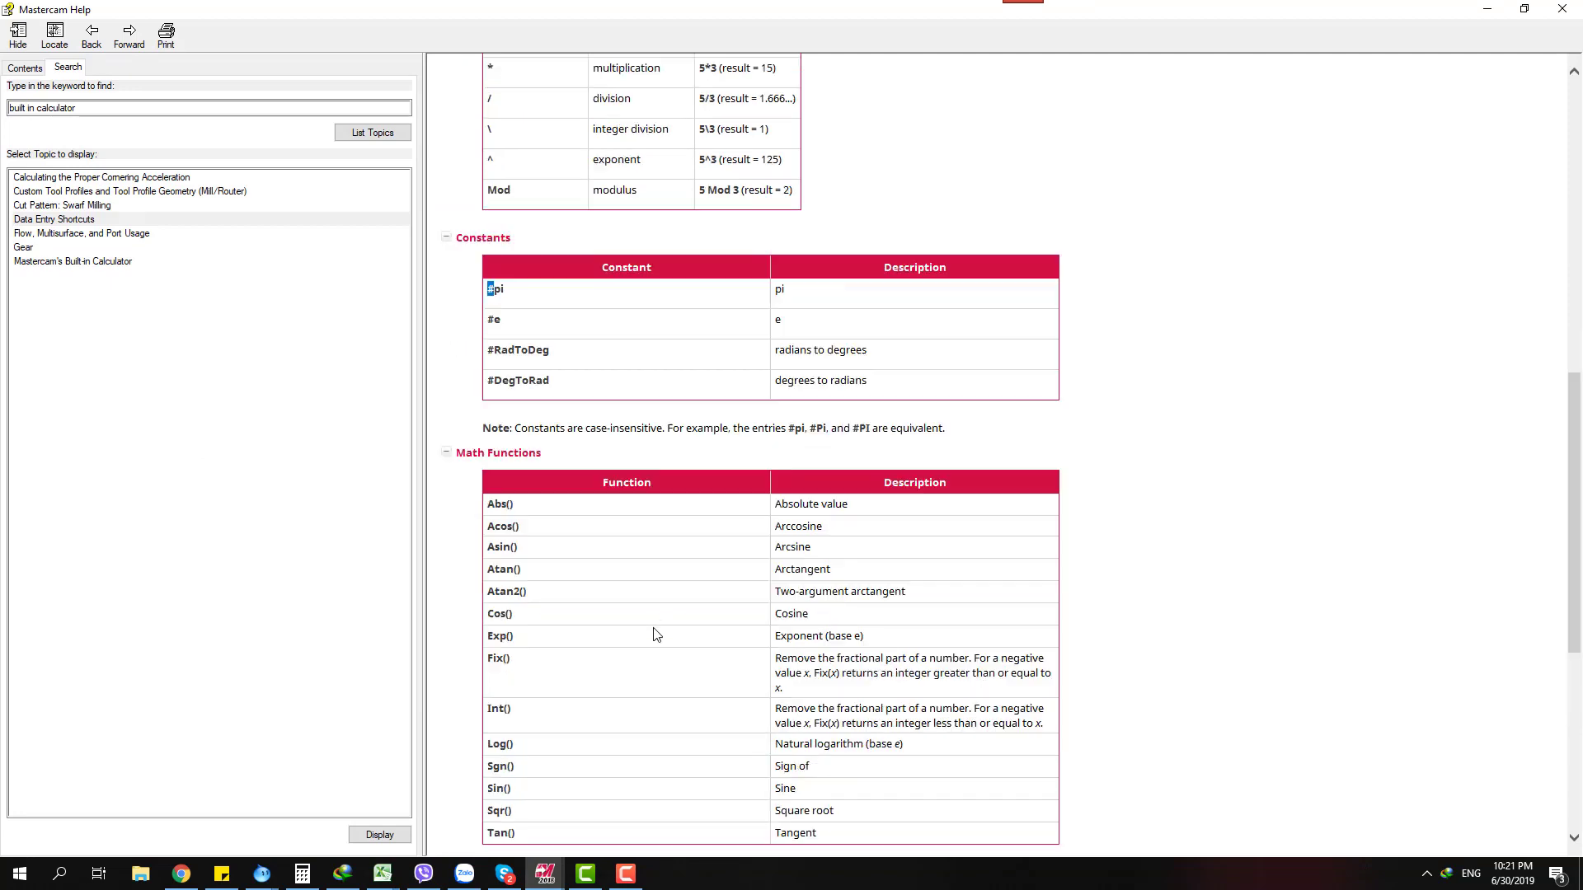
pyautogui.scroll(7, 624, 520)
pyautogui.scroll(-3, 626, 520)
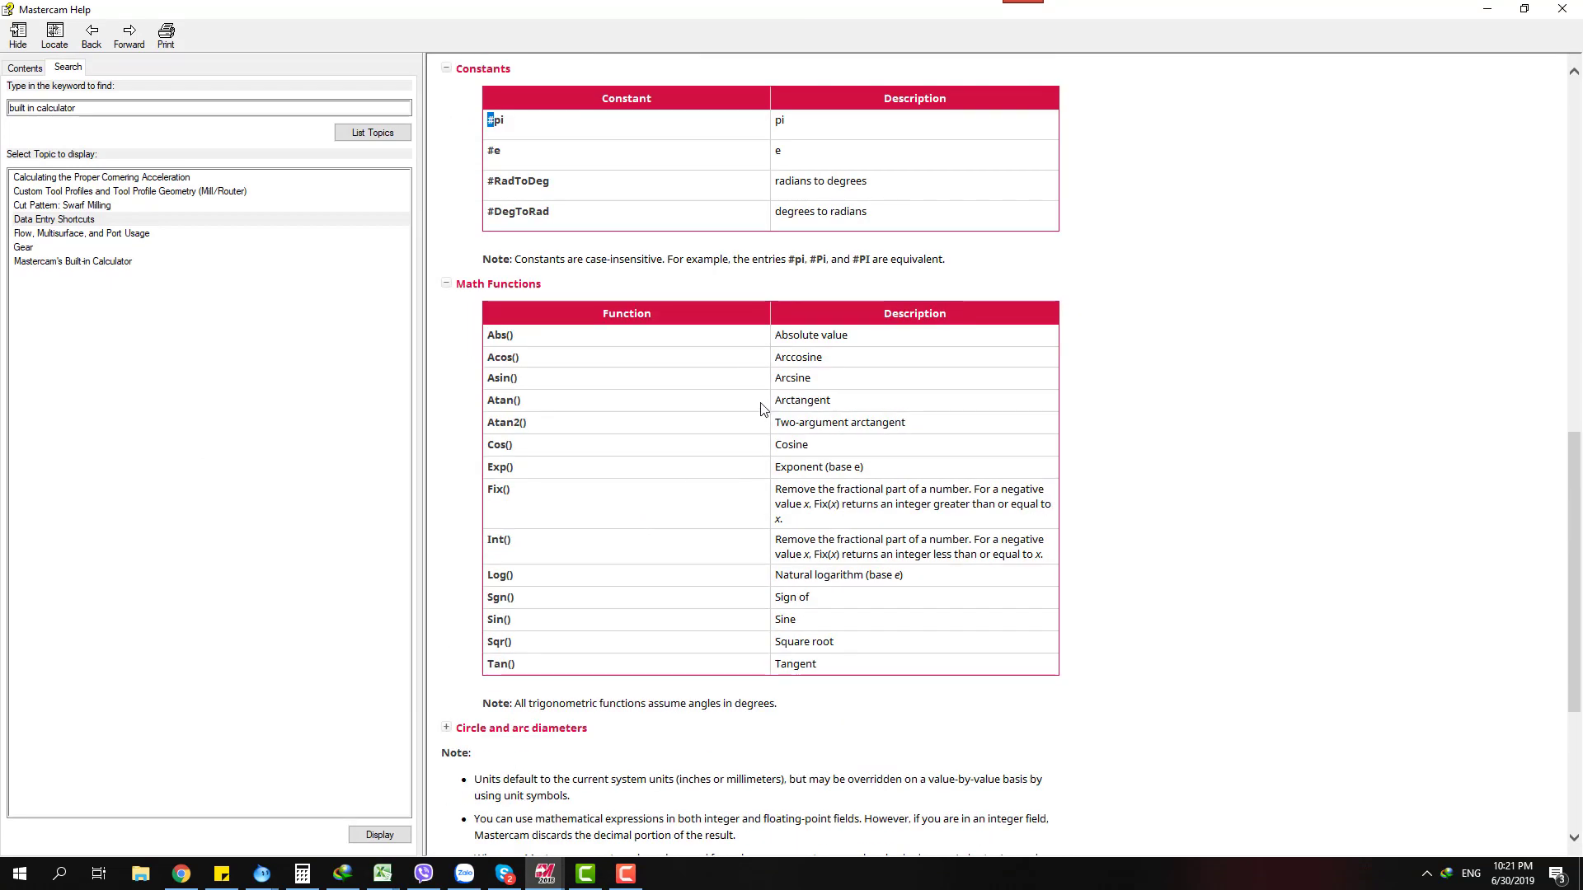
pyautogui.moveTo(518, 336); pyautogui.dragTo(615, 438)
pyautogui.click(571, 446)
pyautogui.click(905, 418)
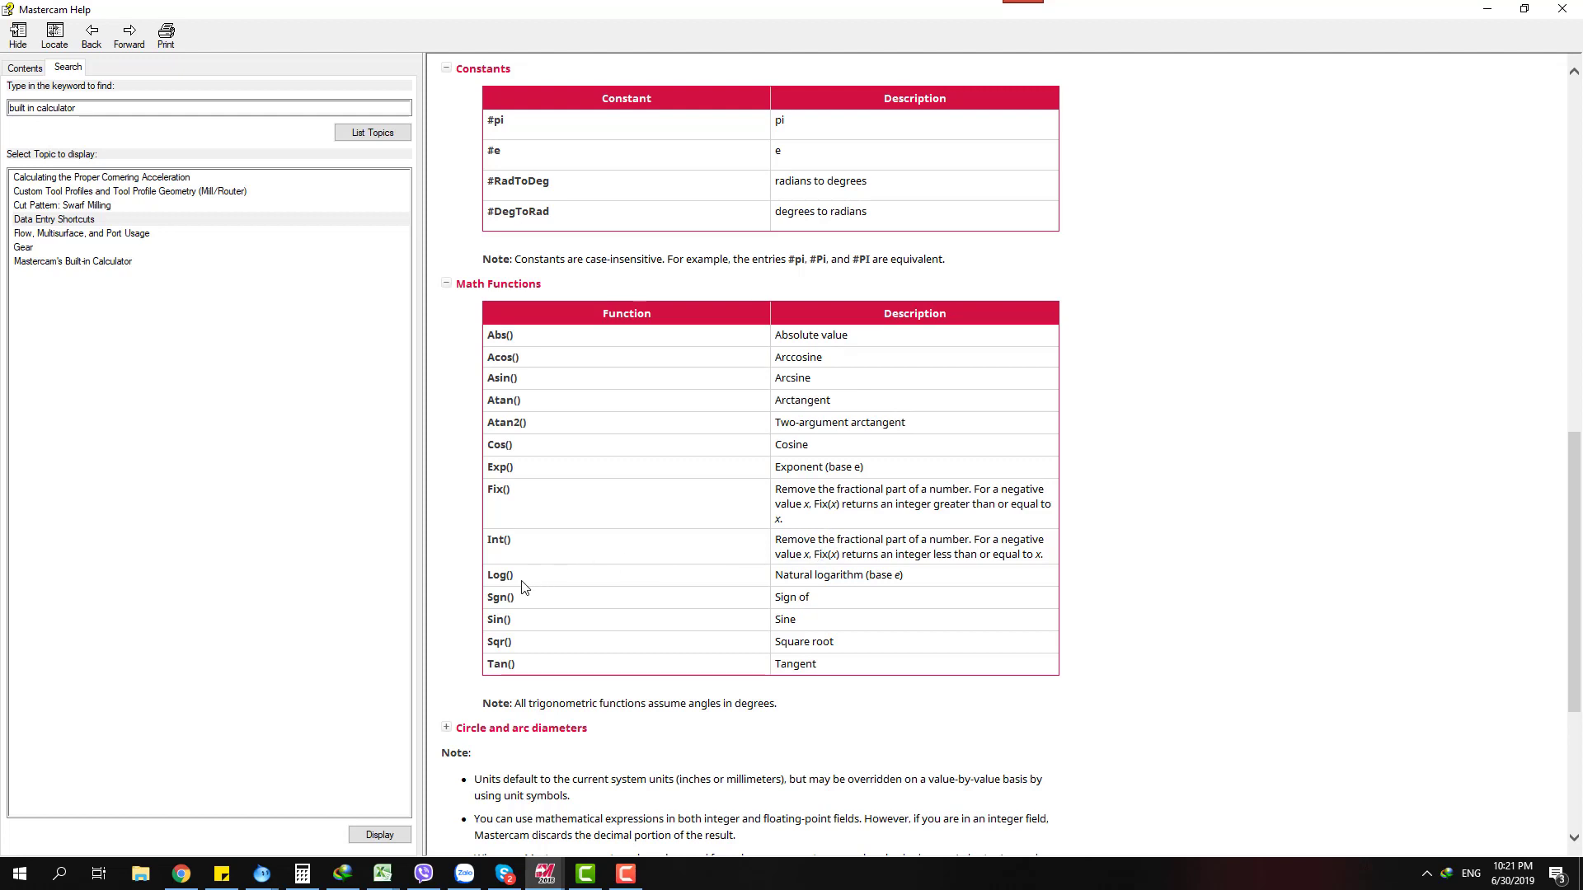
# Check the Sin() function in the calculator help, return to the drill operation and set its retract distance to sin(30)
pyautogui.moveTo(516, 627); pyautogui.dragTo(490, 620)
pyautogui.moveTo(797, 620); pyautogui.dragTo(749, 666)
pyautogui.click(602, 501)
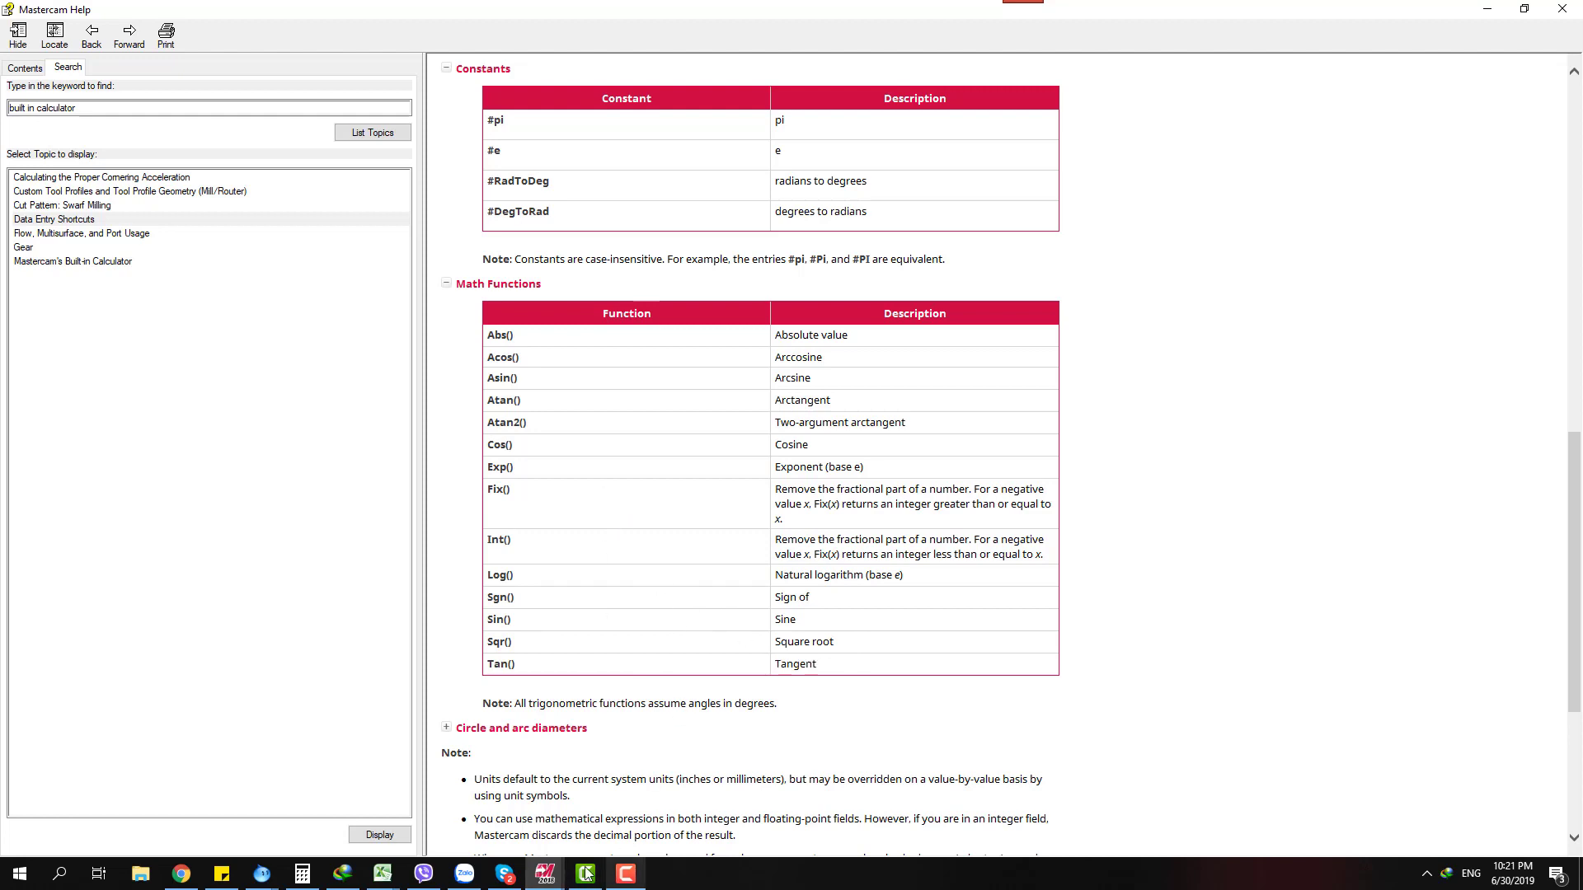
pyautogui.moveTo(552, 878)
pyautogui.click(528, 808)
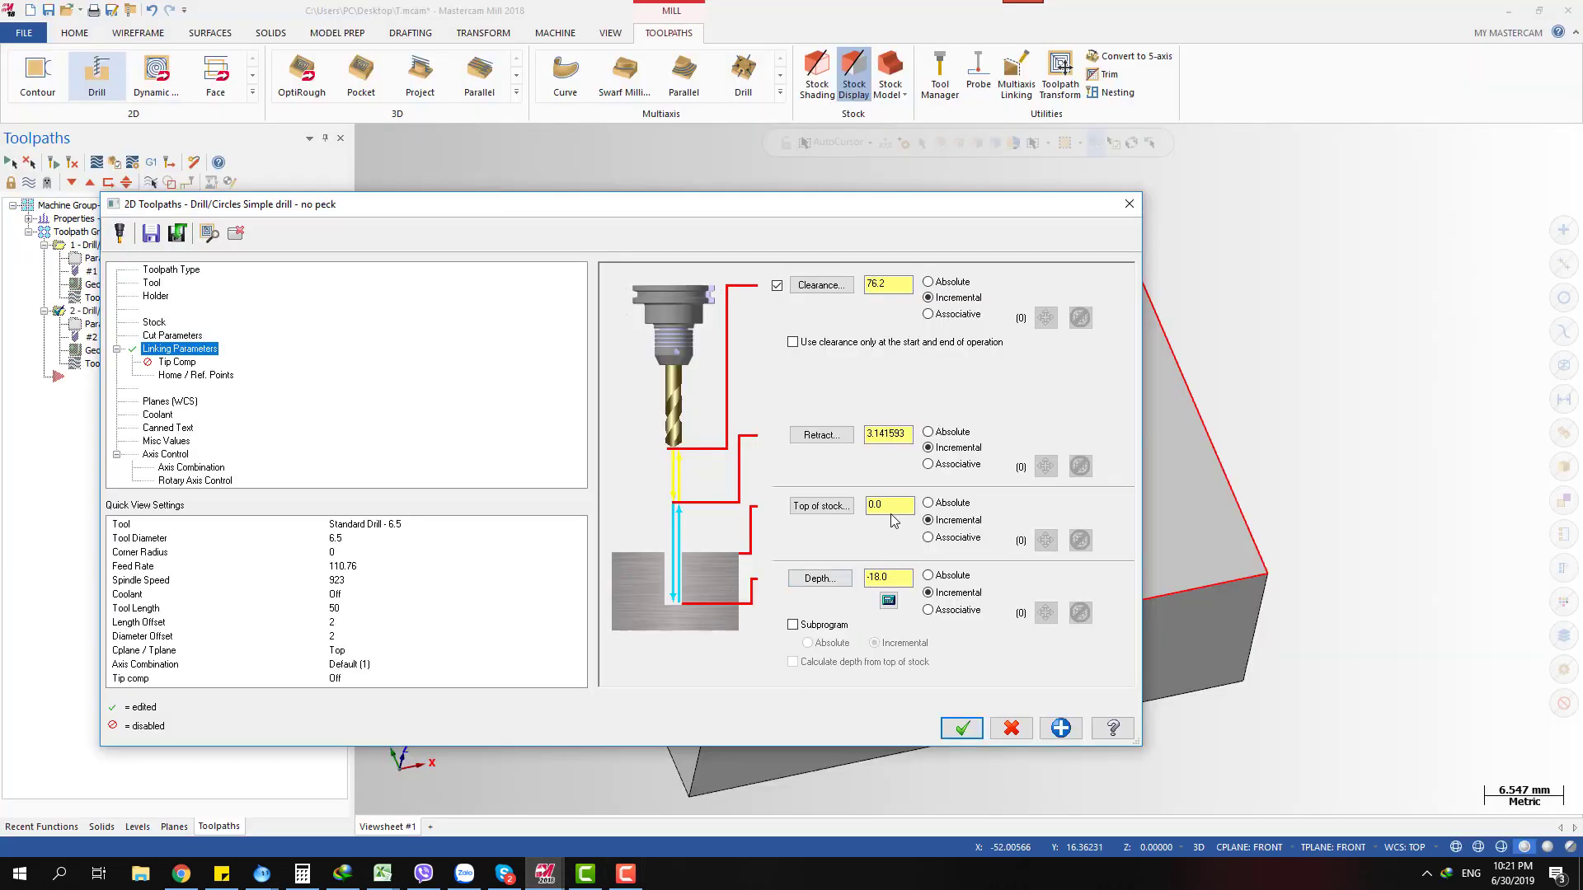
pyautogui.doubleClick(891, 437)
pyautogui.write('sin(30)')
pyautogui.press('Return')
# Reopen the calculator help, expand Circle and arc diameters, and examine its notes, including the example formula X(2*3)Y(5-2)Z(1/2)
pyautogui.click(545, 875)
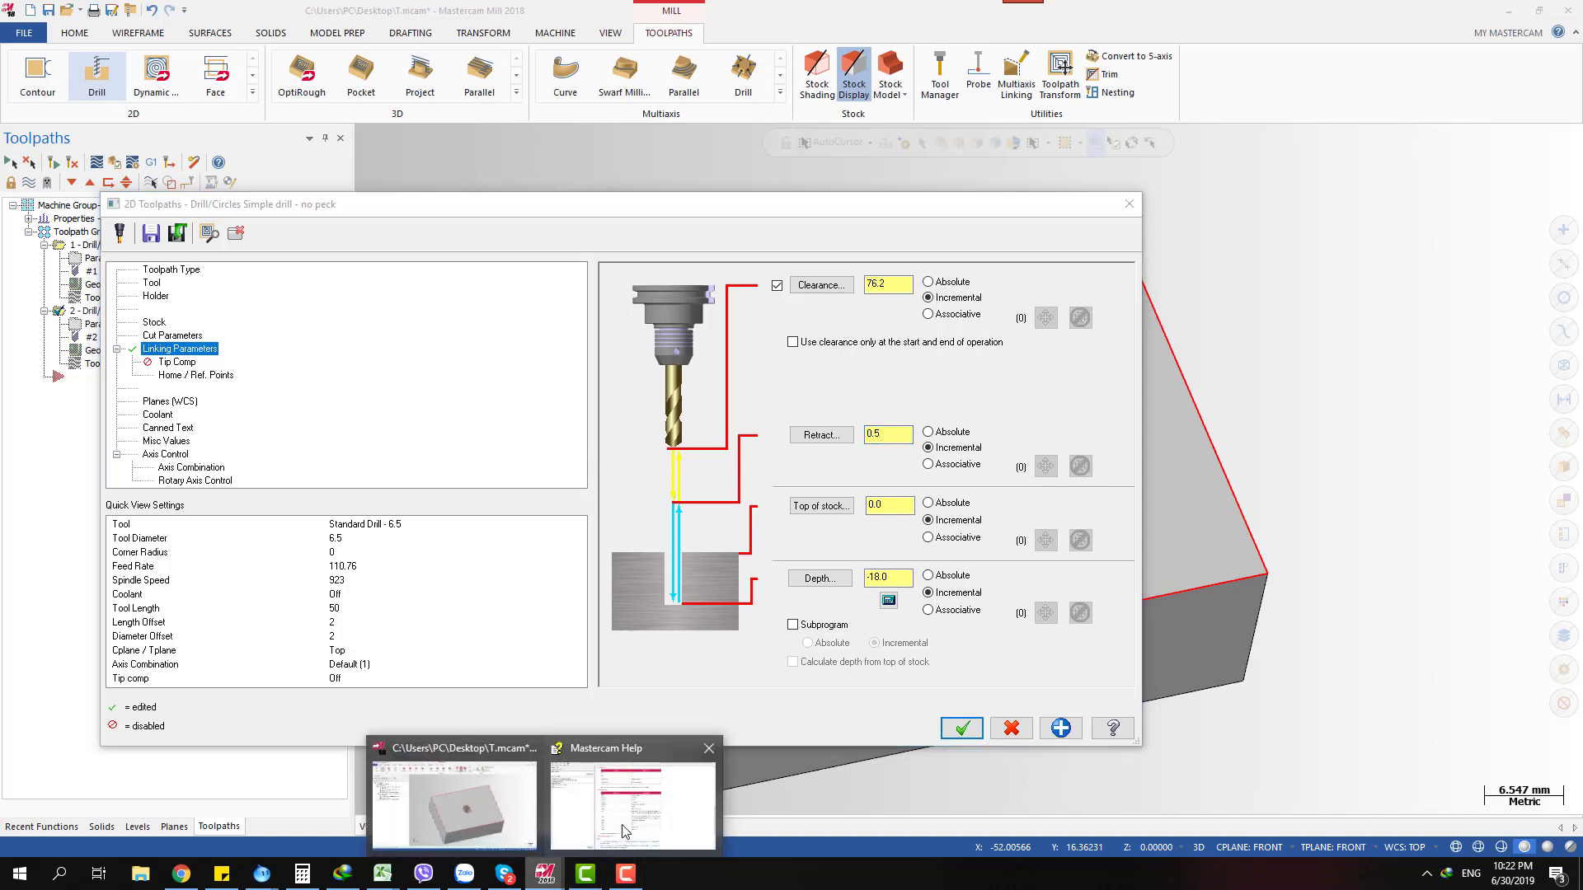
pyautogui.click(623, 830)
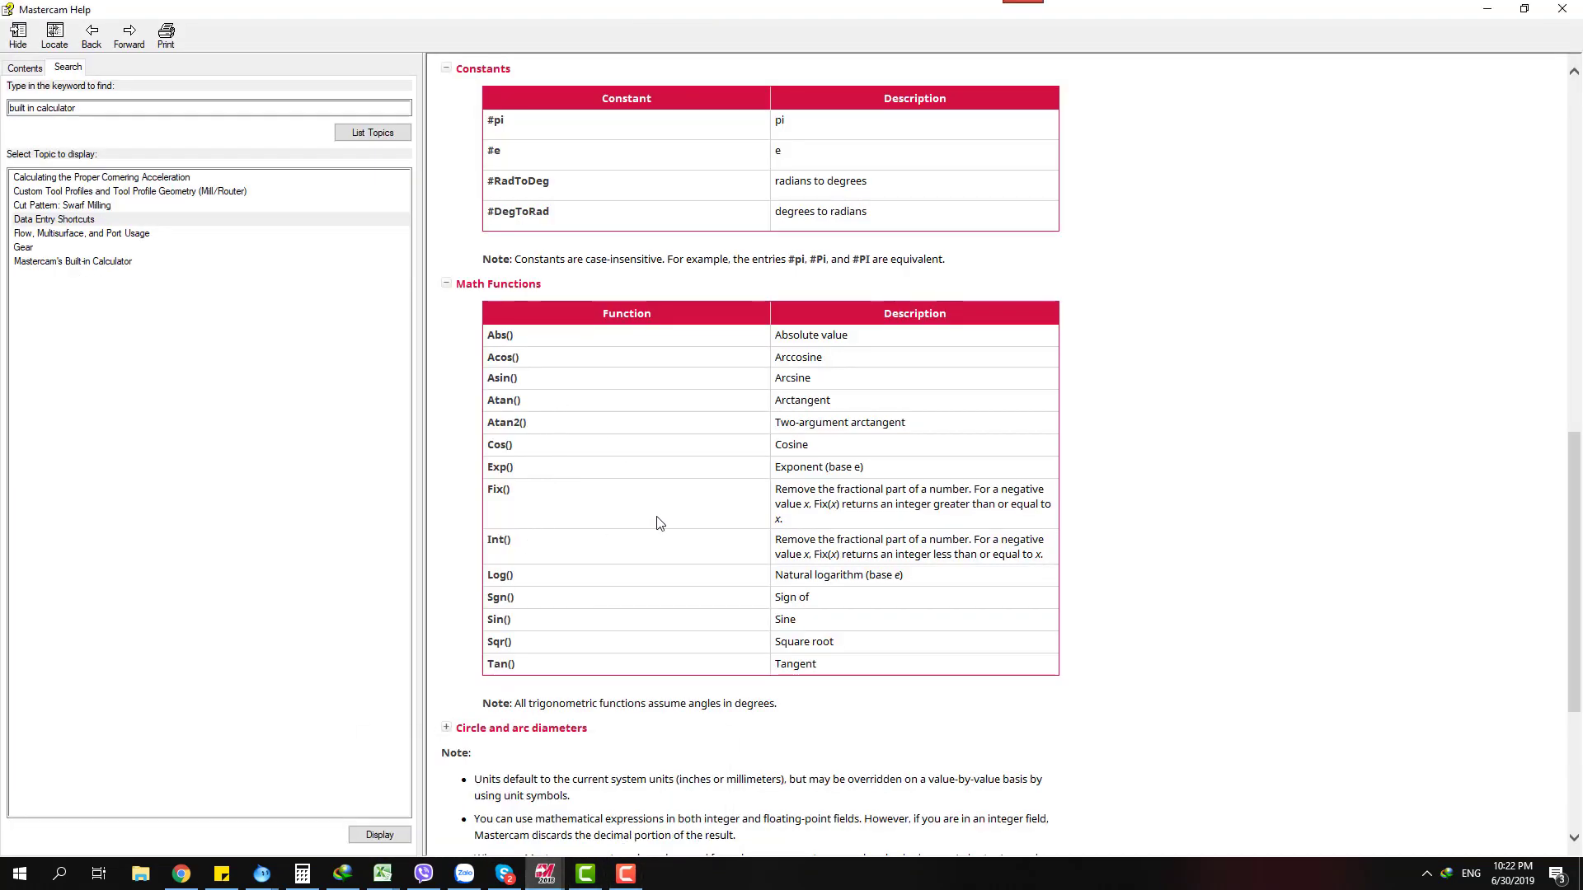
pyautogui.click(448, 729)
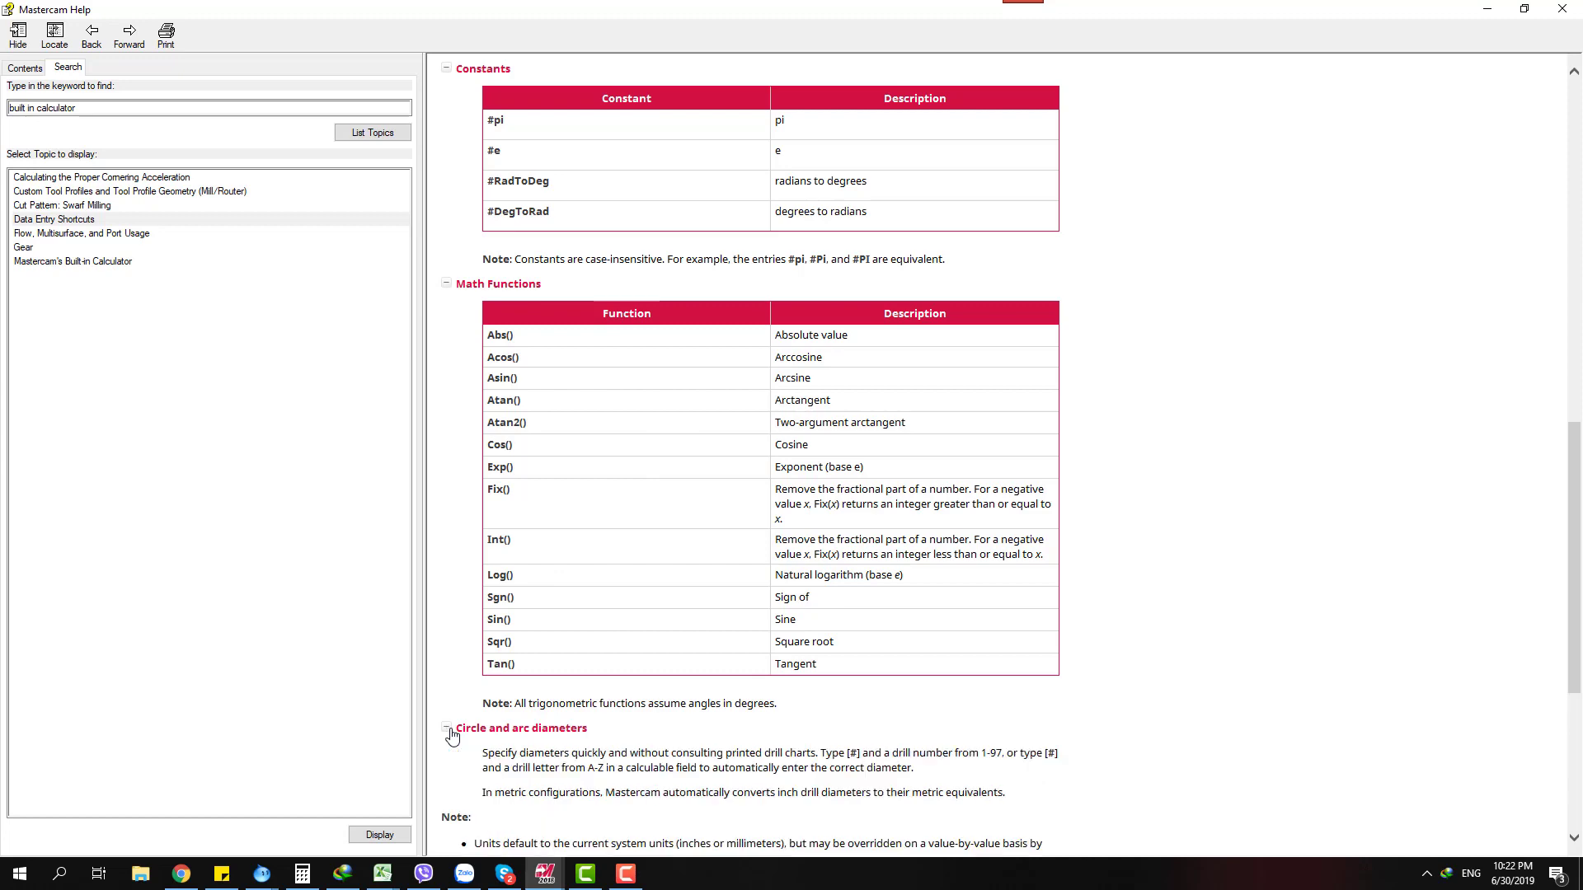
pyautogui.scroll(-3, 709, 684)
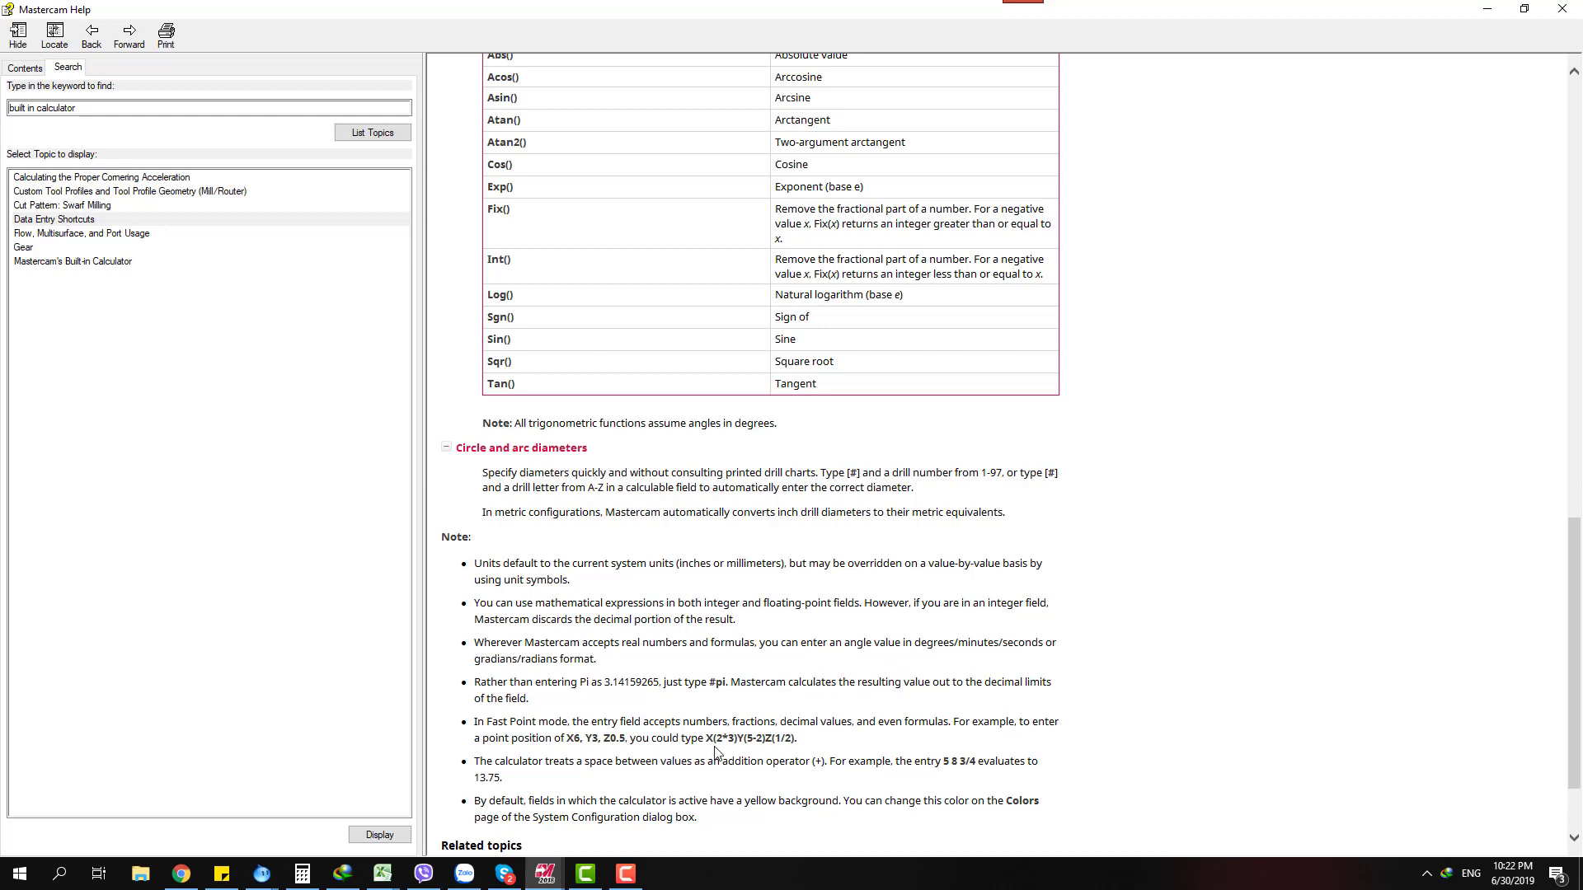
pyautogui.moveTo(681, 739)
pyautogui.mouseDown()
pyautogui.moveTo(797, 739)
pyautogui.moveTo(710, 739)
pyautogui.mouseUp()
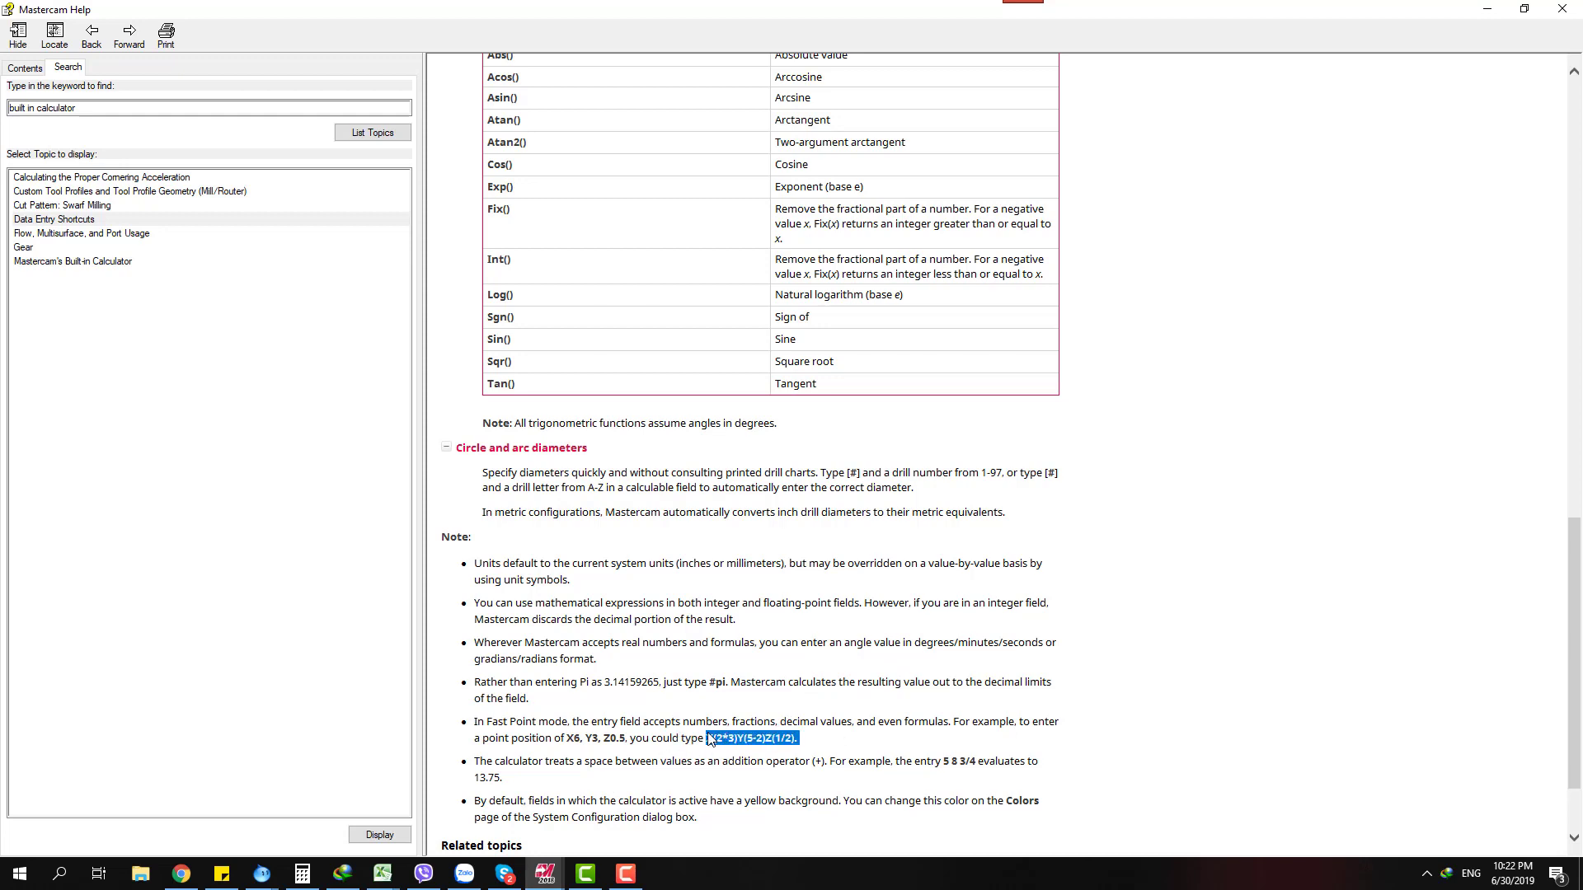
# Return to the drill operation's linking parameters and try the formula (2+3)/(1+2) as the depth value
pyautogui.click(545, 873)
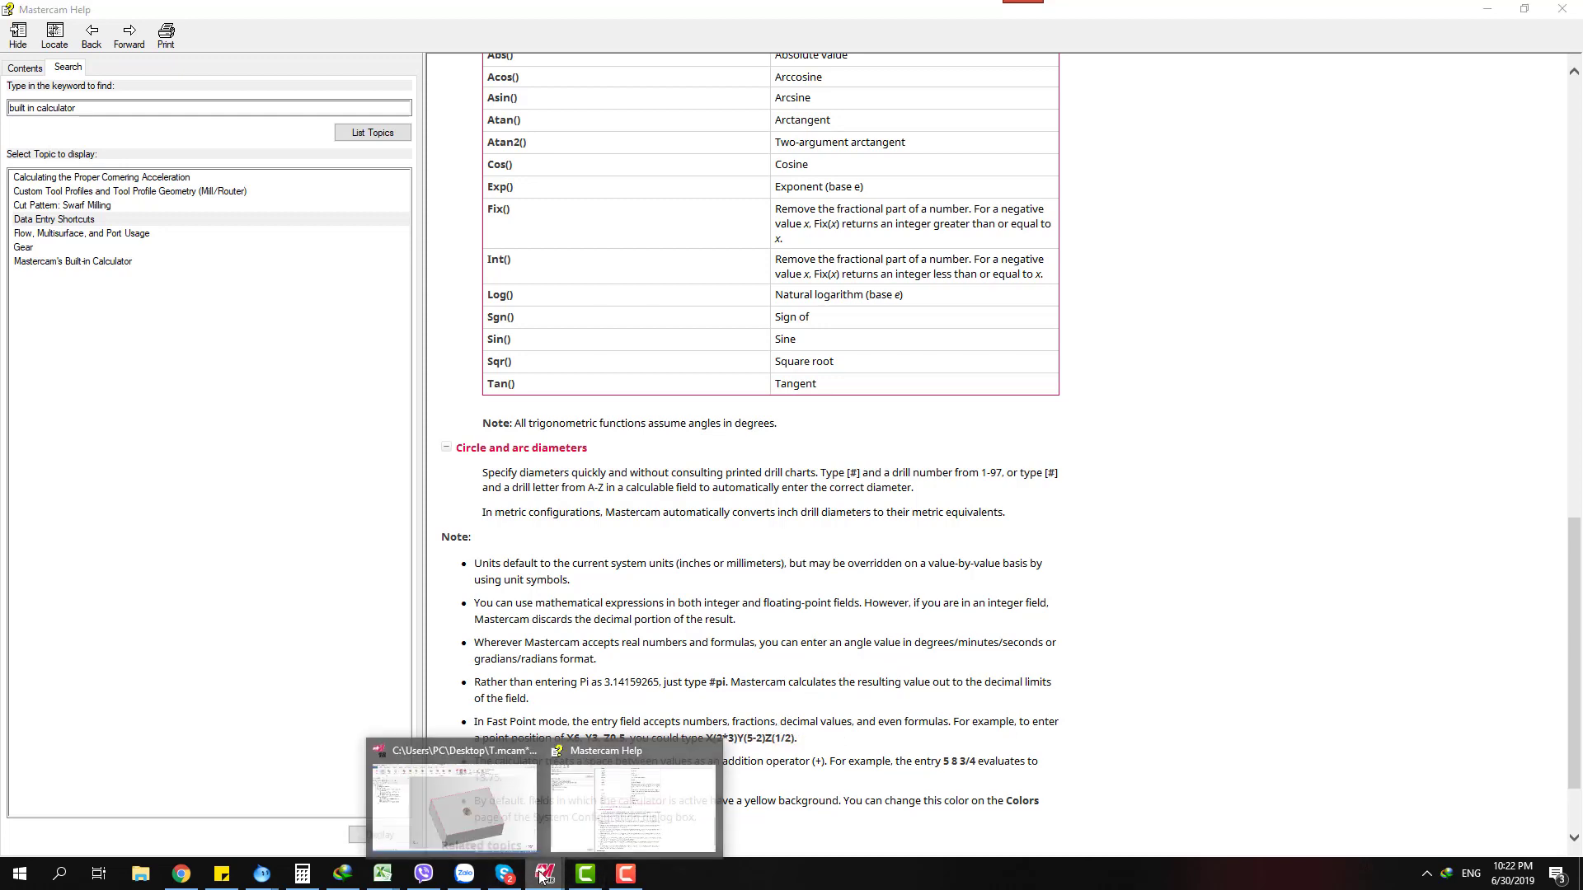
pyautogui.click(491, 805)
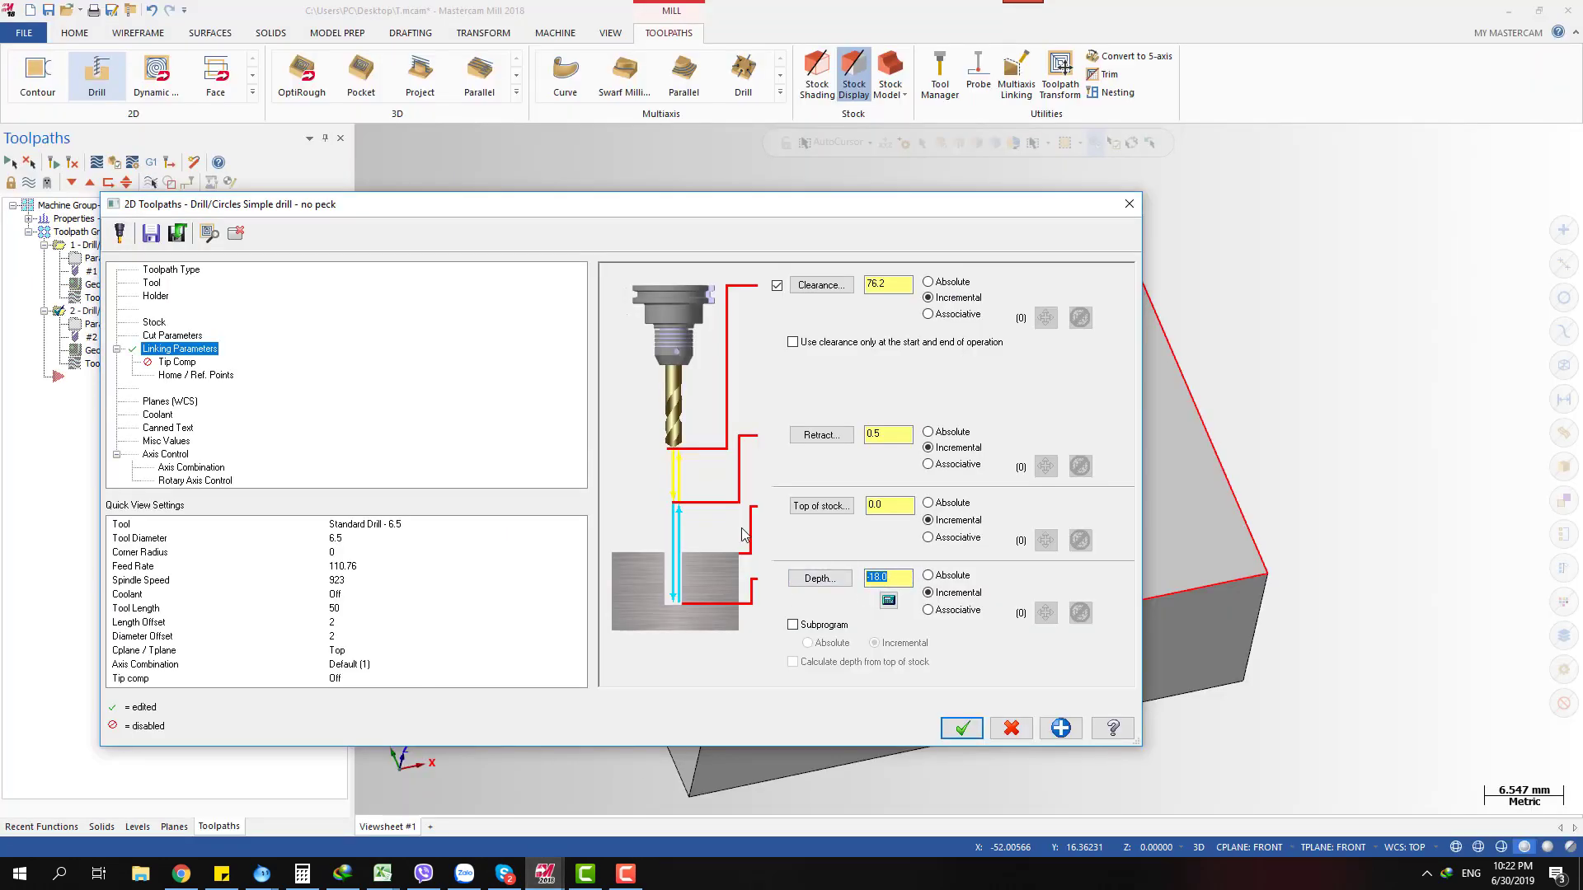
pyautogui.write('(2+3)/(1+2')
pyautogui.press('Return')
# Open the quick drill tables for the depth value, examine the number and letter drill sizes, and close without applying a size
pyautogui.rightClick(884, 577)
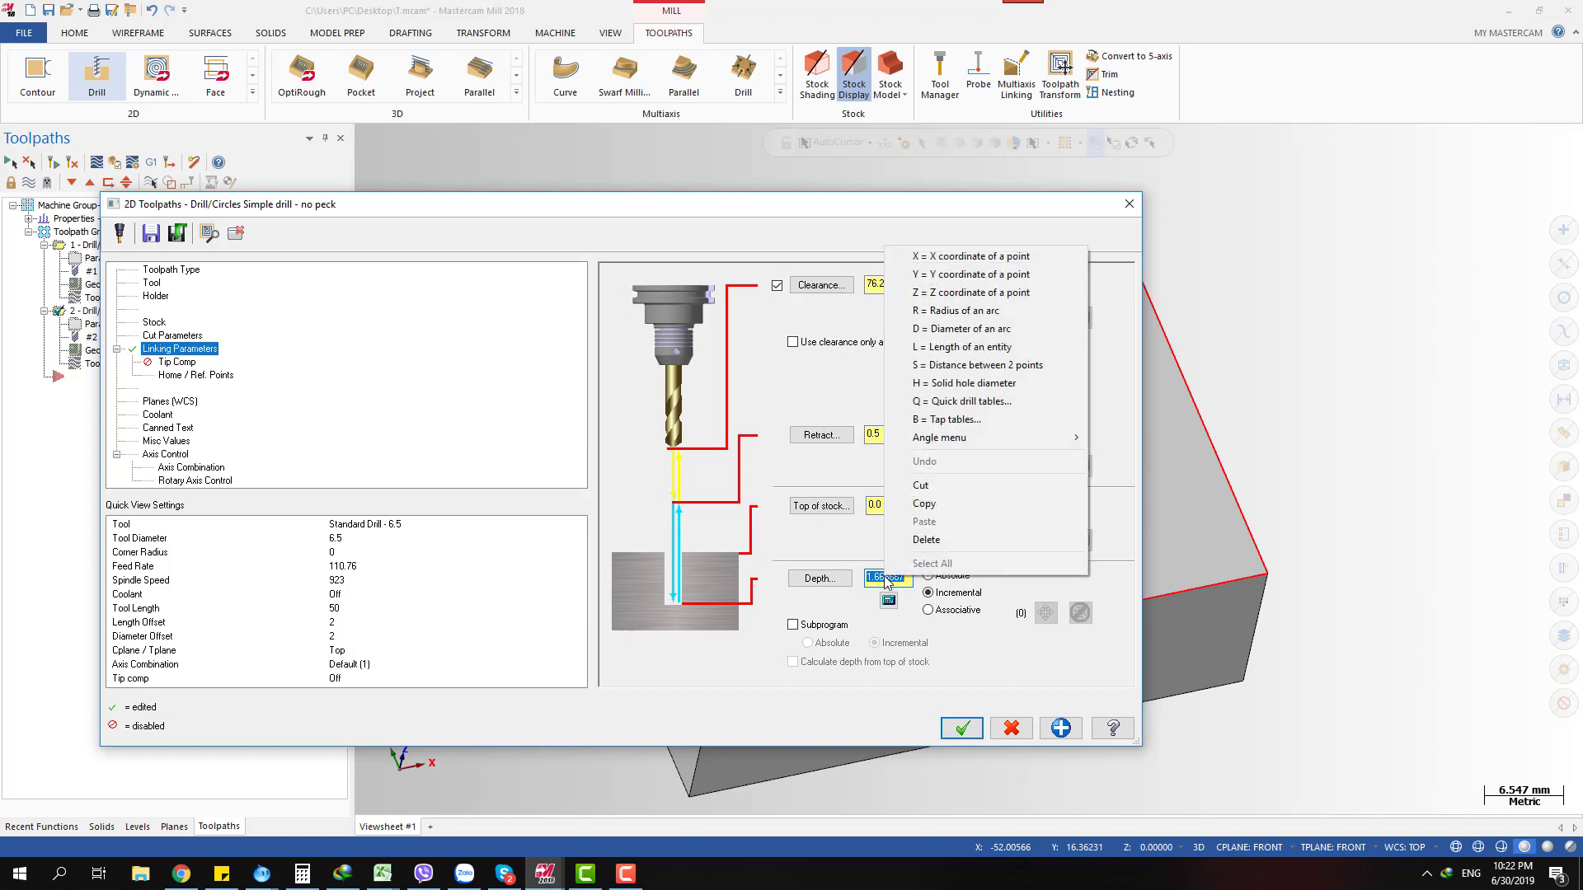
pyautogui.rightClick(871, 580)
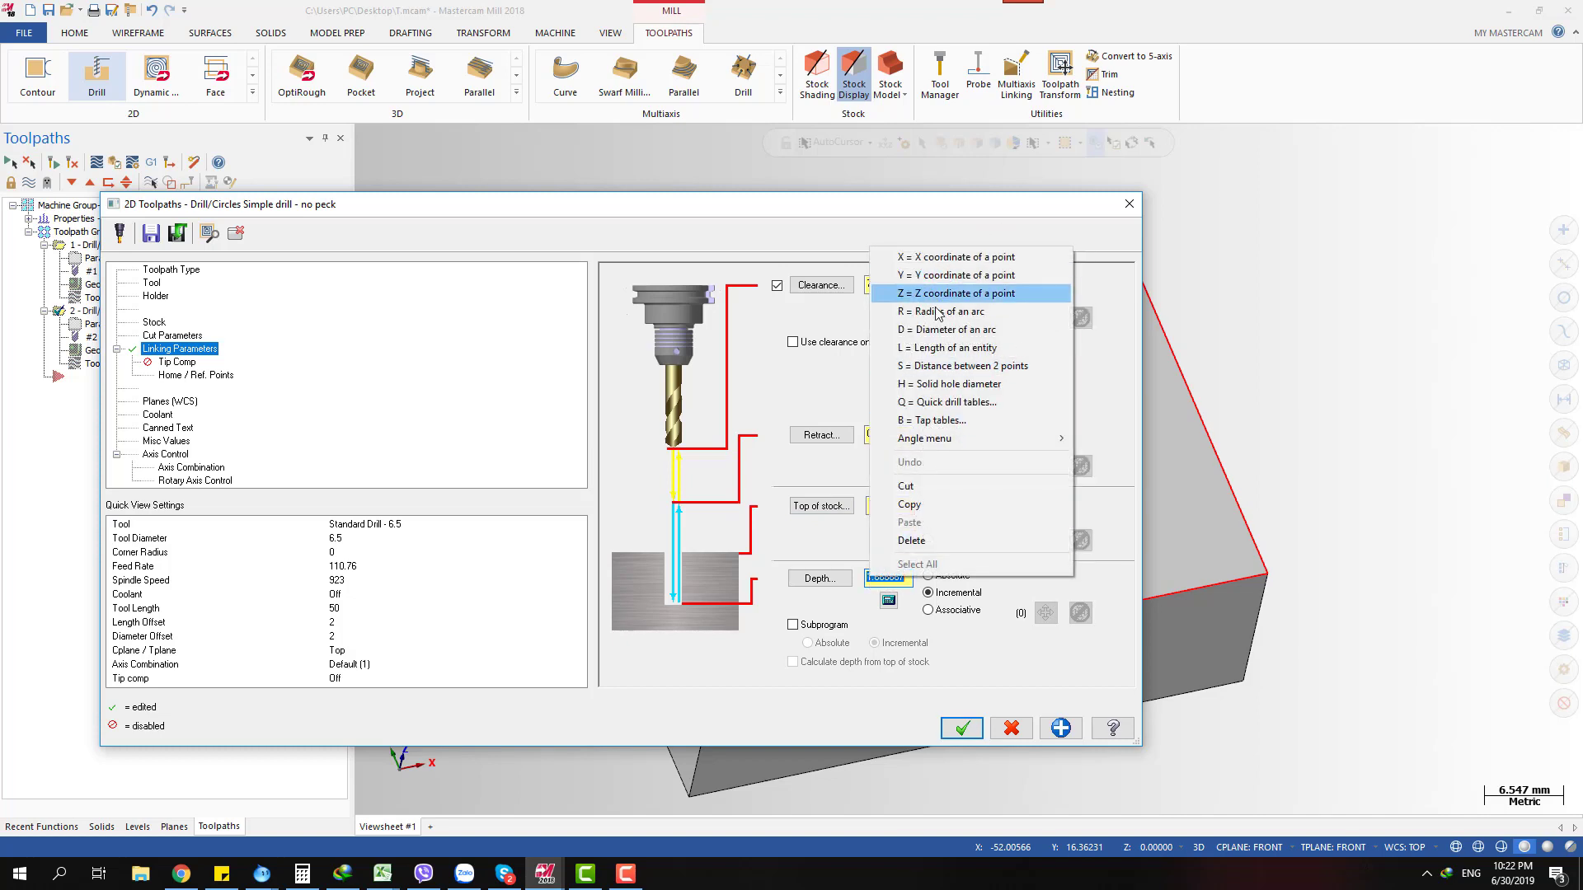
pyautogui.click(936, 404)
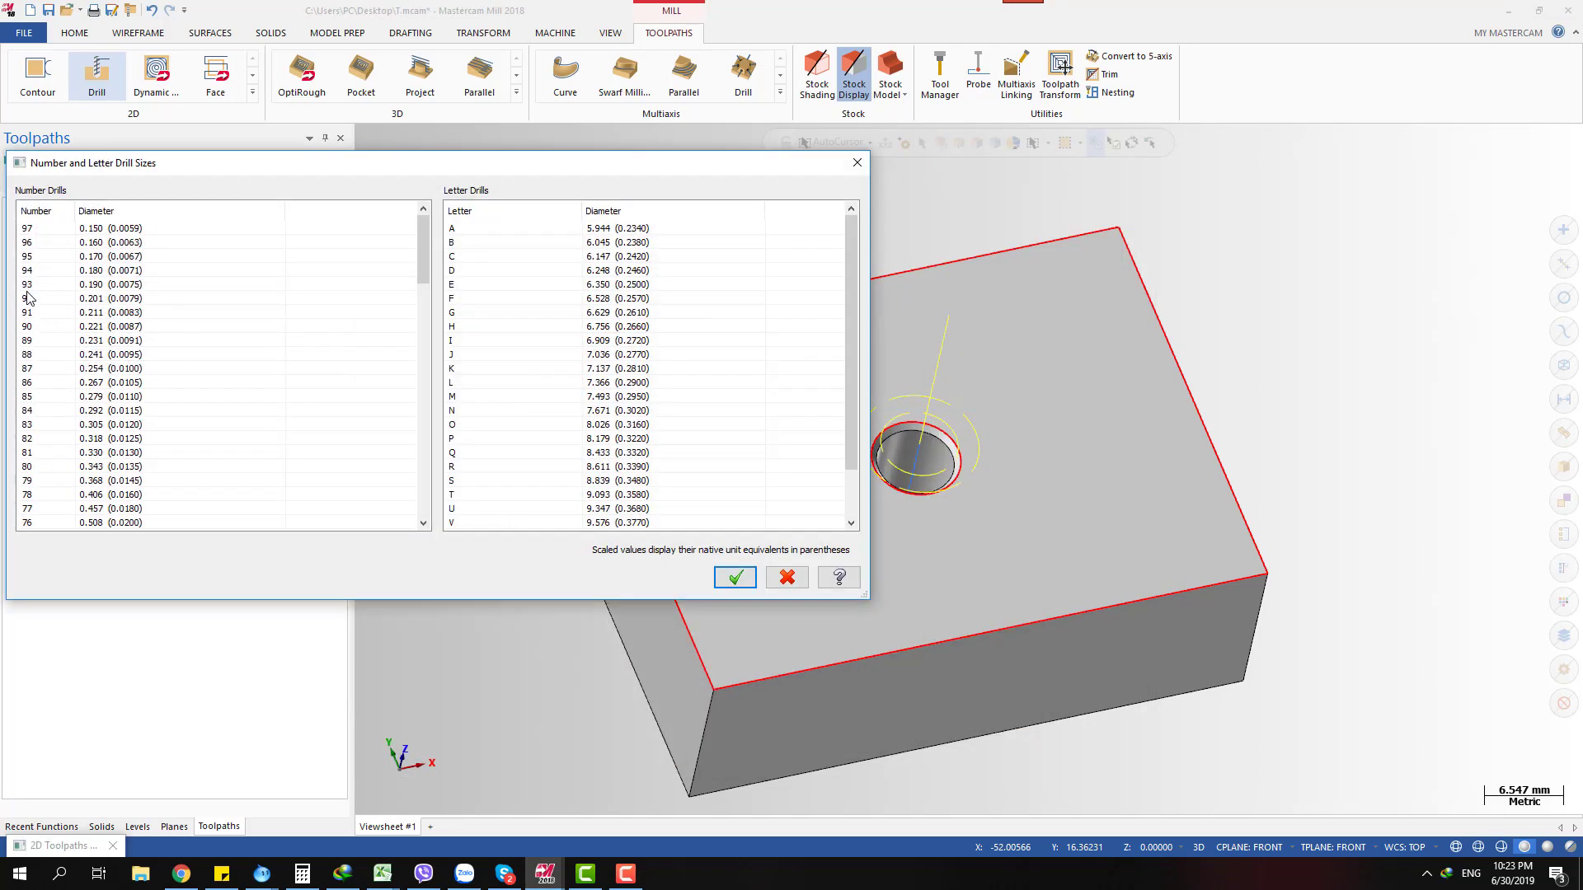
pyautogui.moveTo(72, 210); pyautogui.dragTo(106, 209)
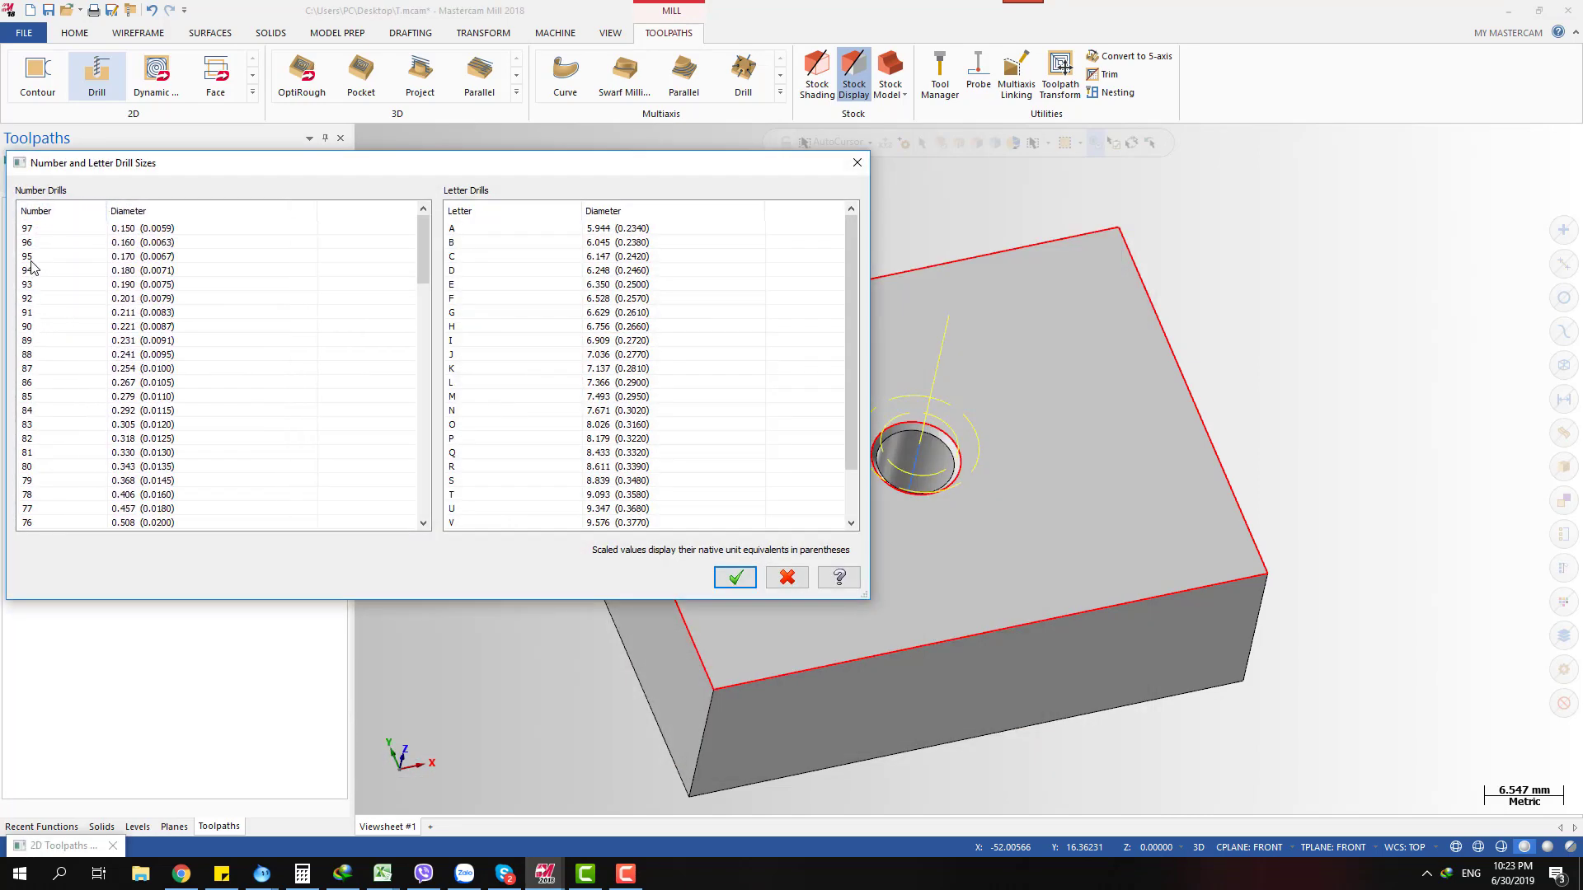
pyautogui.moveTo(38, 256); pyautogui.dragTo(55, 376)
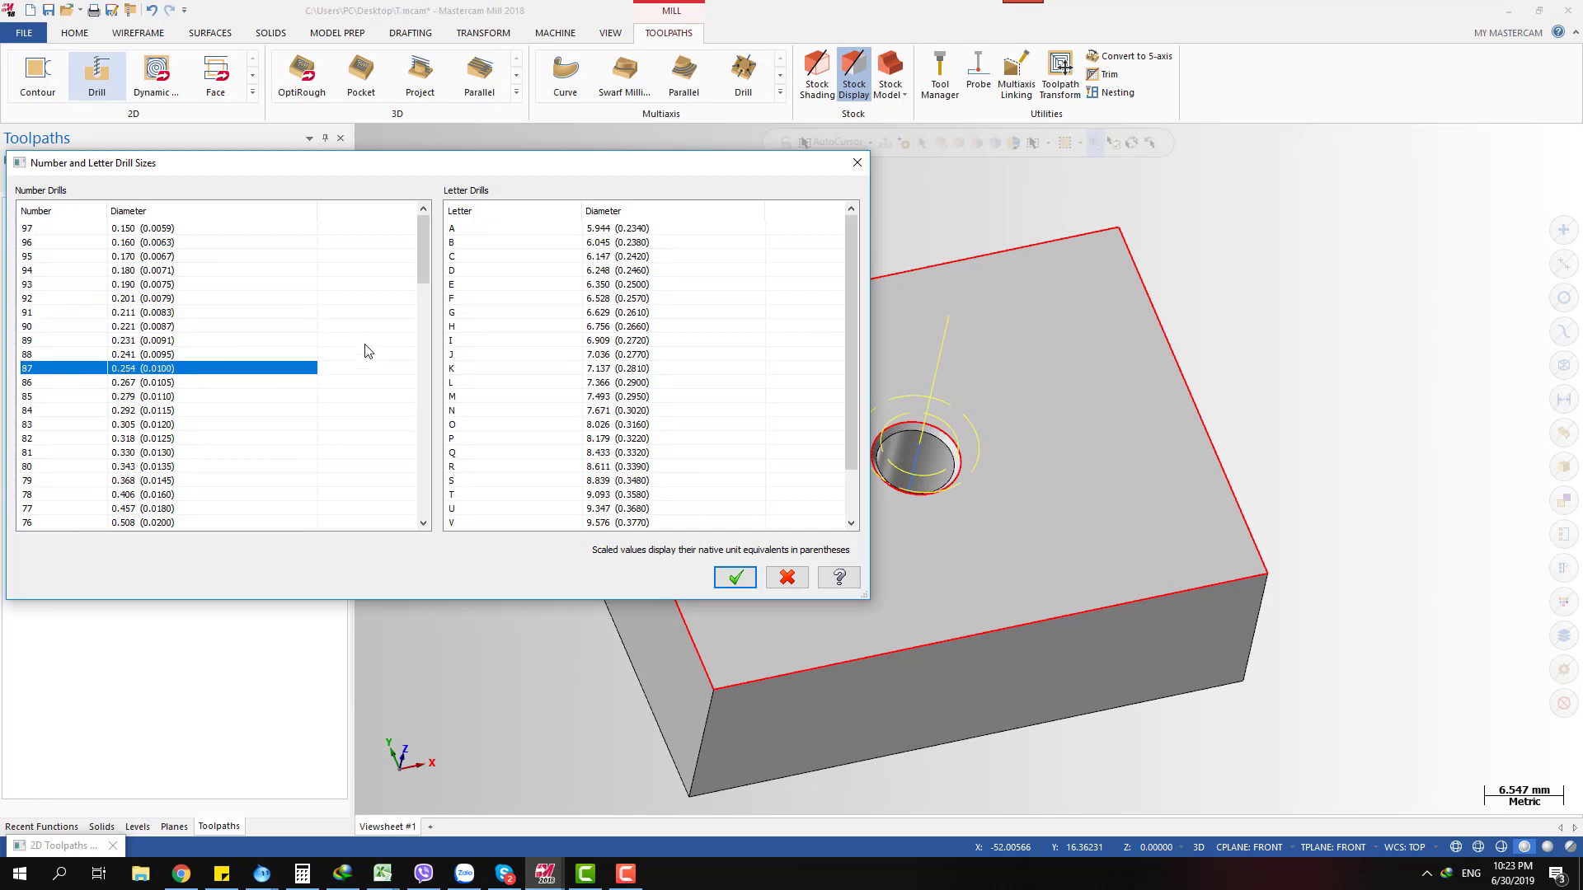
pyautogui.moveTo(479, 279); pyautogui.dragTo(612, 289)
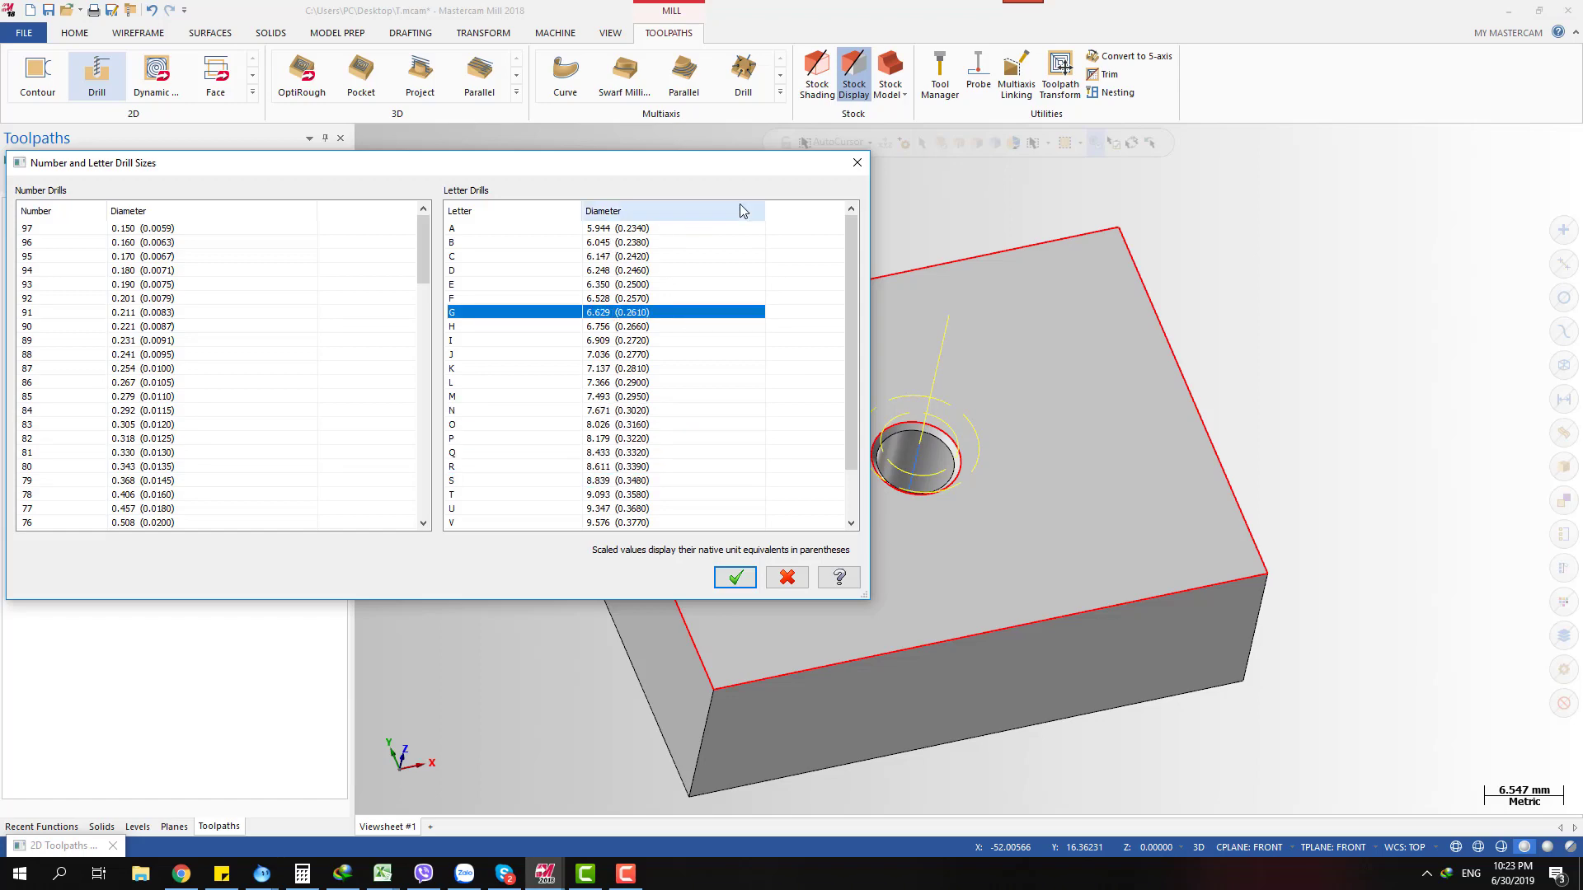
pyautogui.click(856, 164)
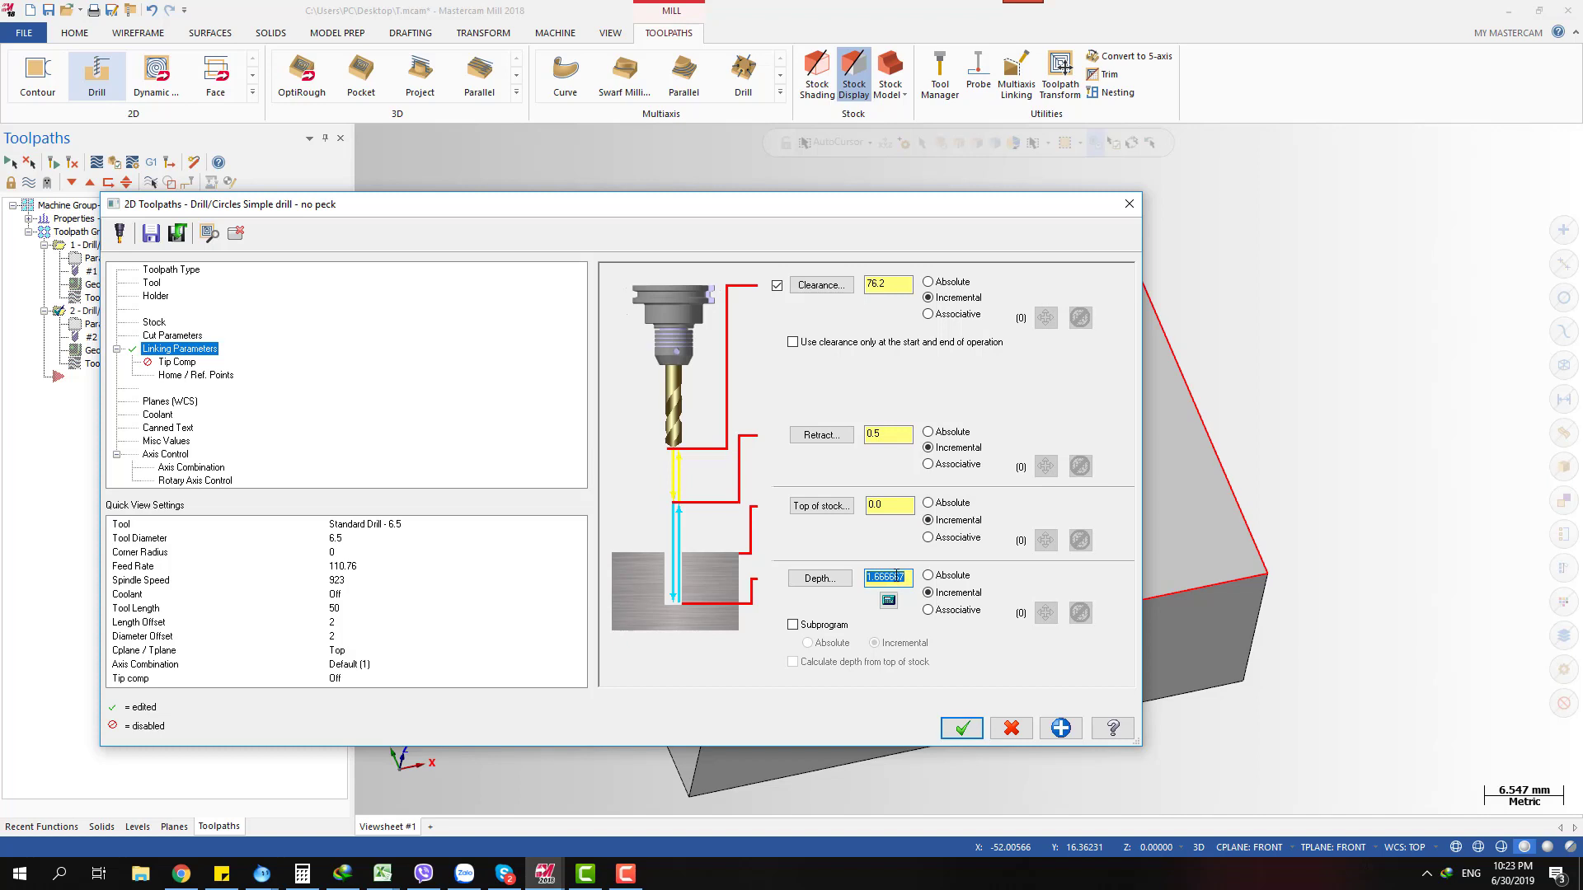
# Enter the drill-size codes #a, #f and finally #30 as the drill operation's depth value
pyautogui.press('BackSpace')
pyautogui.write('#a')
pyautogui.press('Return')
pyautogui.write('#f')
pyautogui.press('Return')
pyautogui.write('#30')
pyautogui.press('Return')
# Open the tap tables for the depth value, widen the lists to examine inch and metric tap drill sizes, and close without applying one
pyautogui.rightClick(906, 577)
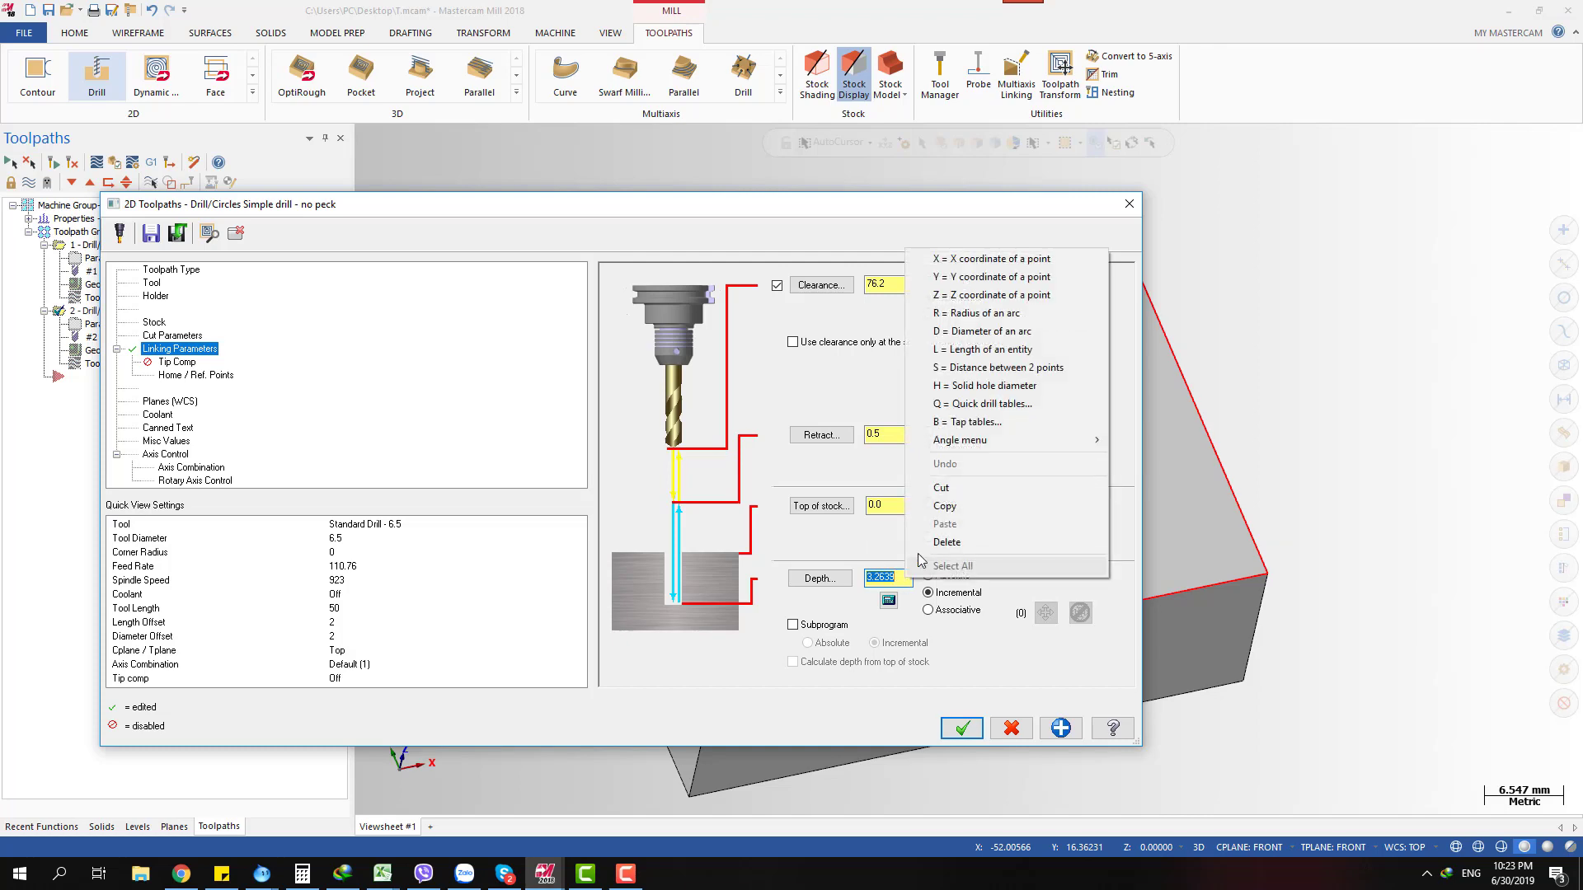
pyautogui.click(969, 422)
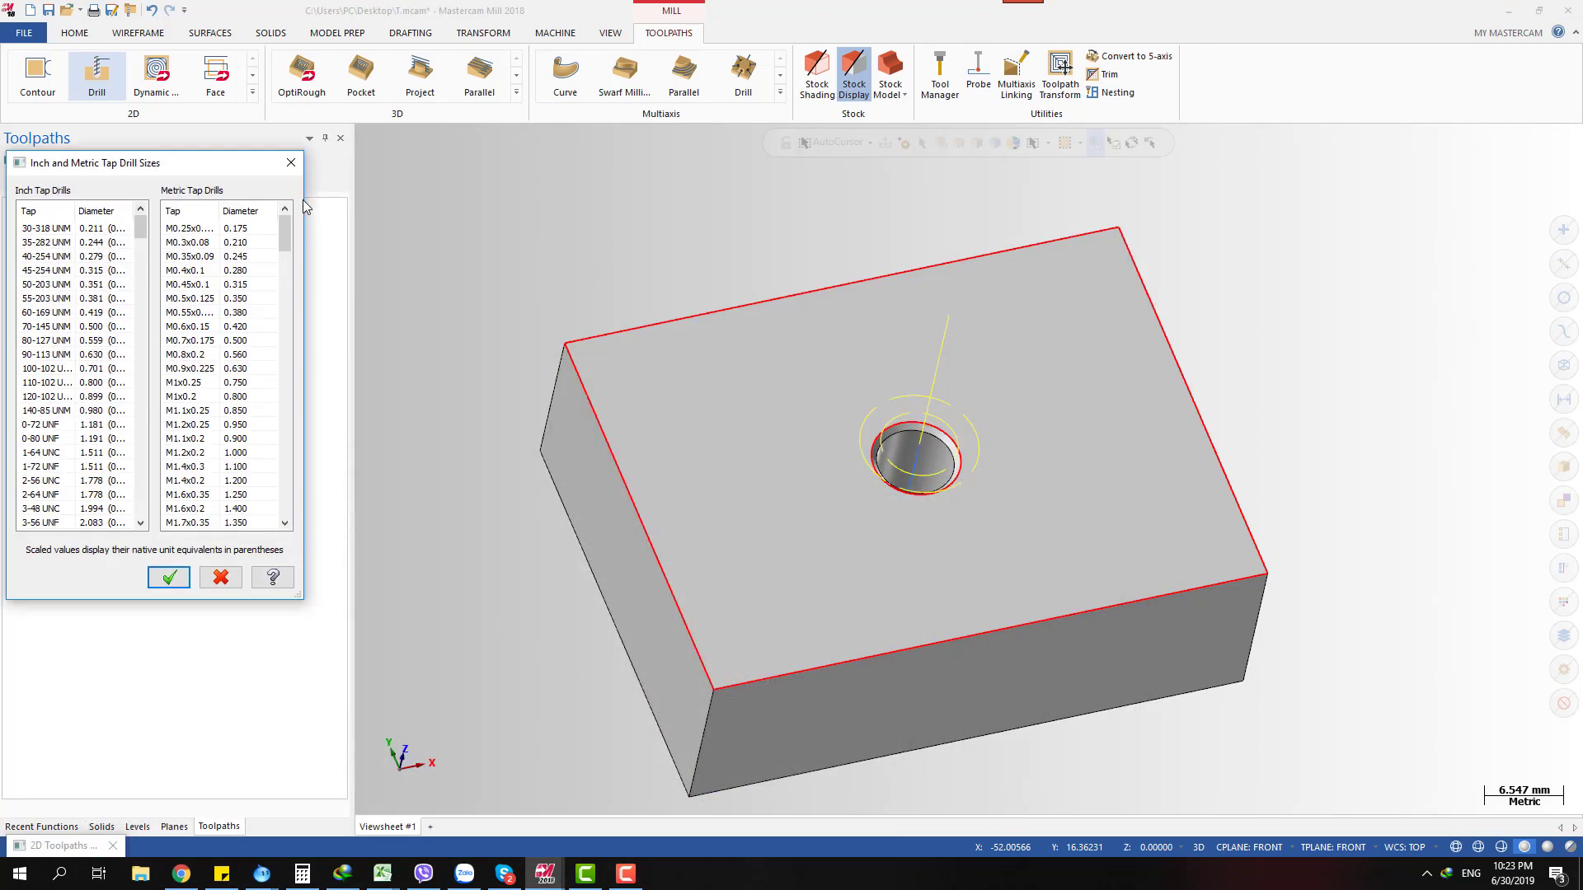
pyautogui.moveTo(304, 200); pyautogui.dragTo(778, 188)
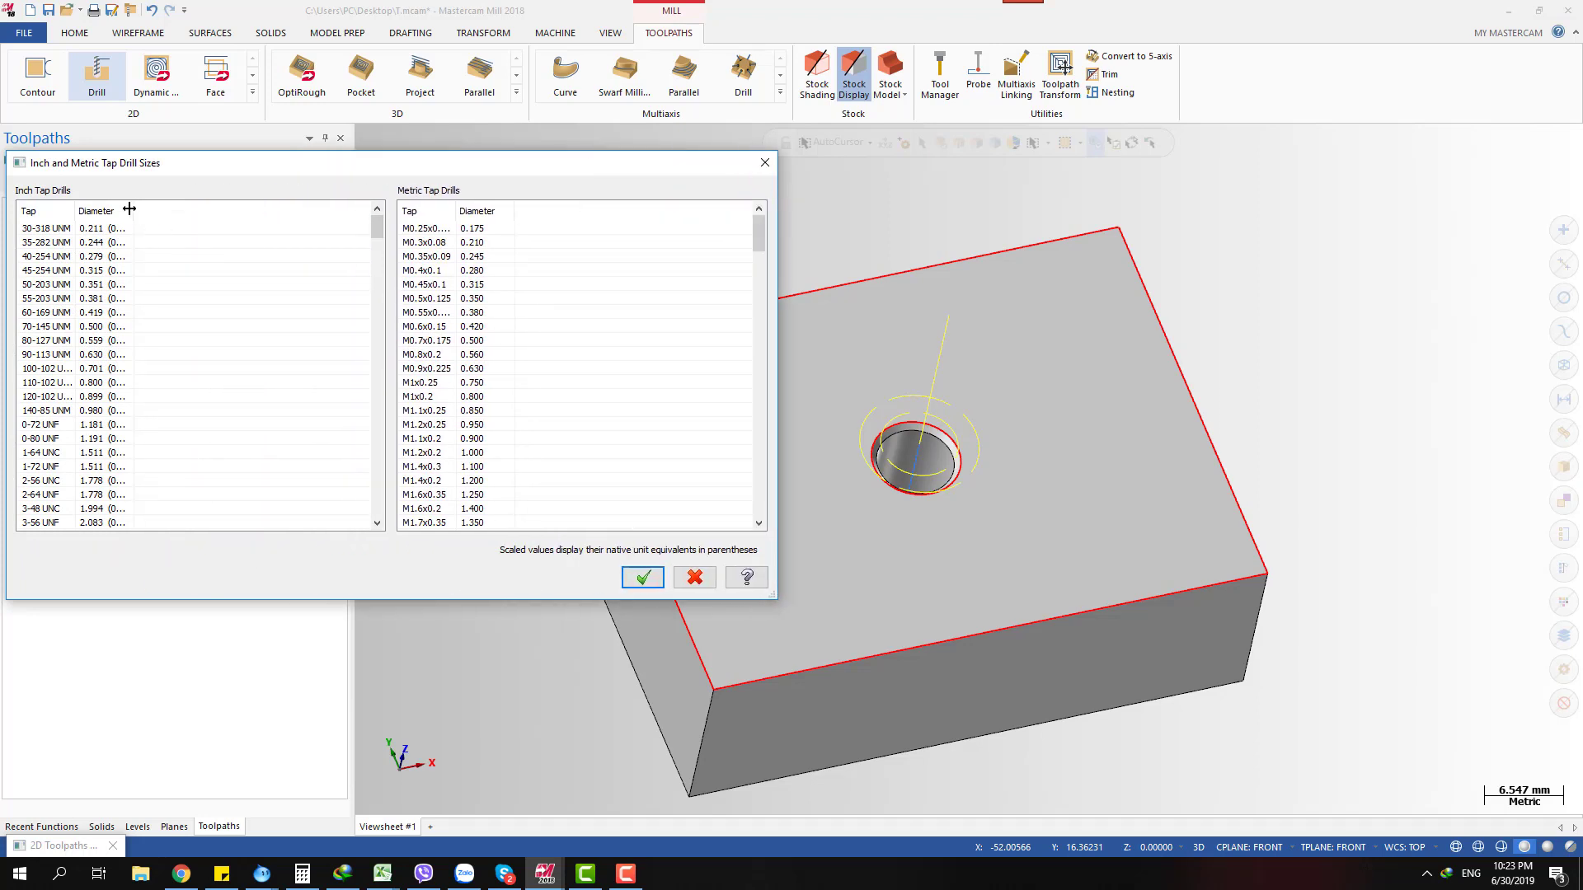
pyautogui.moveTo(132, 207); pyautogui.dragTo(288, 208)
pyautogui.moveTo(75, 216); pyautogui.dragTo(205, 217)
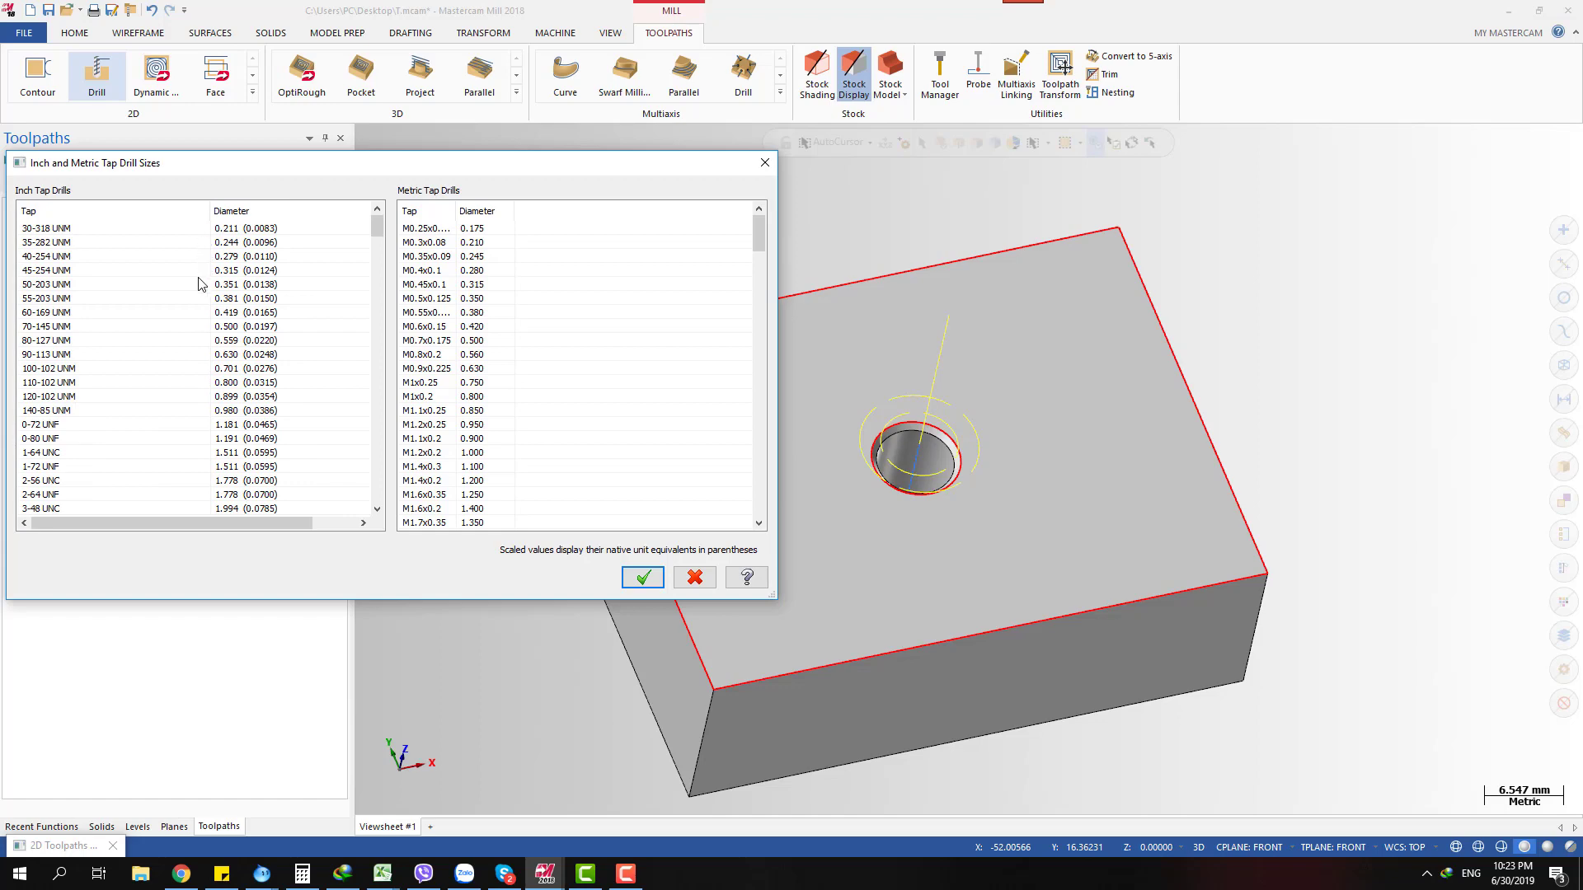
pyautogui.scroll(-7, 176, 376)
pyautogui.scroll(-8, 176, 376)
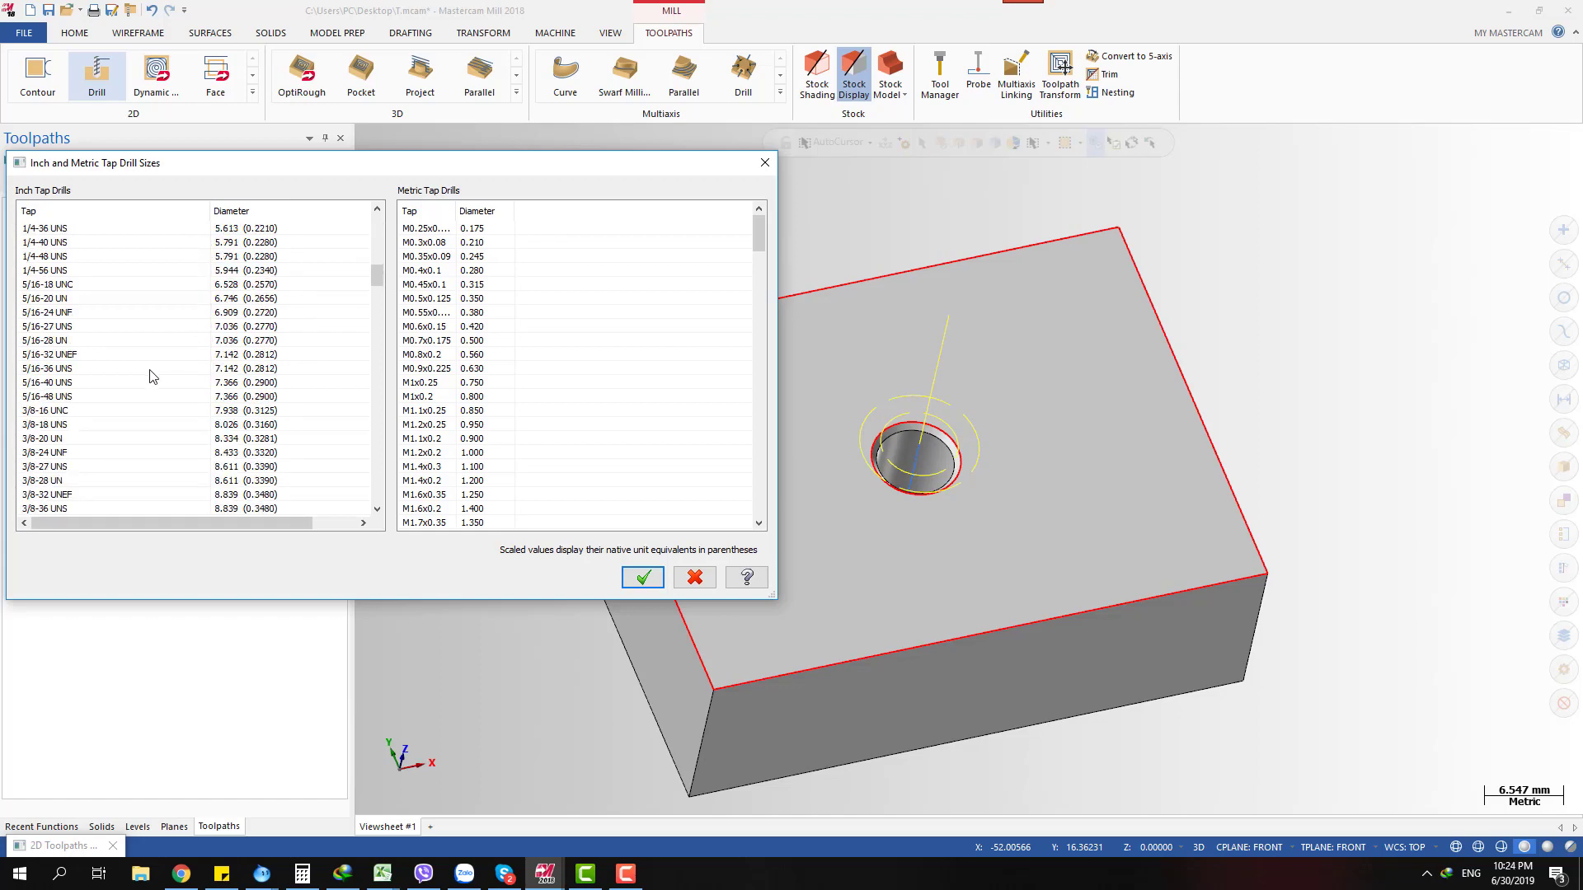
pyautogui.scroll(15, 141, 371)
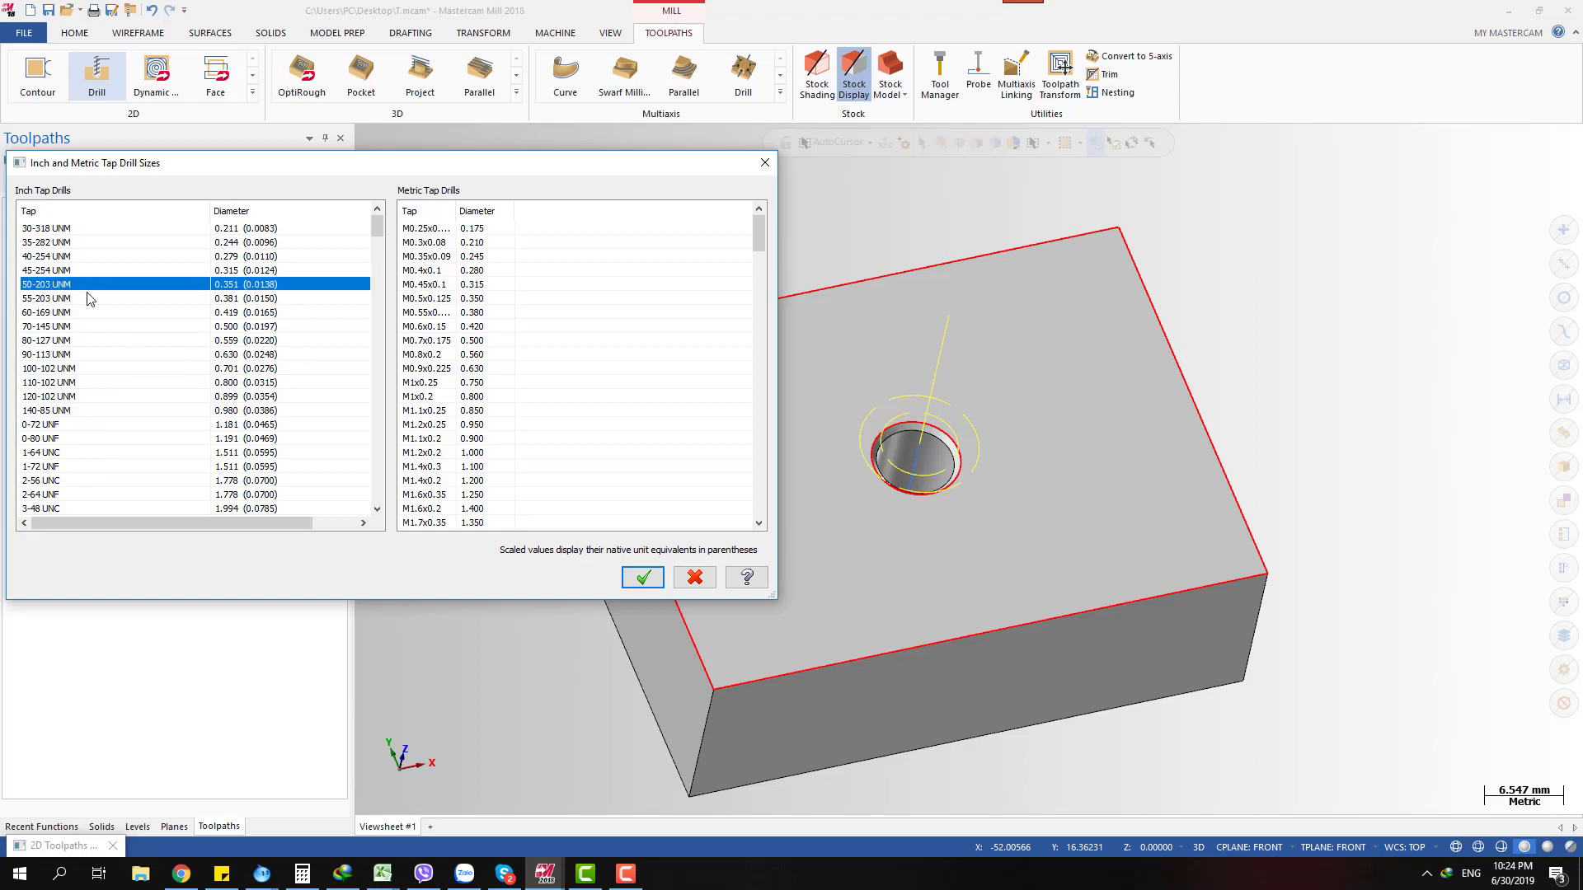
pyautogui.scroll(-20, 87, 346)
pyautogui.scroll(20, 90, 379)
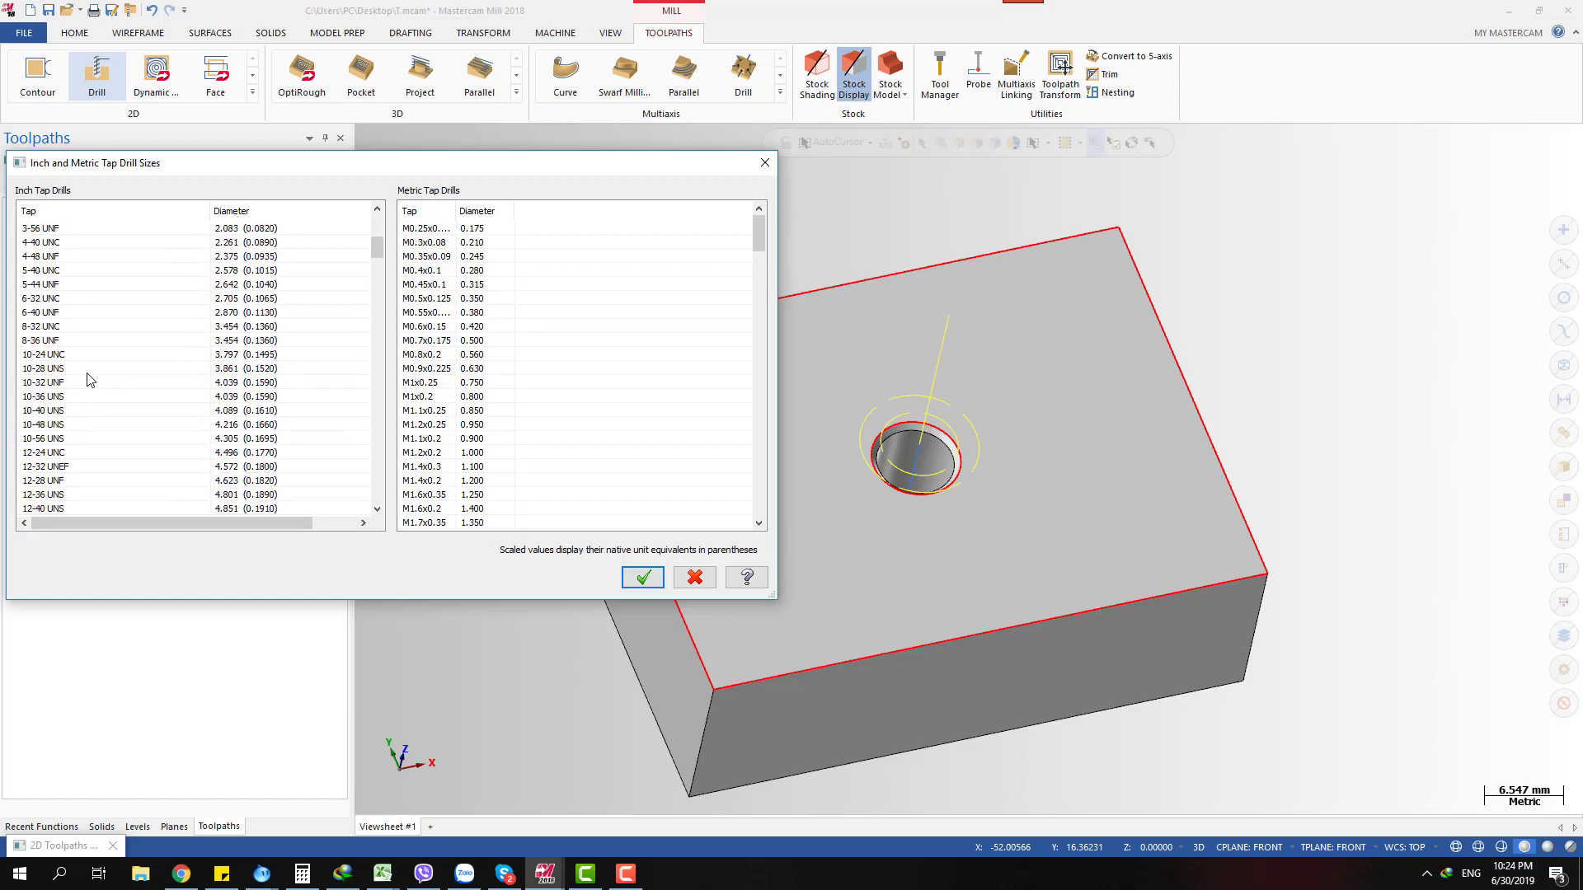
pyautogui.scroll(-5, 91, 379)
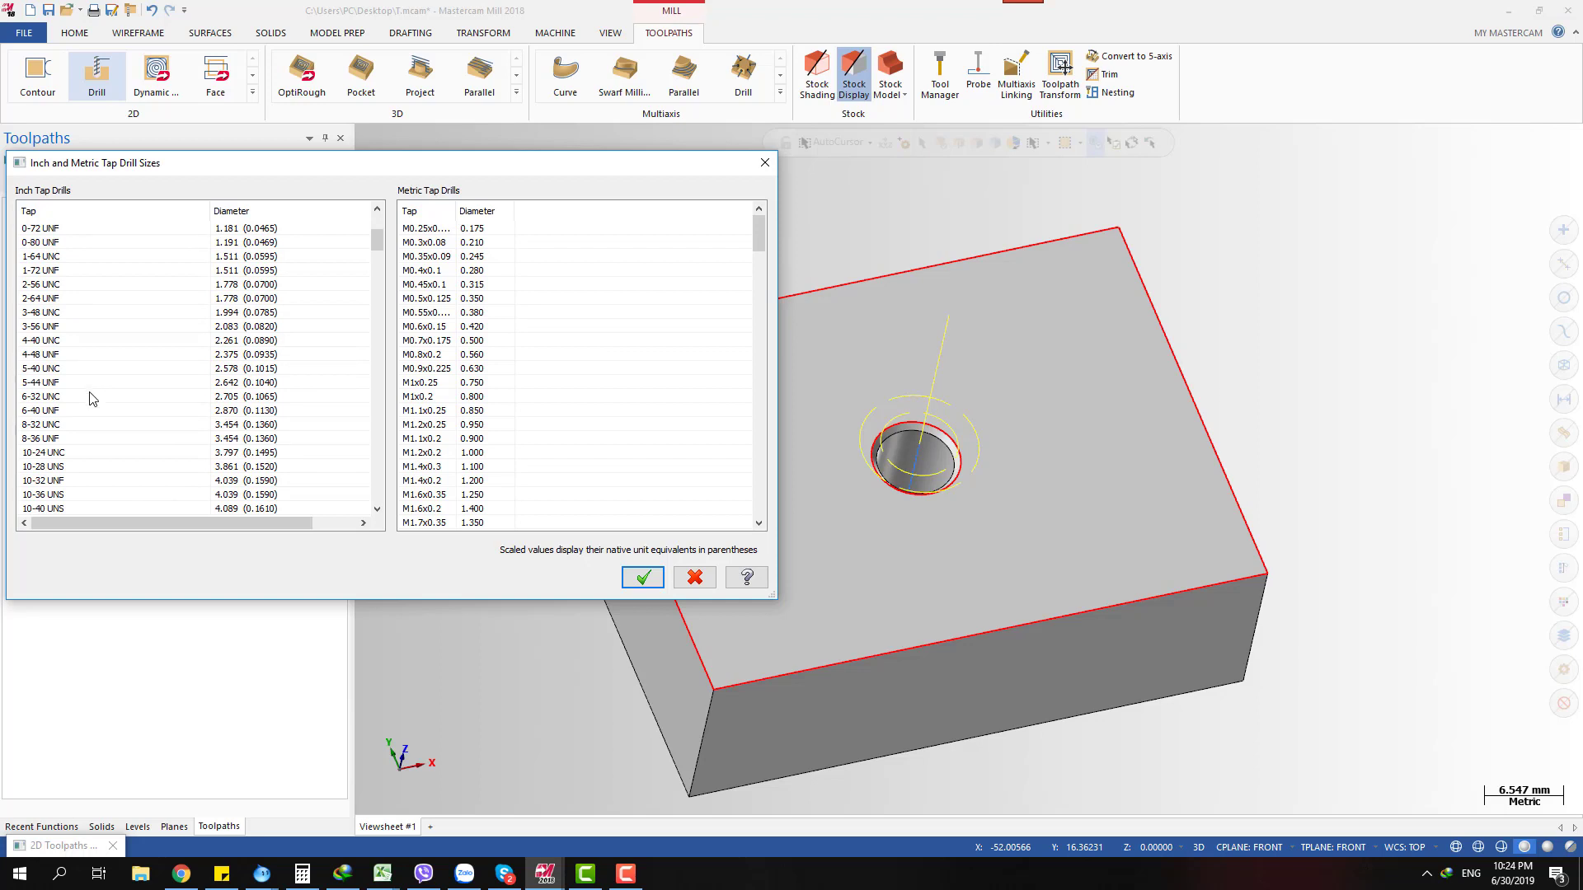
pyautogui.scroll(-10, 92, 399)
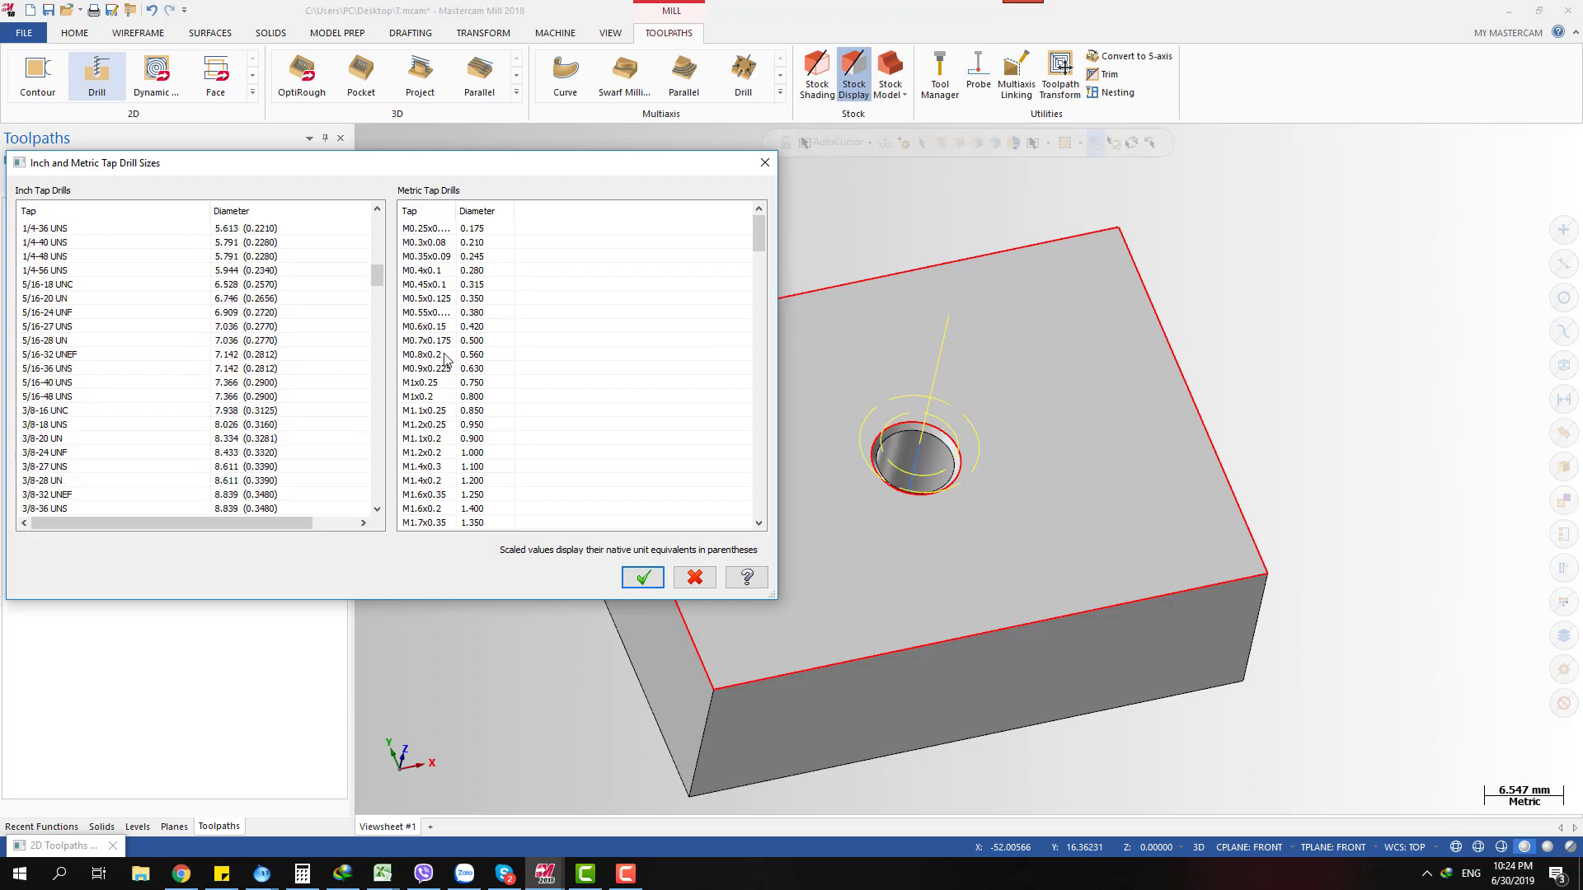
pyautogui.moveTo(454, 210); pyautogui.dragTo(698, 210)
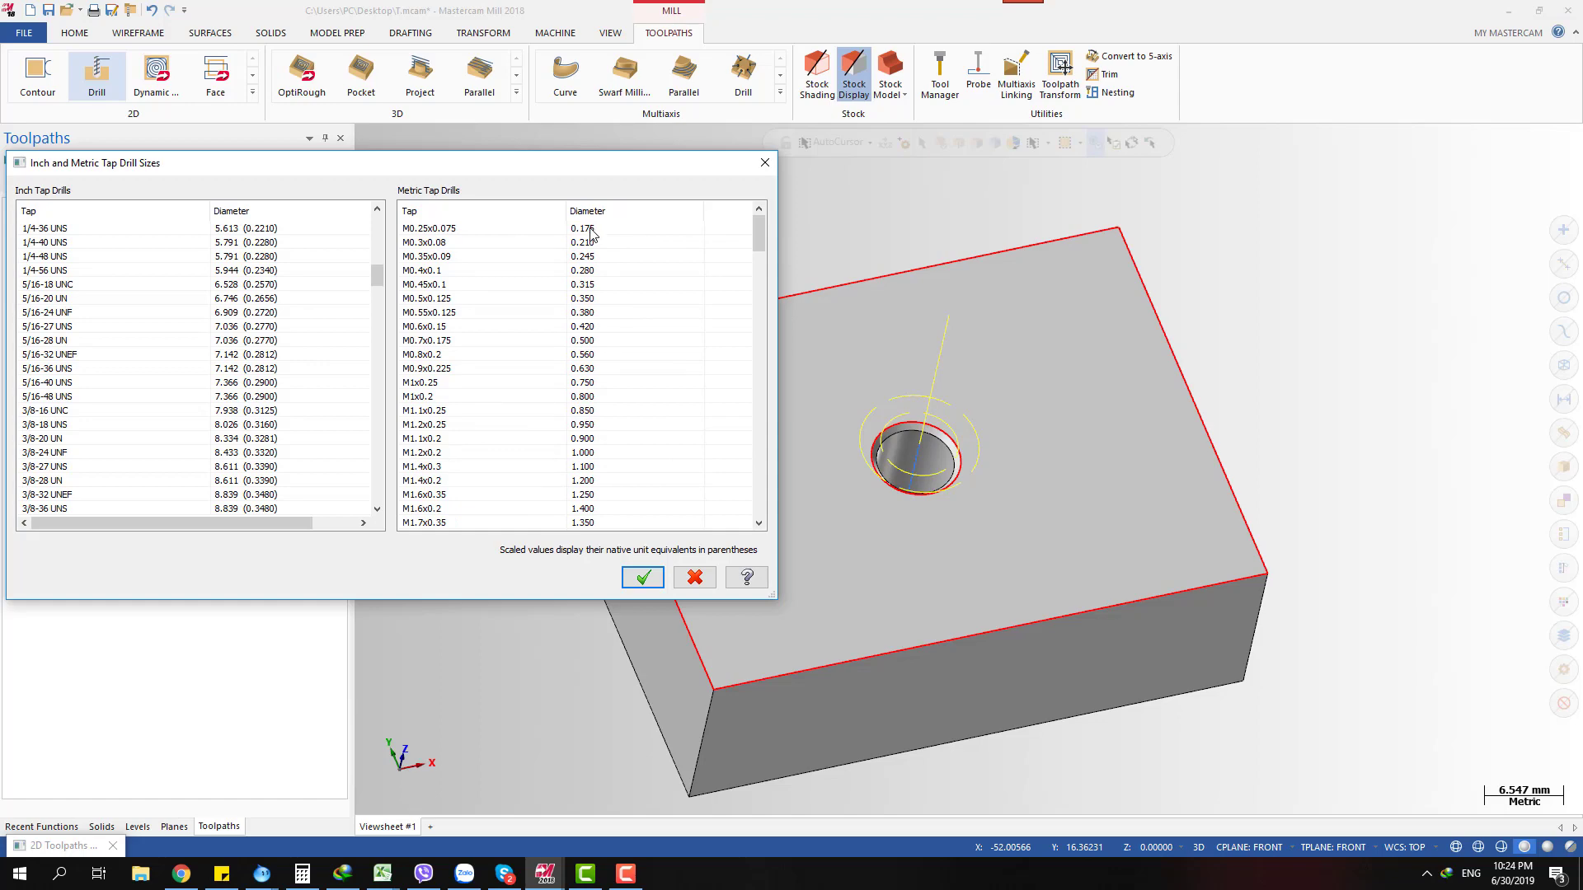
pyautogui.click(765, 162)
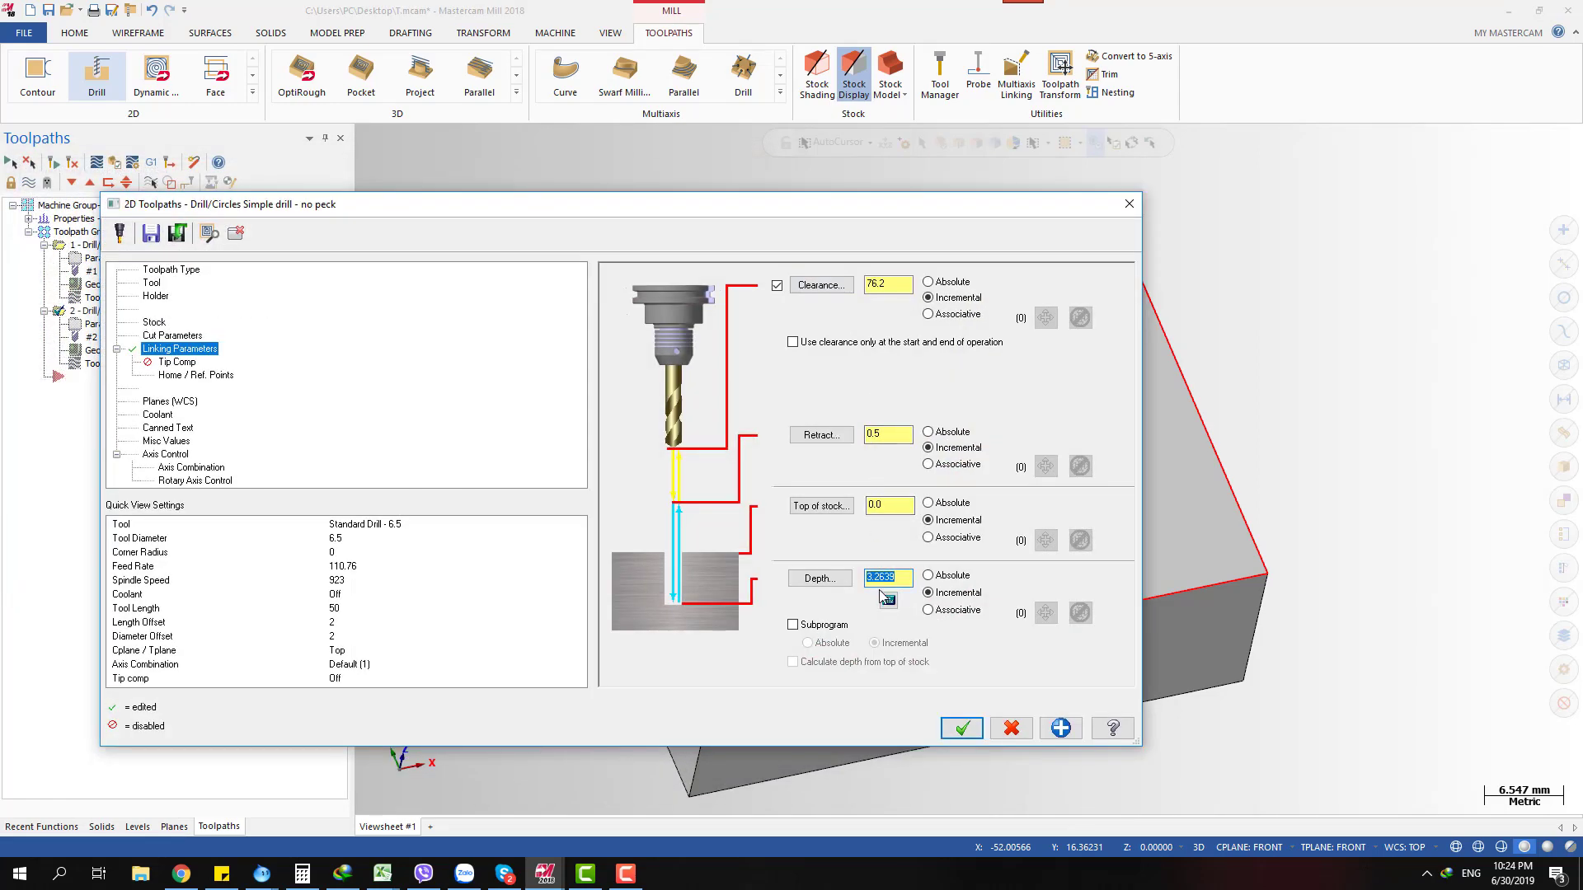